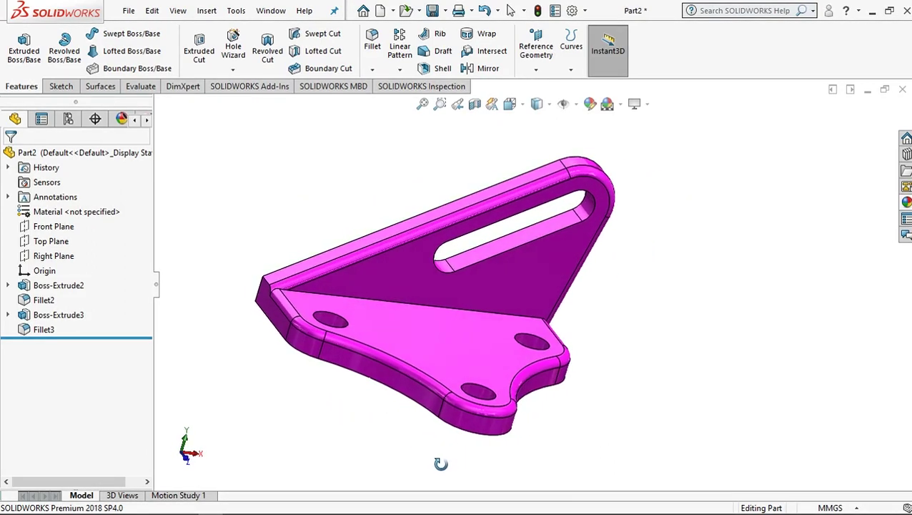
Switch the empty part to the Isometric view
key(ctrl+7)
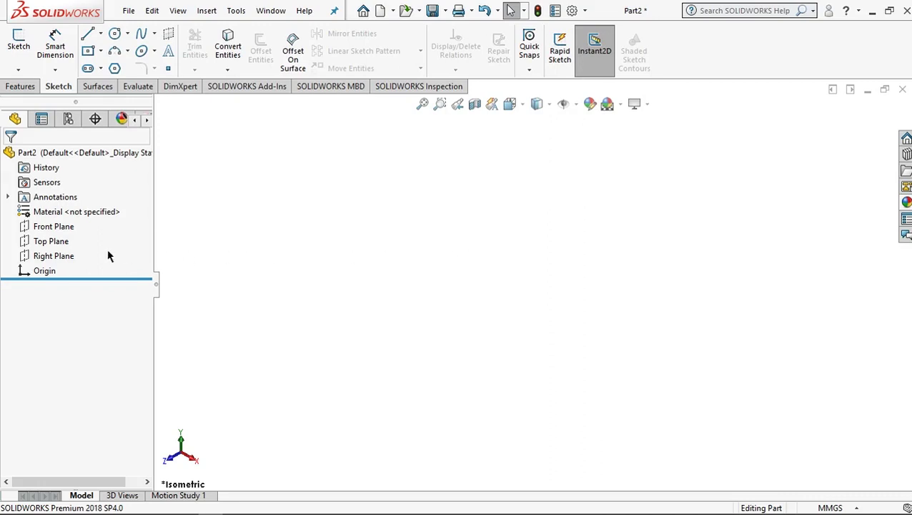
On the Top Plane, draw a horizontal midpoint construction line centred on the origin
click(56, 245)
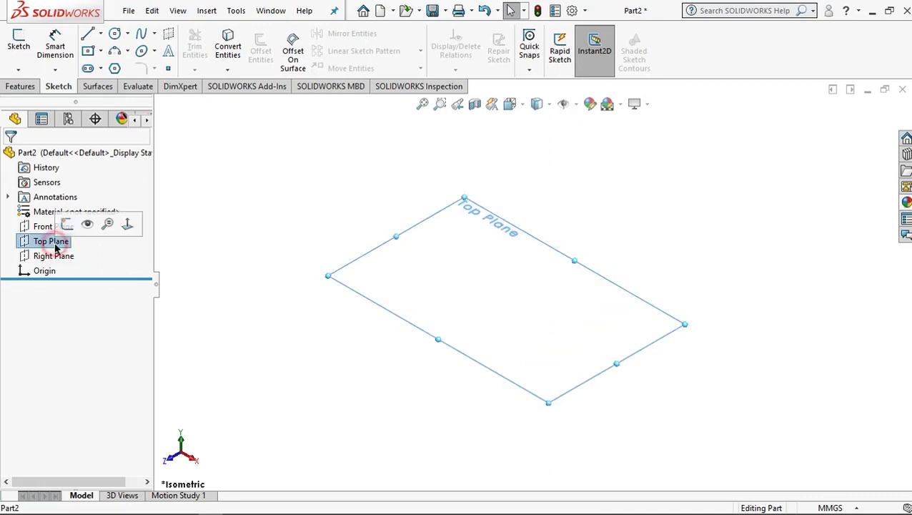
click(125, 229)
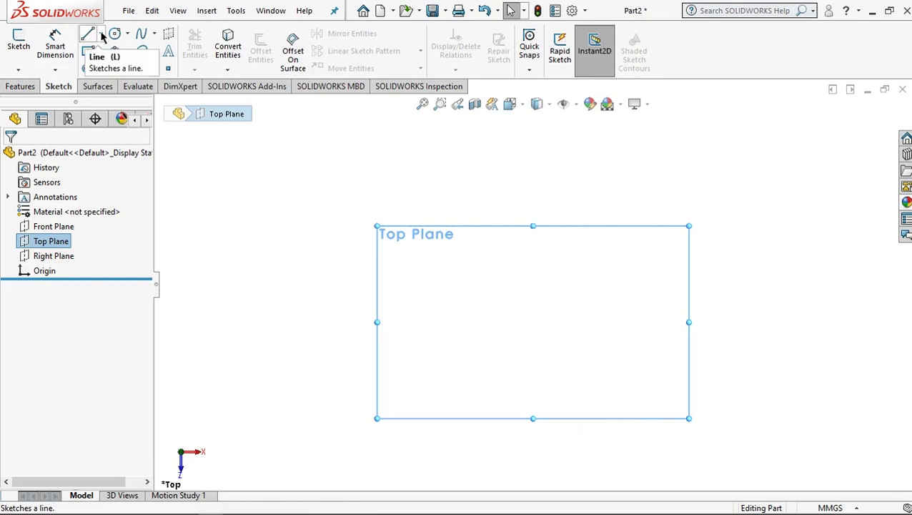
click(100, 35)
click(123, 83)
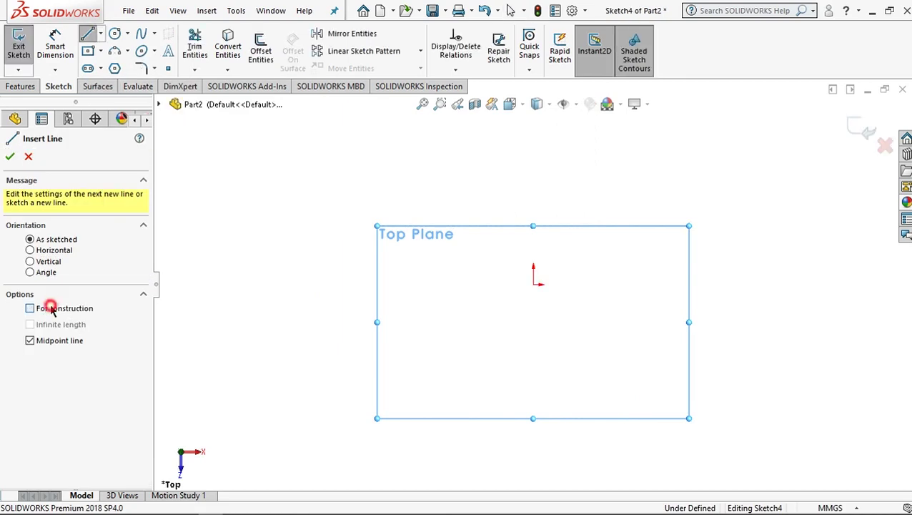
click(534, 284)
click(681, 285)
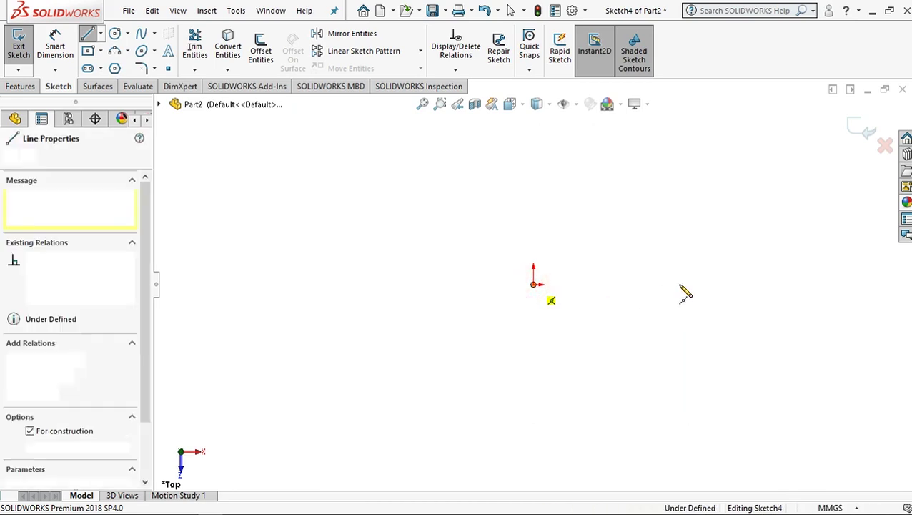
click(679, 284)
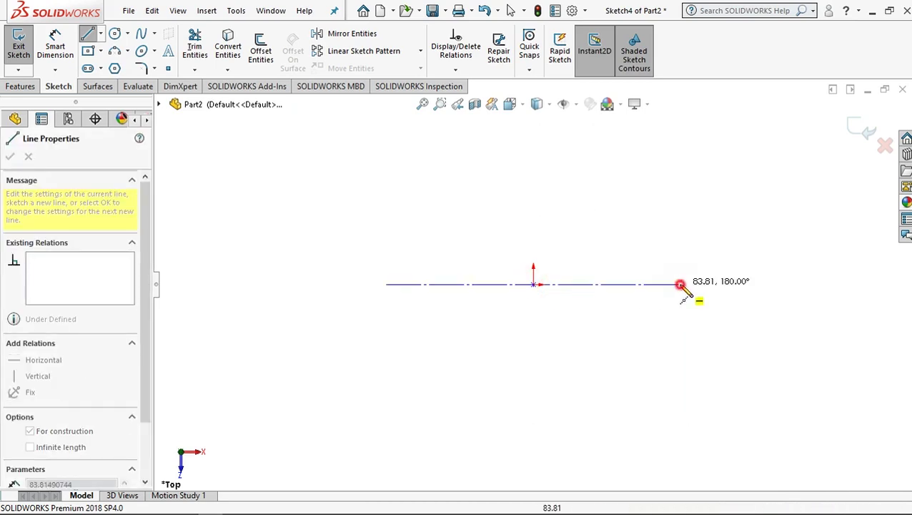
right_click(721, 313)
click(723, 314)
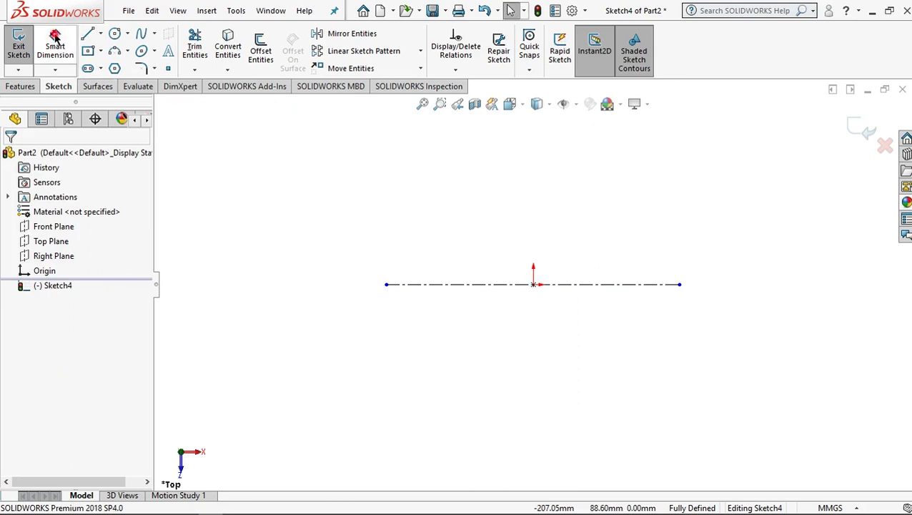
Dimension the horizontal construction line to 80 mm long
click(437, 284)
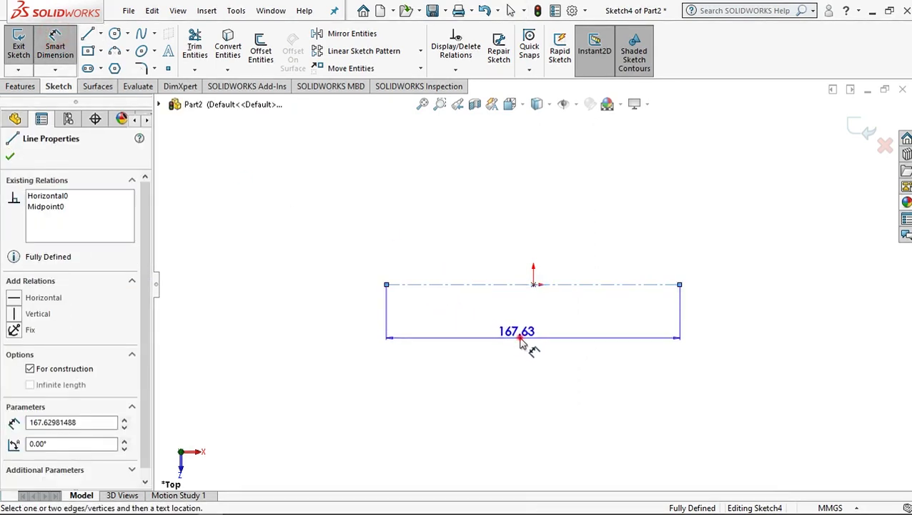
click(524, 345)
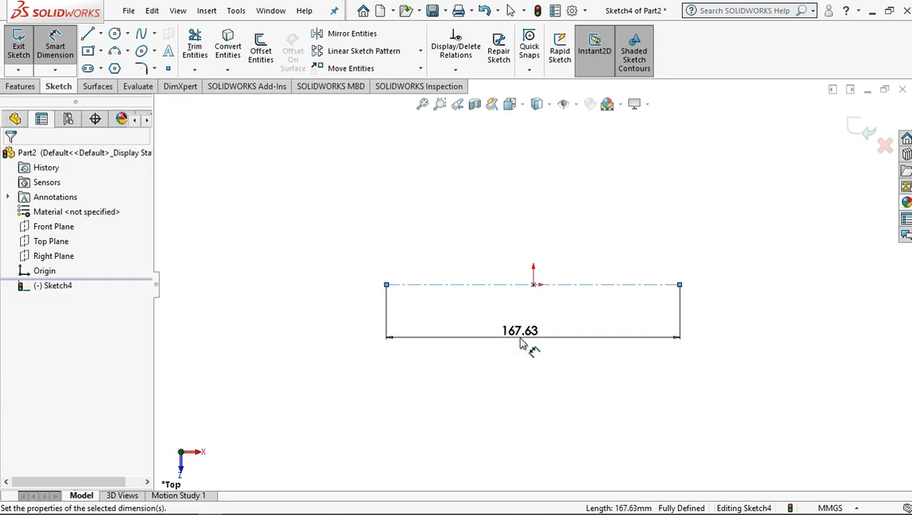
text(80)
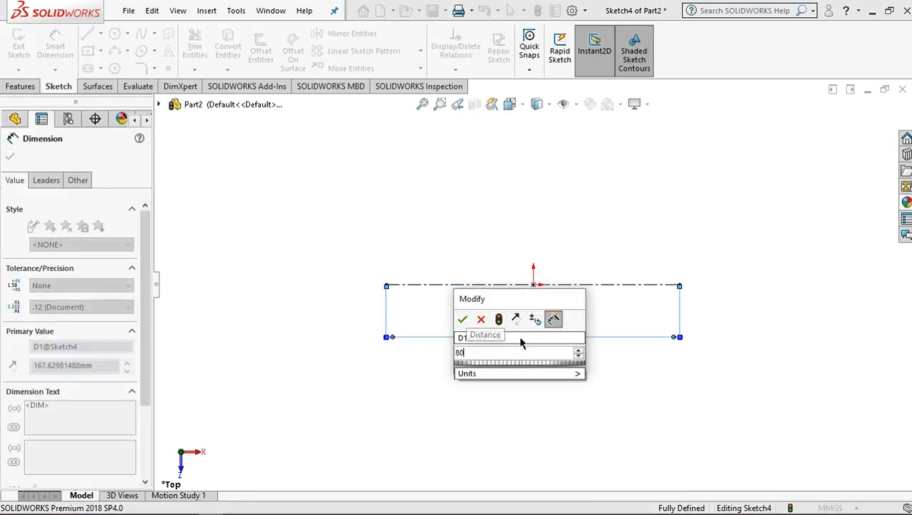
click(462, 320)
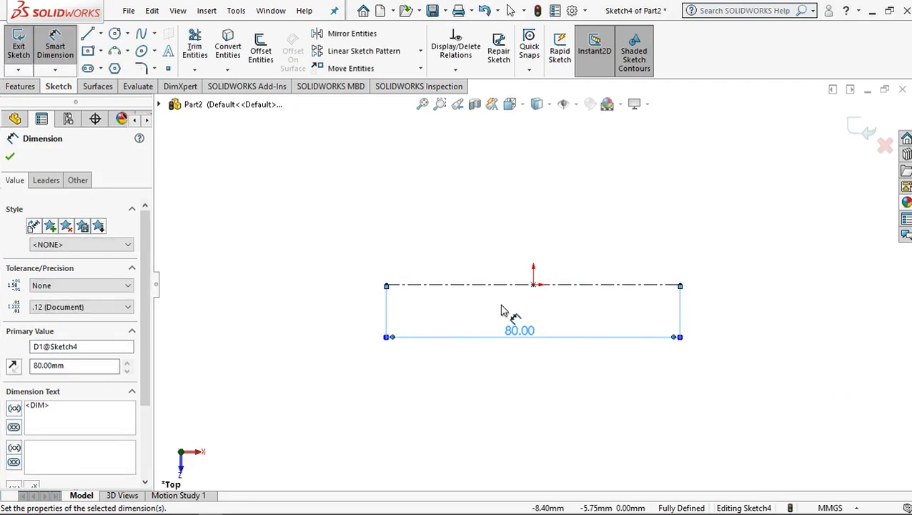
click(9, 158)
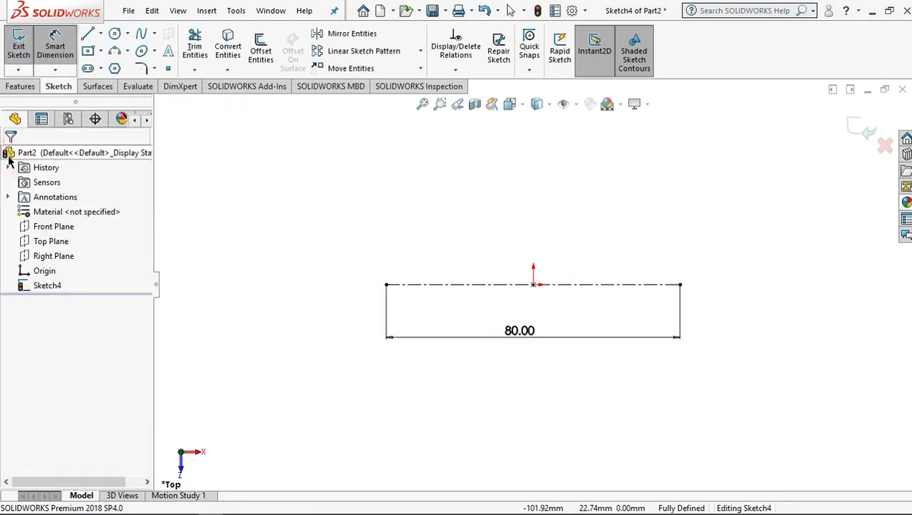
click(88, 35)
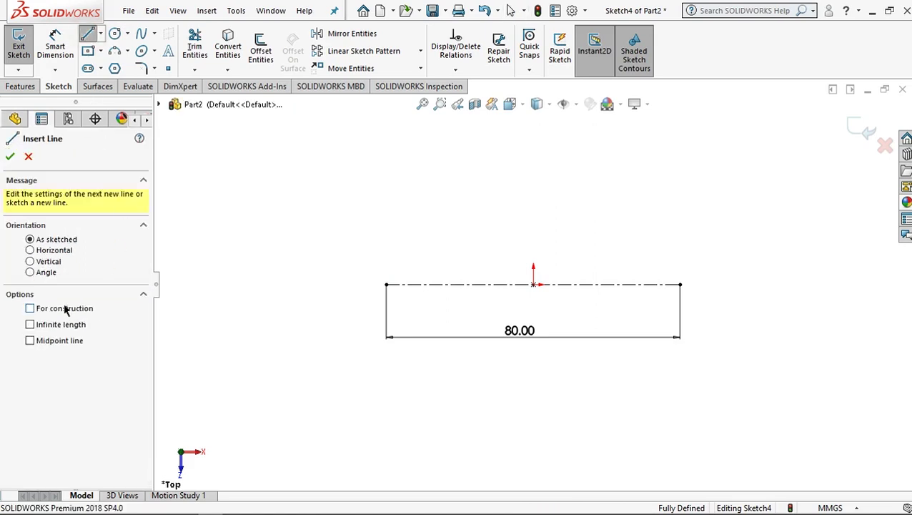
Draw a vertical construction line running down from the origin
click(534, 285)
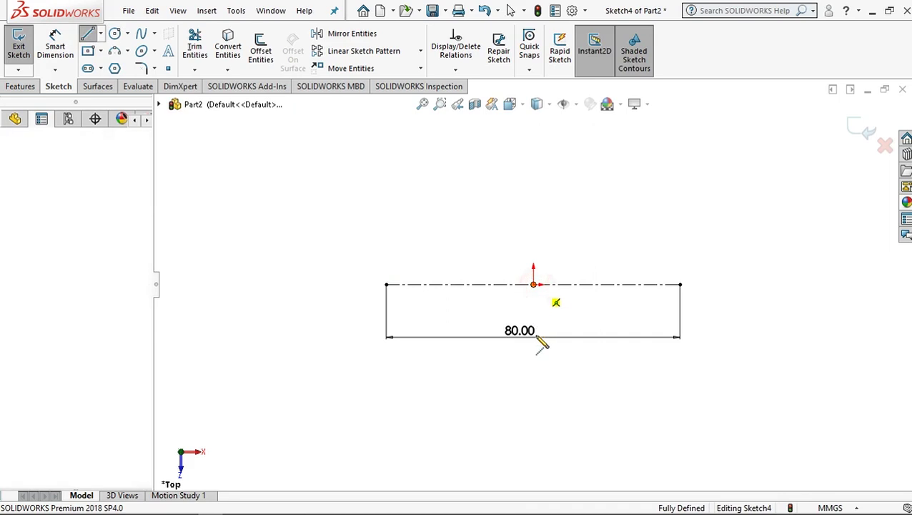
click(534, 413)
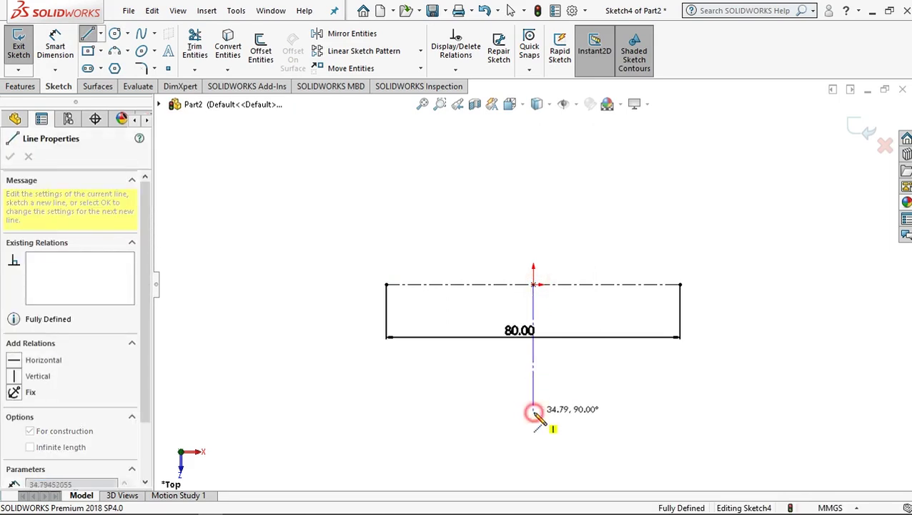
right_click(575, 405)
click(620, 342)
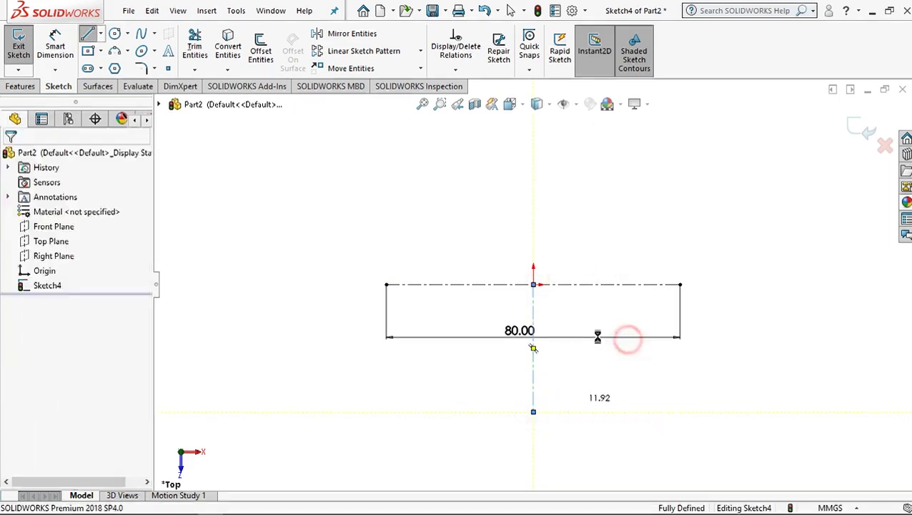
Dimension the vertical construction line to 50 mm
click(56, 46)
click(533, 303)
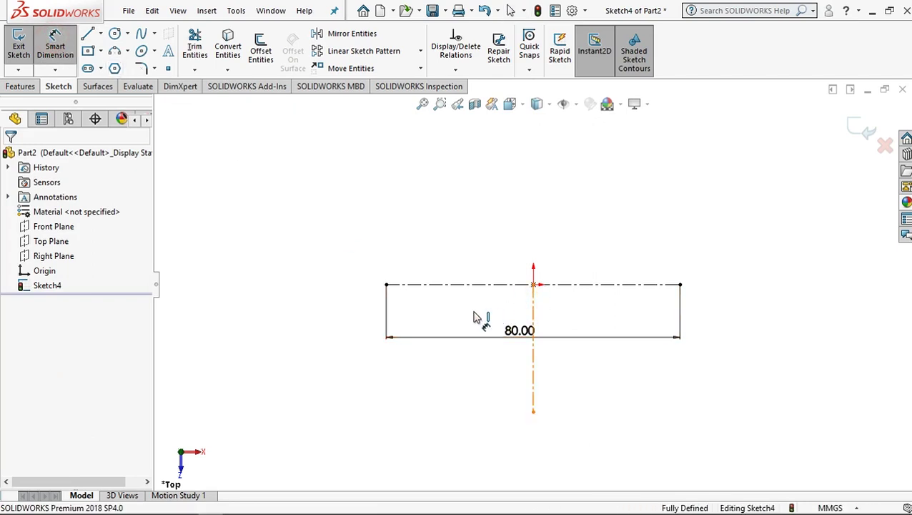
click(461, 320)
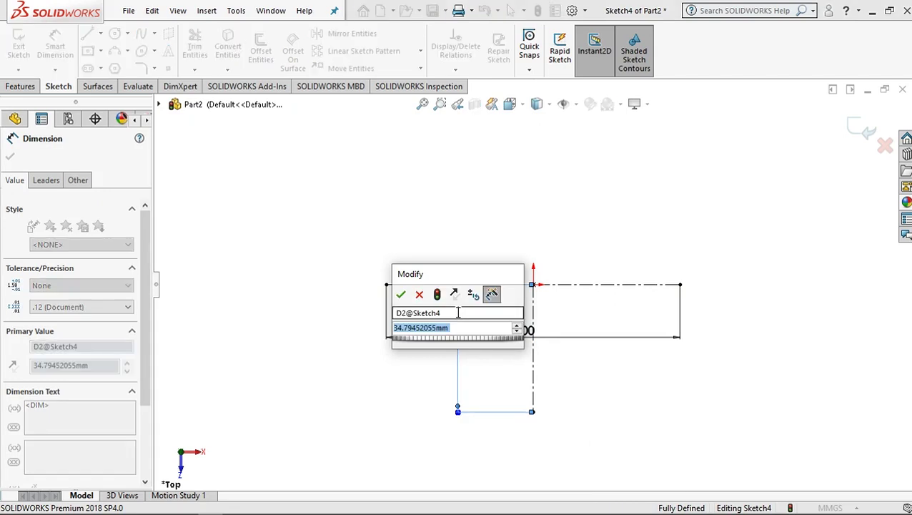
text(50)
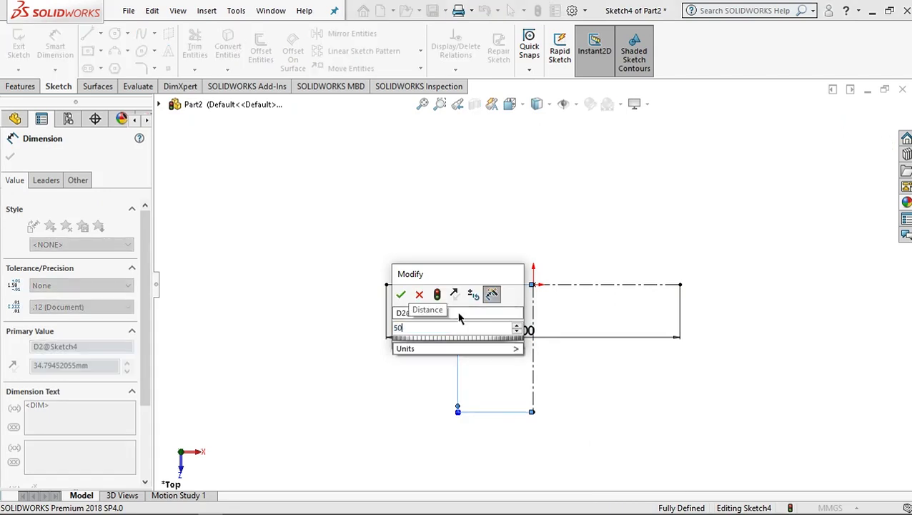
click(400, 294)
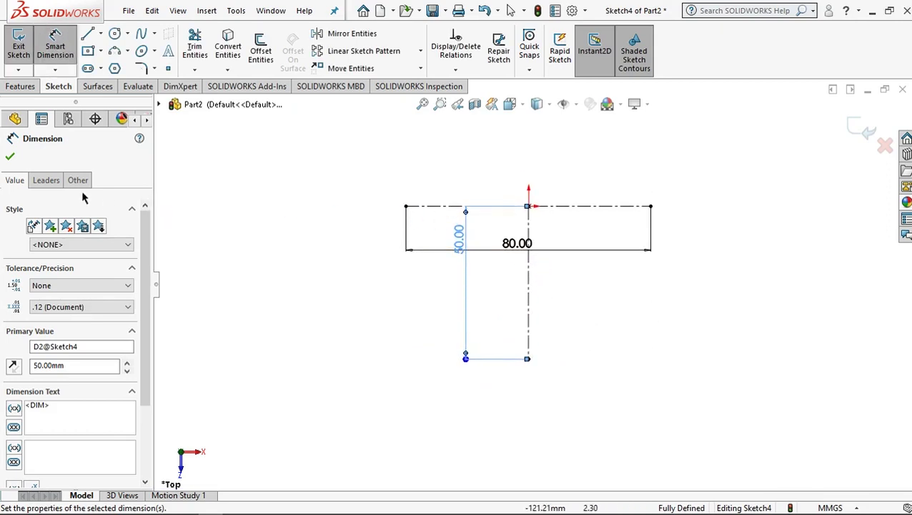
click(9, 160)
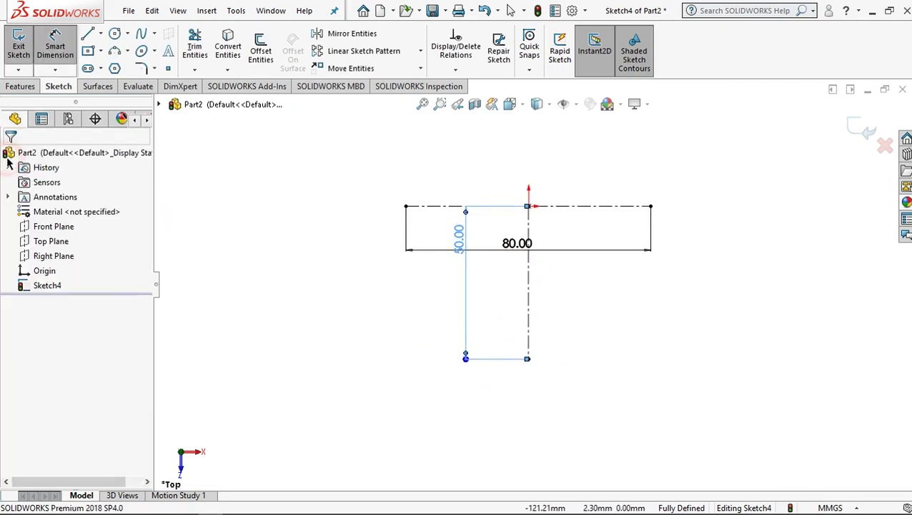
Draw three hole circles on the left, right and bottom centreline ends
click(115, 34)
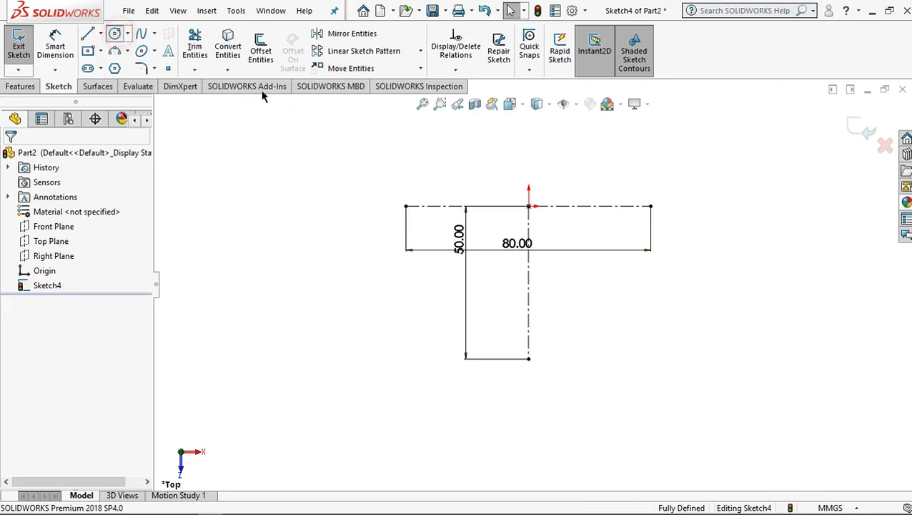
click(405, 206)
click(410, 231)
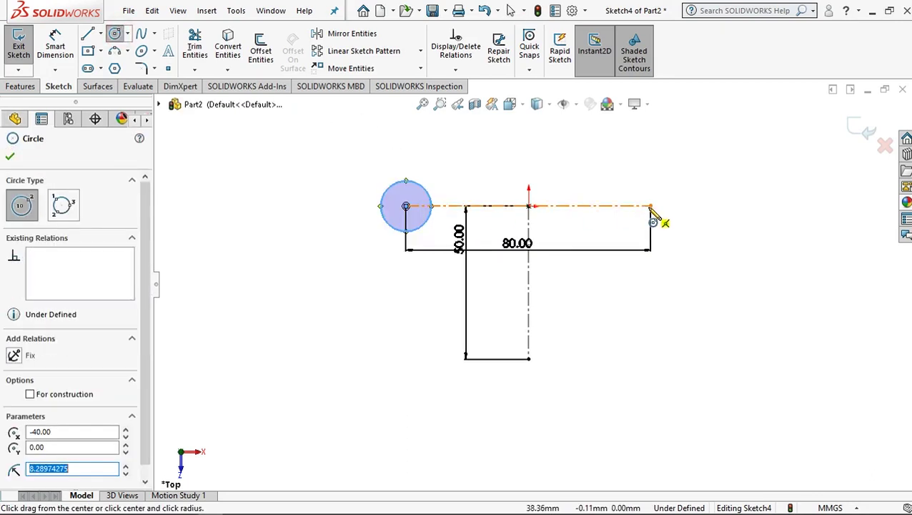
click(650, 207)
click(659, 229)
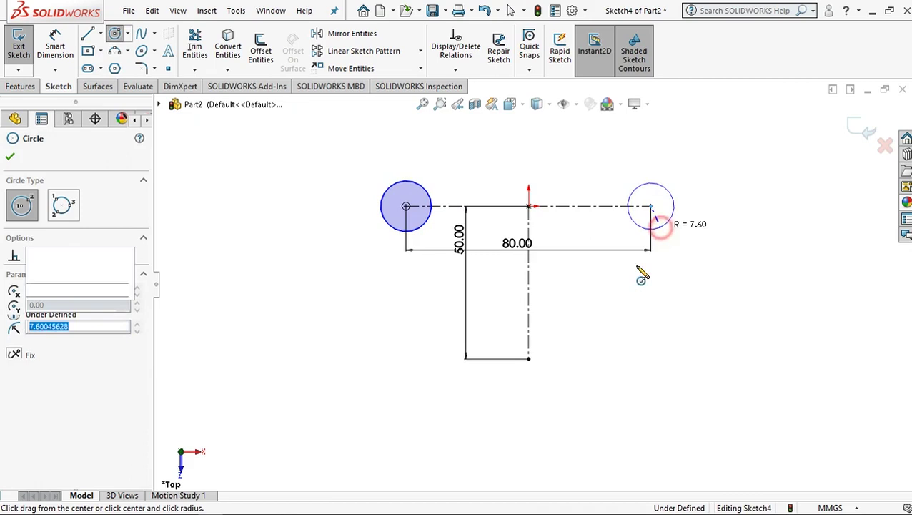
click(529, 359)
click(538, 374)
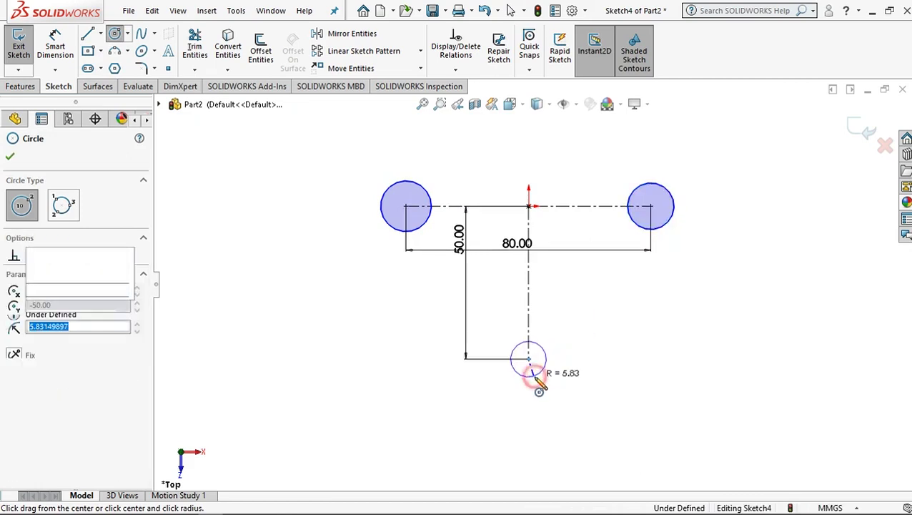
Dimension the left hole circle to 13 mm diameter
click(56, 54)
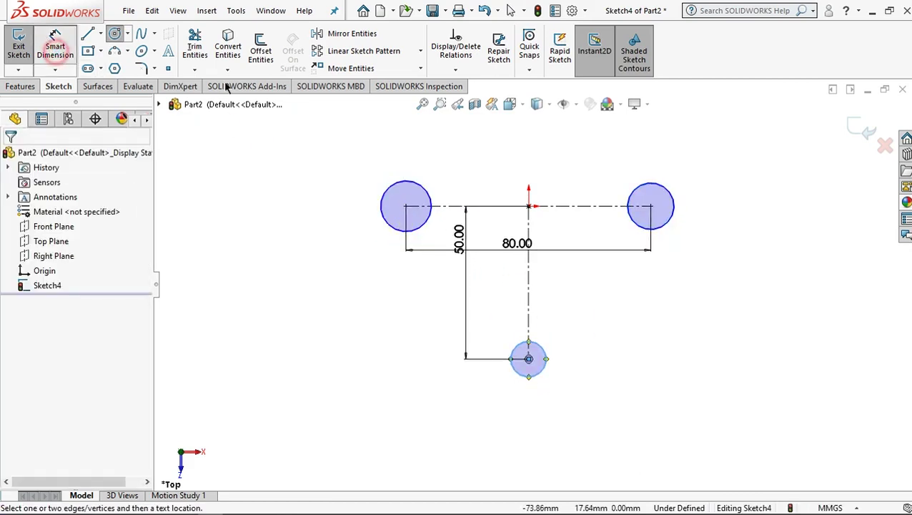
click(392, 197)
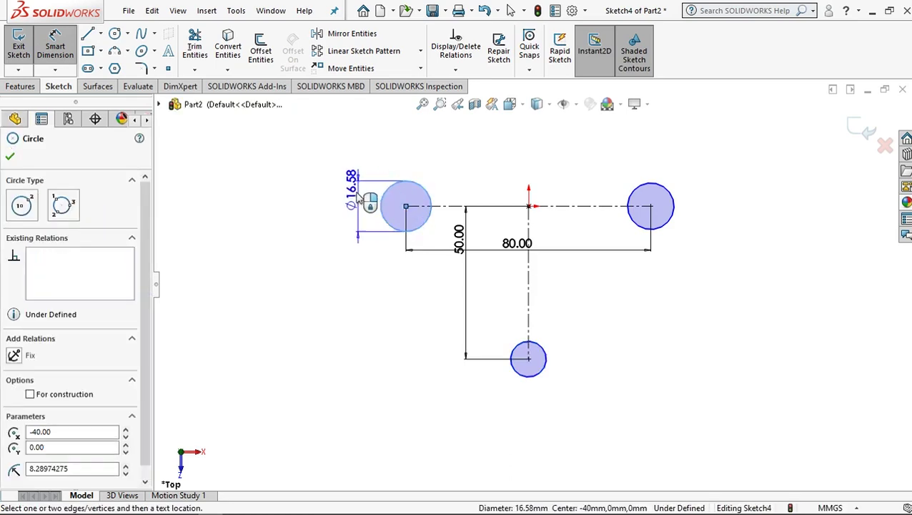
click(350, 205)
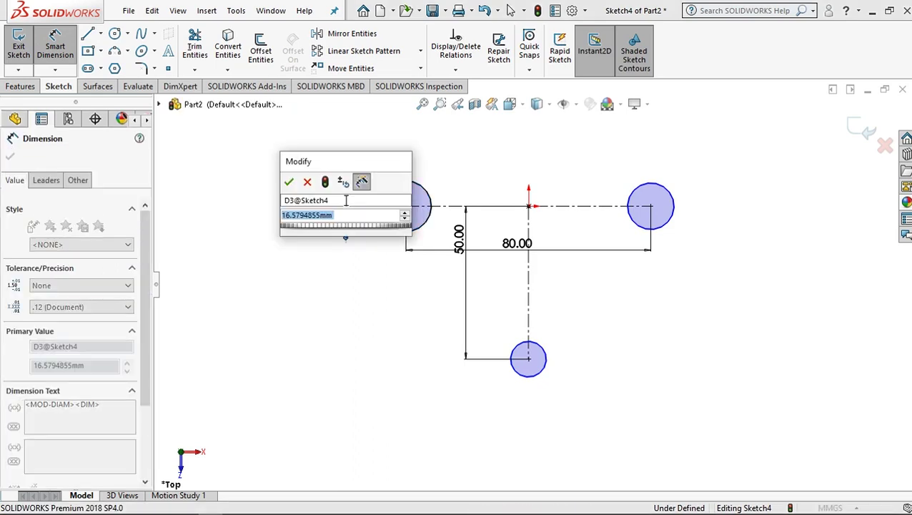
text(13)
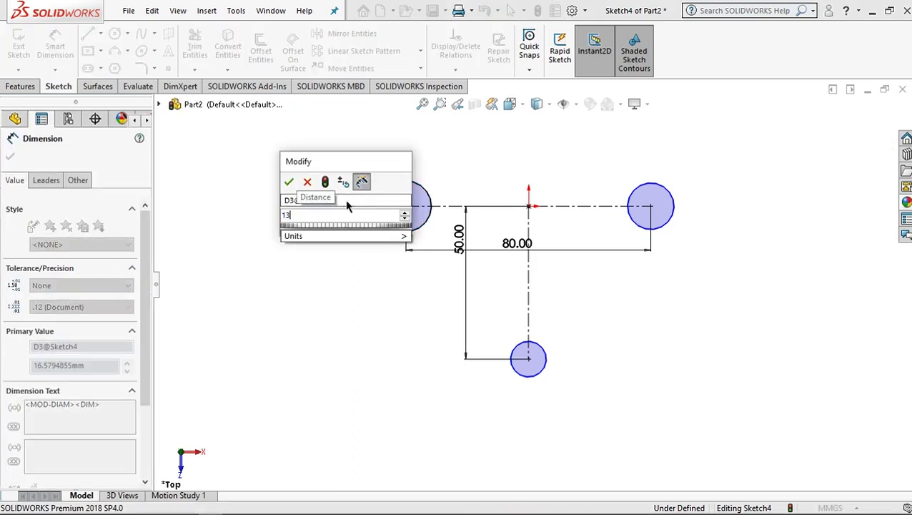
click(290, 182)
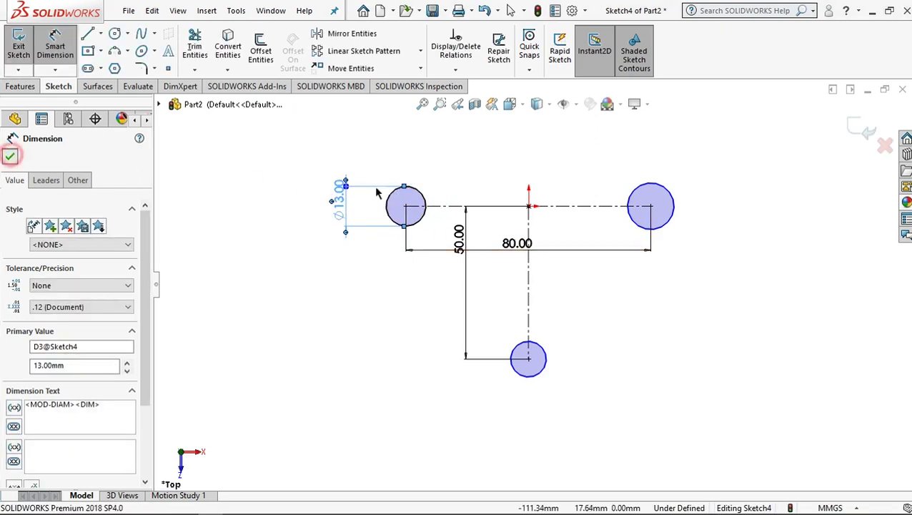
click(10, 155)
key(Escape)
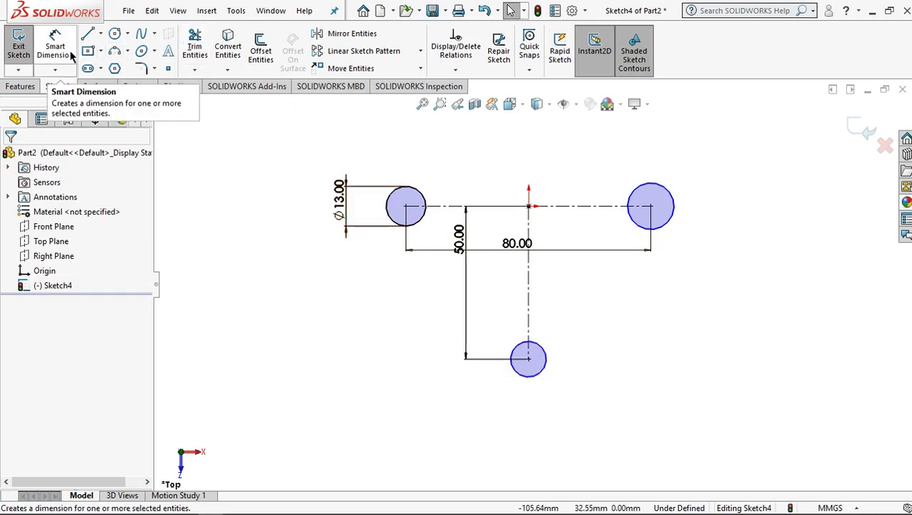
Add an Equal relation to all three hole circles
click(420, 197)
ctrl+click(638, 190)
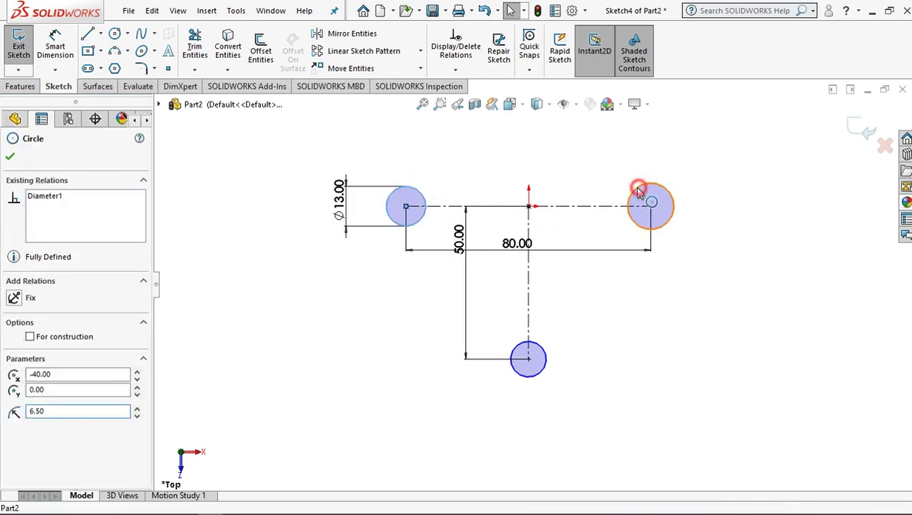
click(541, 351)
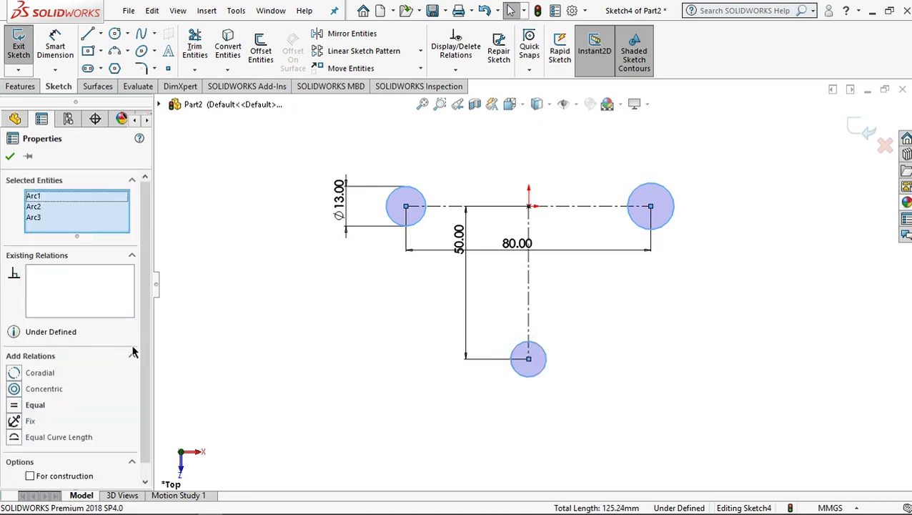
click(19, 406)
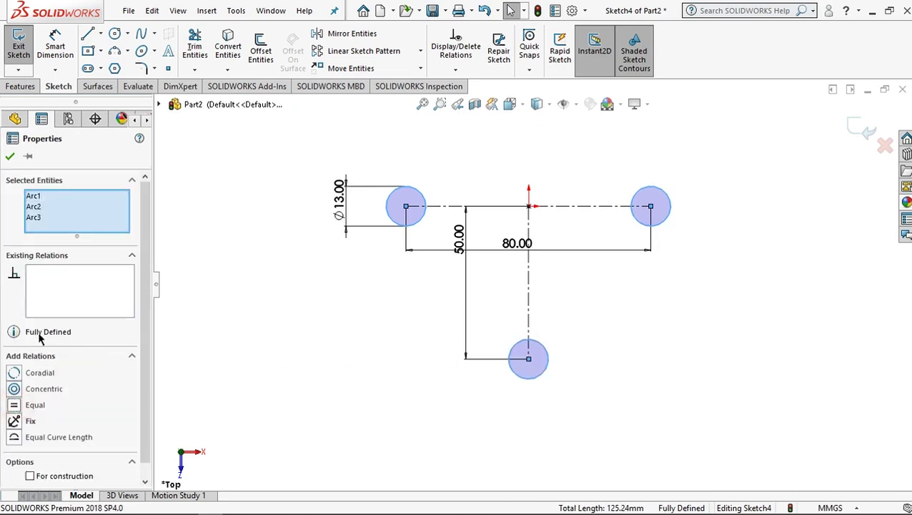
click(11, 157)
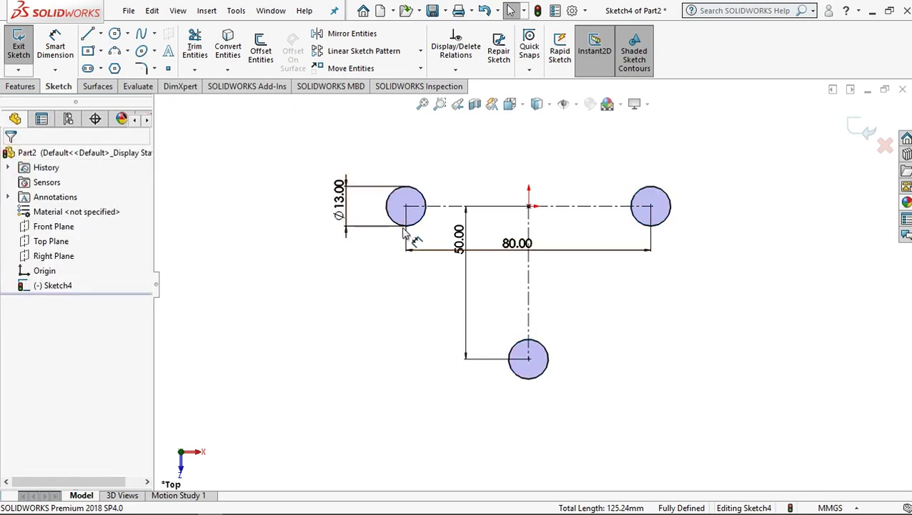
click(115, 35)
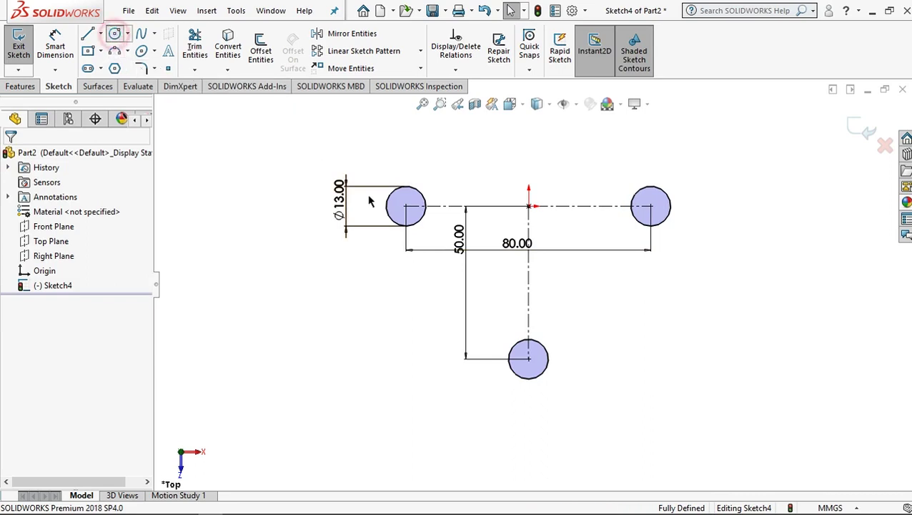
Draw a larger concentric circle around each of the three holes
click(406, 206)
click(394, 237)
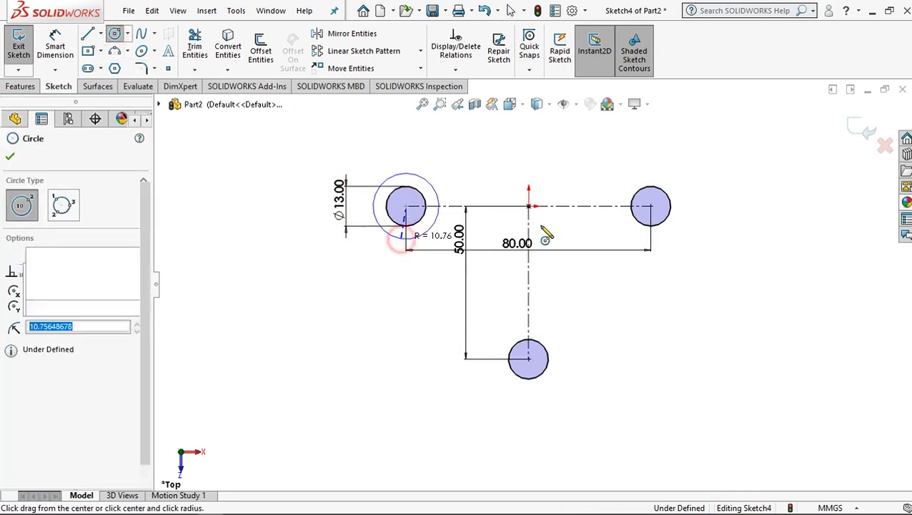
click(651, 206)
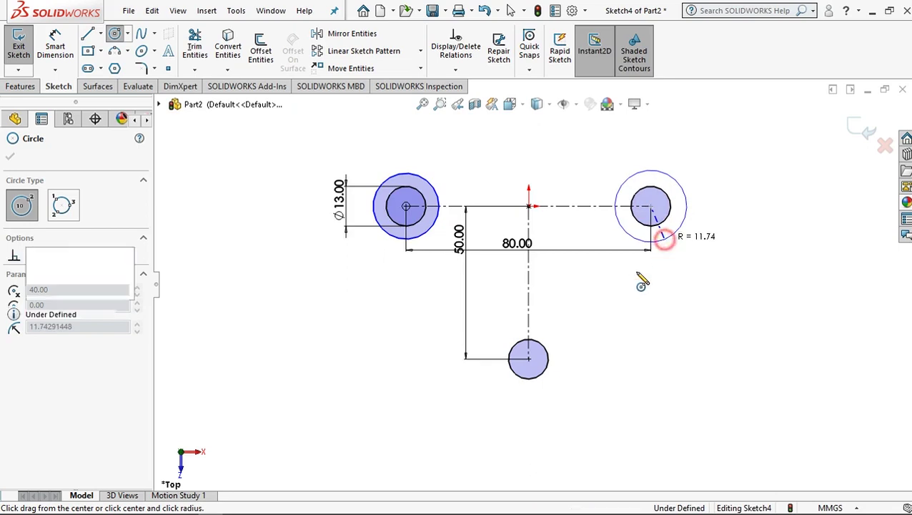
click(662, 241)
click(529, 359)
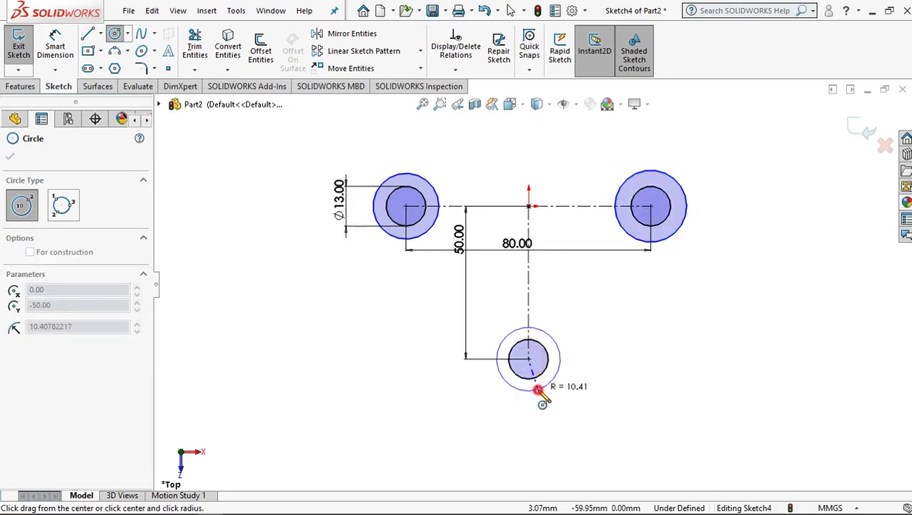
click(541, 389)
Dimension the left outer circle to 30 mm diameter
click(55, 42)
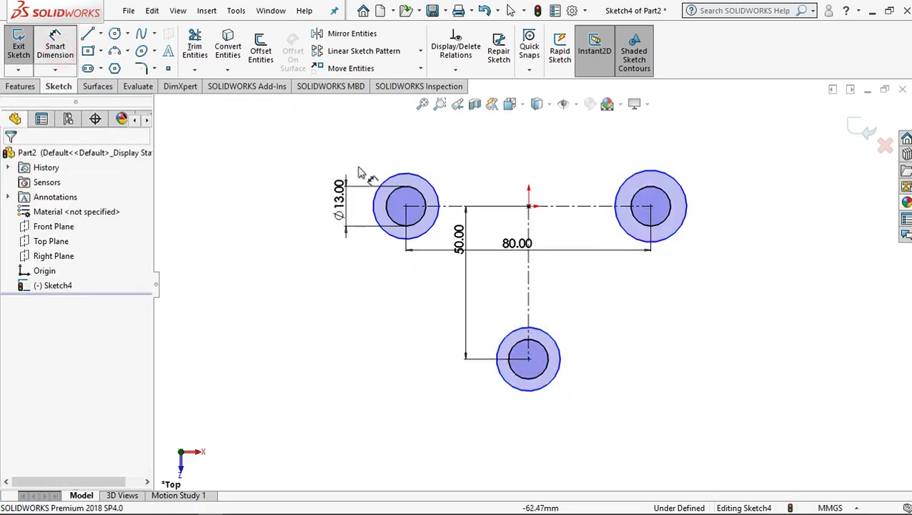
click(397, 177)
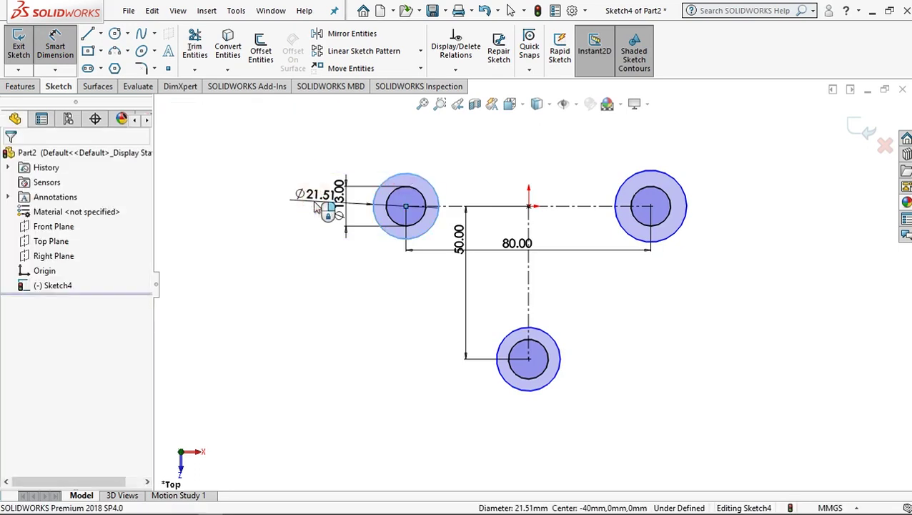
click(317, 205)
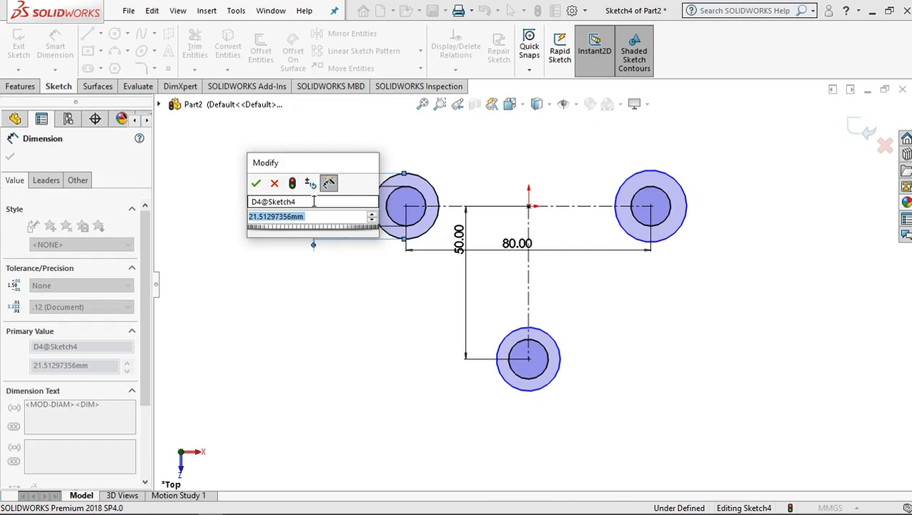
text(30)
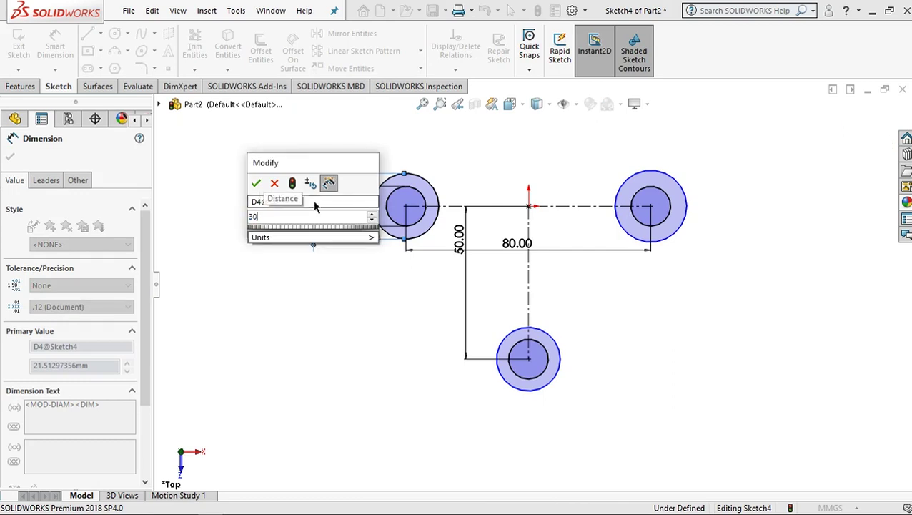
click(256, 183)
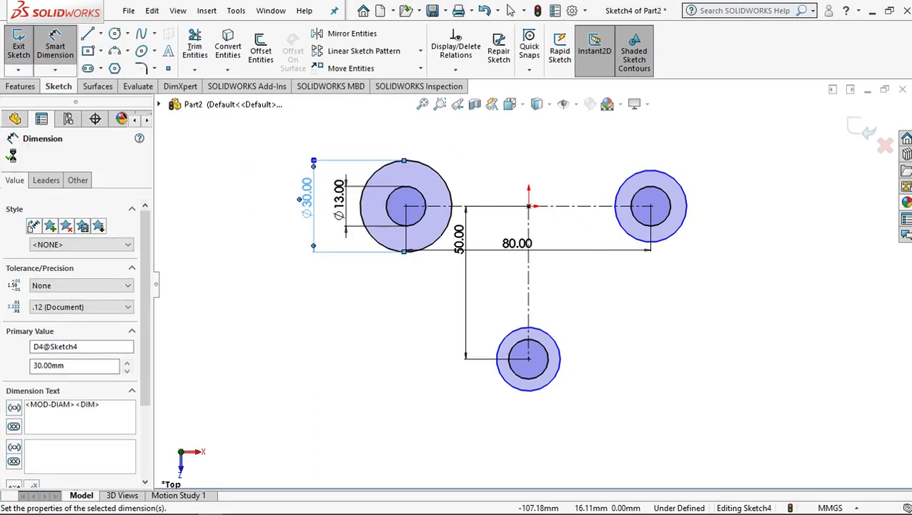
click(10, 156)
key(Escape)
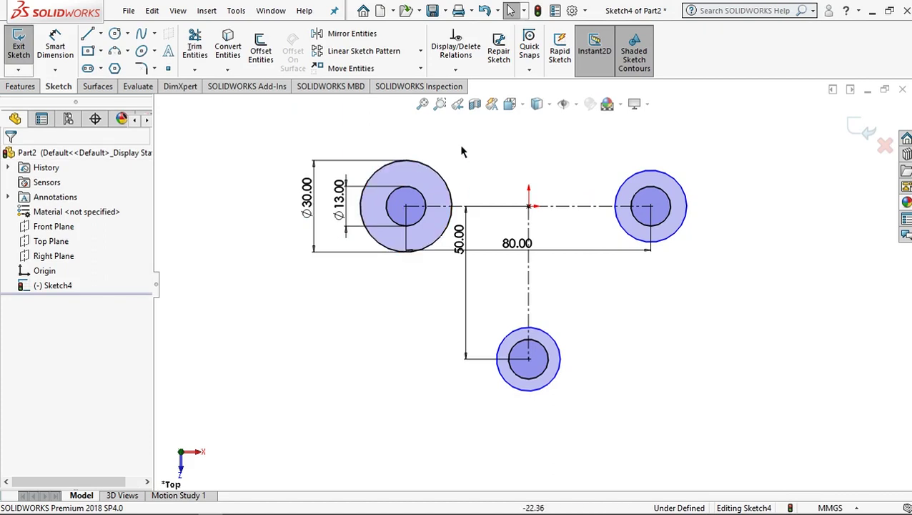
Add an Equal relation to the left, right and bottom outer circles
click(441, 178)
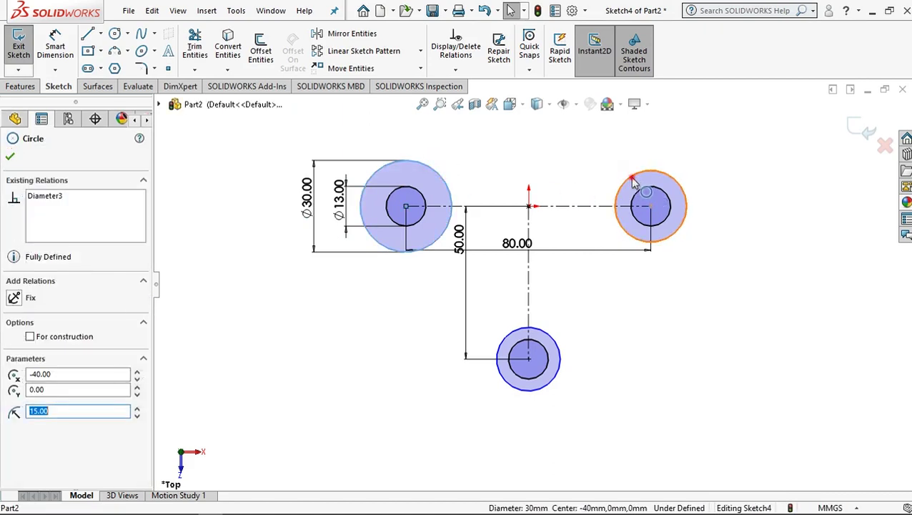
click(633, 182)
ctrl+click(551, 338)
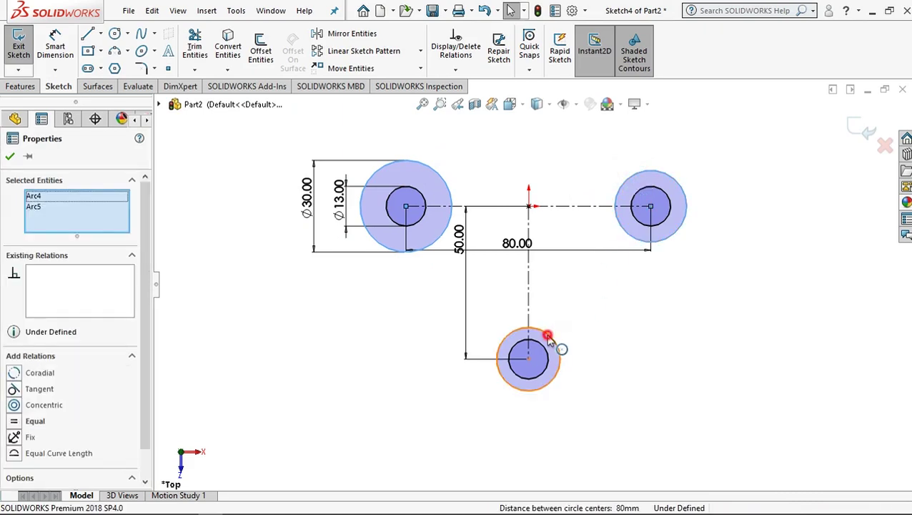
ctrl+click(547, 335)
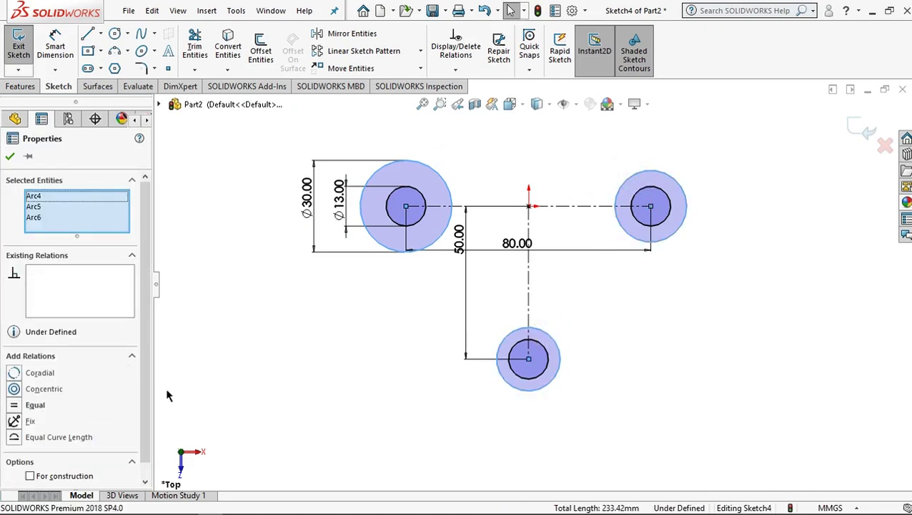
click(13, 406)
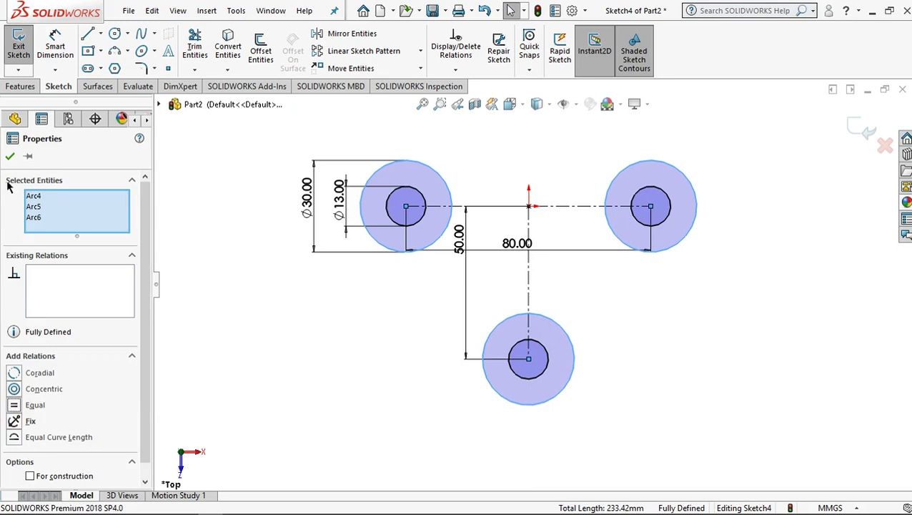
click(10, 156)
key(f)
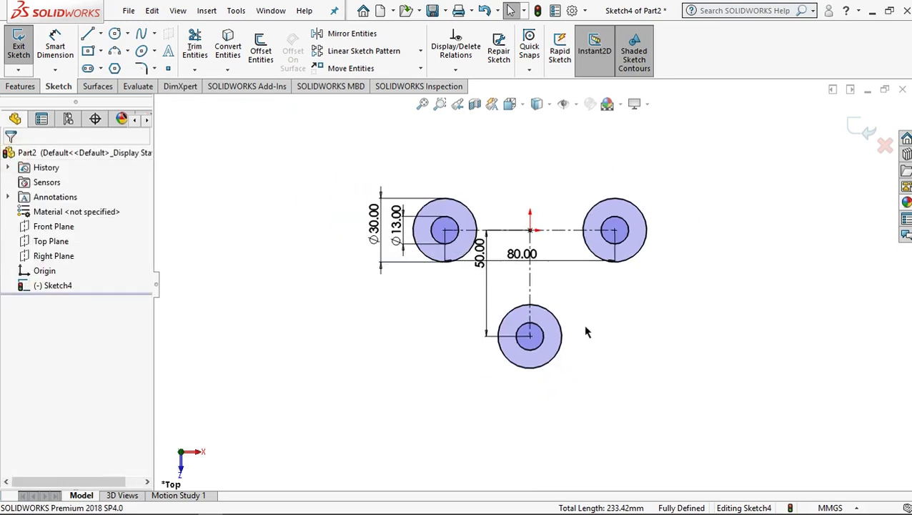
mouse_move(588, 315)
ctrl+middle_down()
mouse_move(598, 277)
mouse_move(583, 283)
mouse_move(607, 275)
ctrl+middle_up()
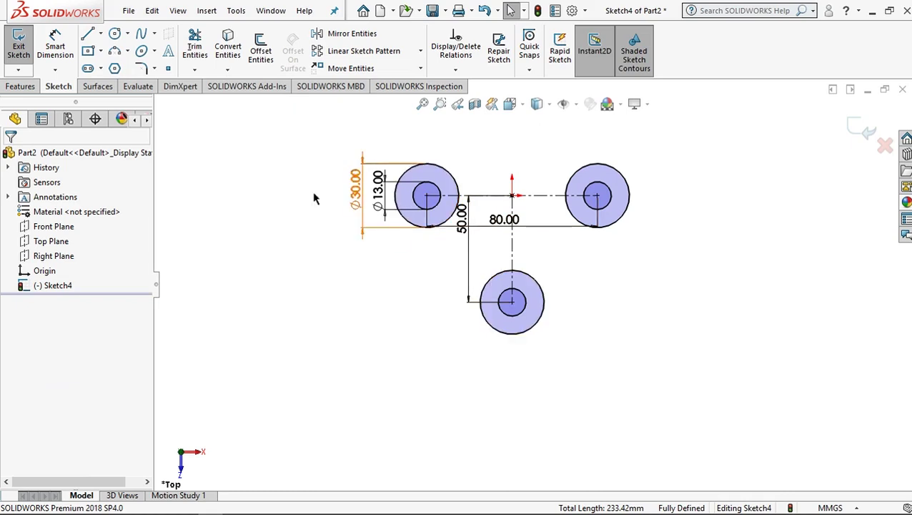
Draw a three-point arc from left of the holes to below the sketch
click(127, 56)
click(147, 101)
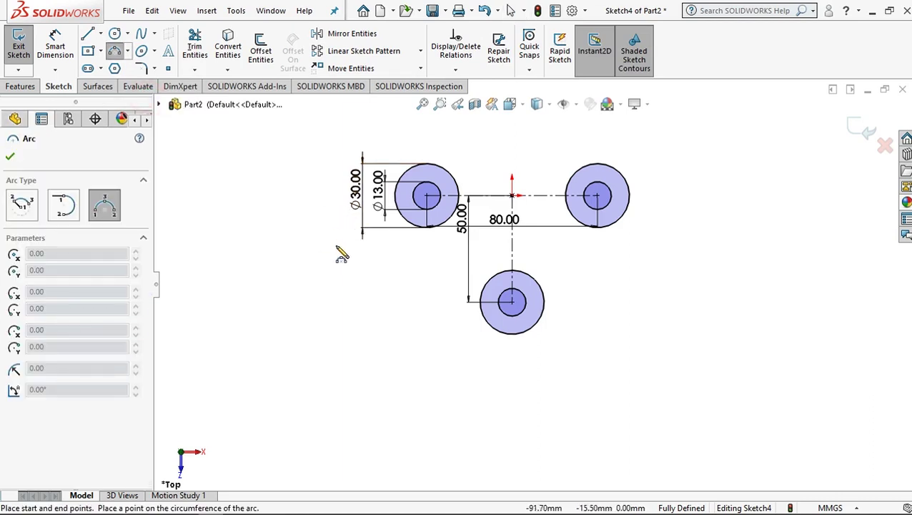
click(286, 239)
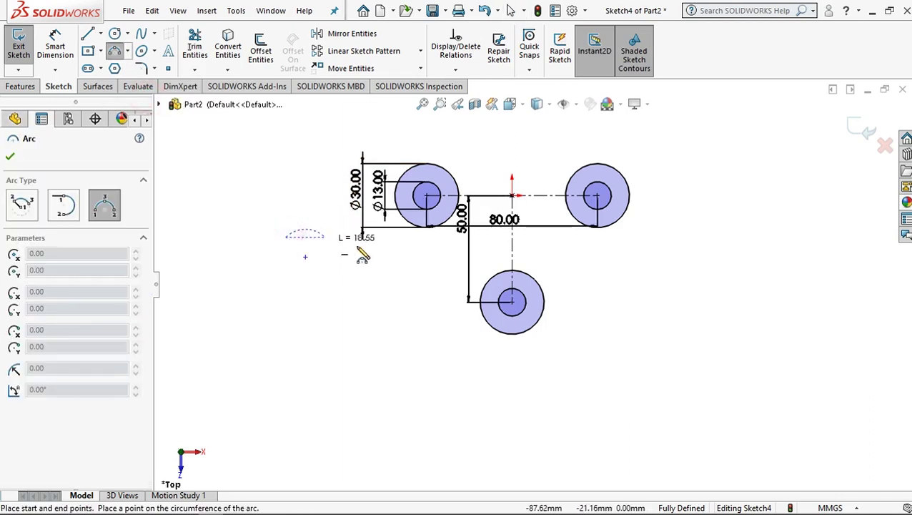
click(494, 385)
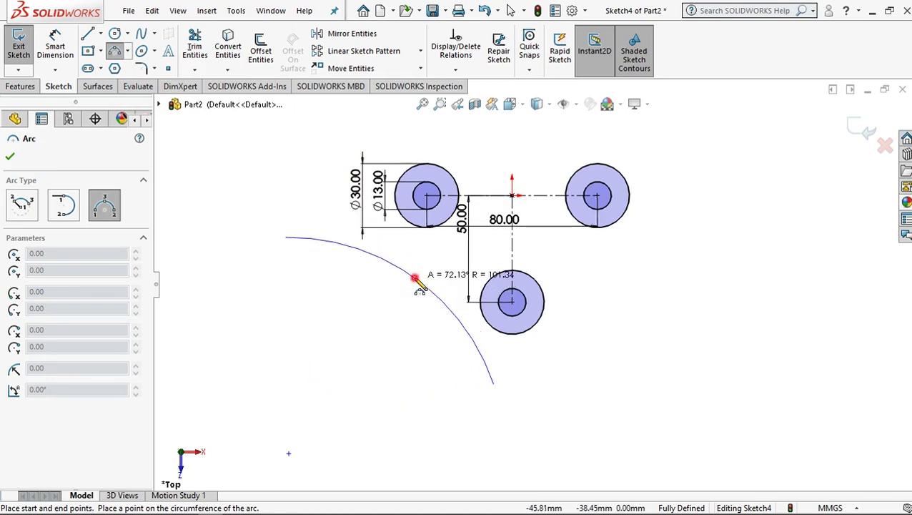
click(413, 277)
Dimension the arc to a 65 mm radius
click(59, 59)
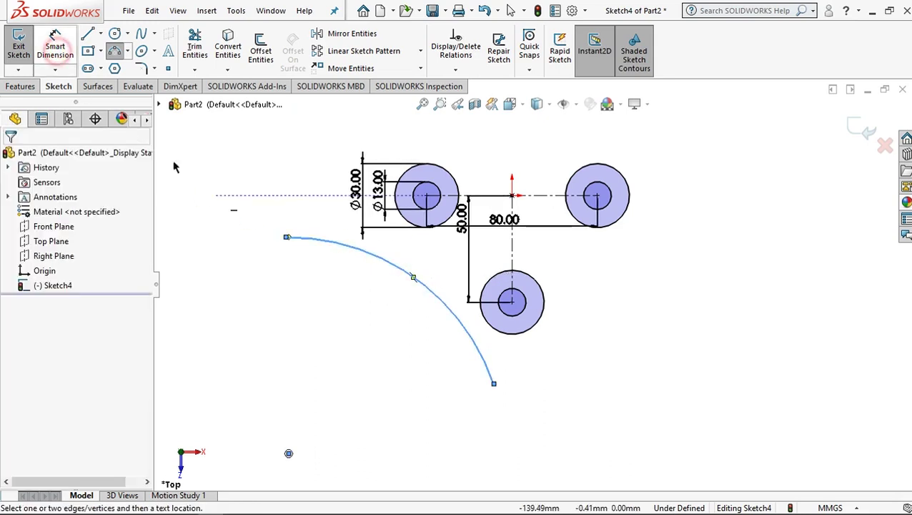
click(429, 296)
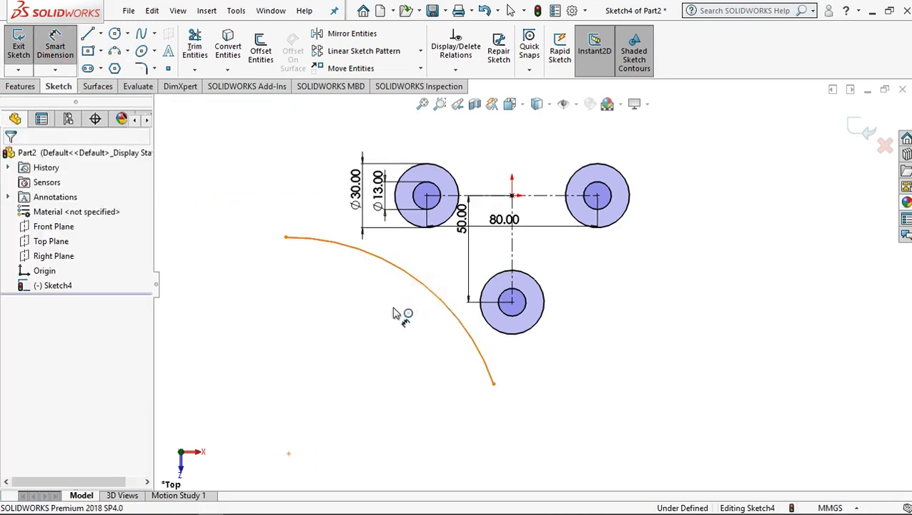
click(371, 322)
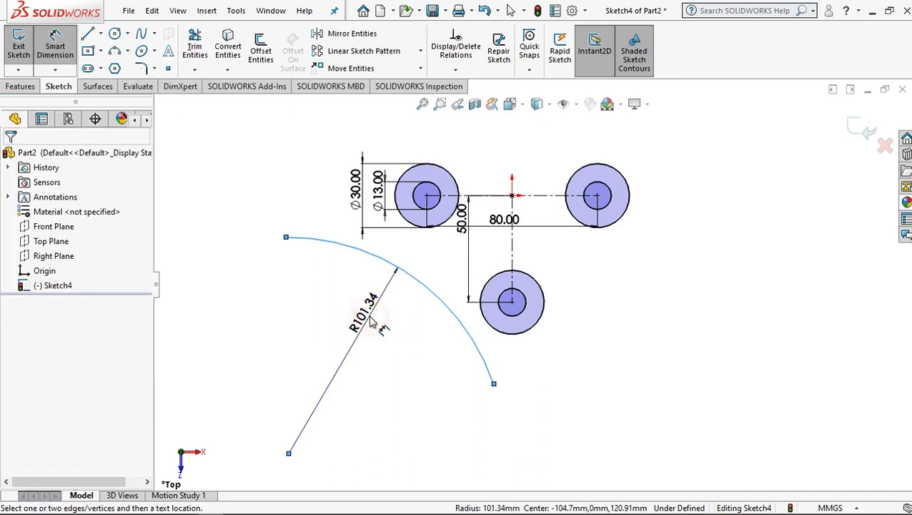
double_click(371, 321)
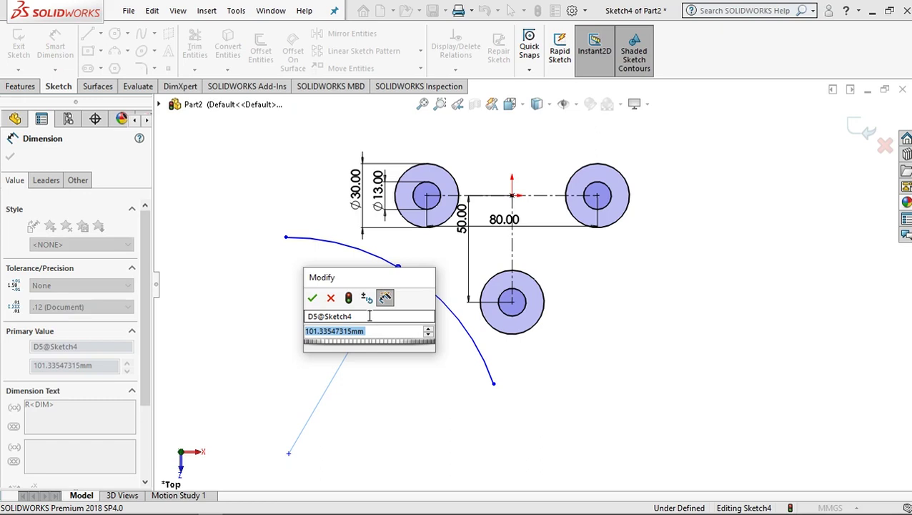
text(65)
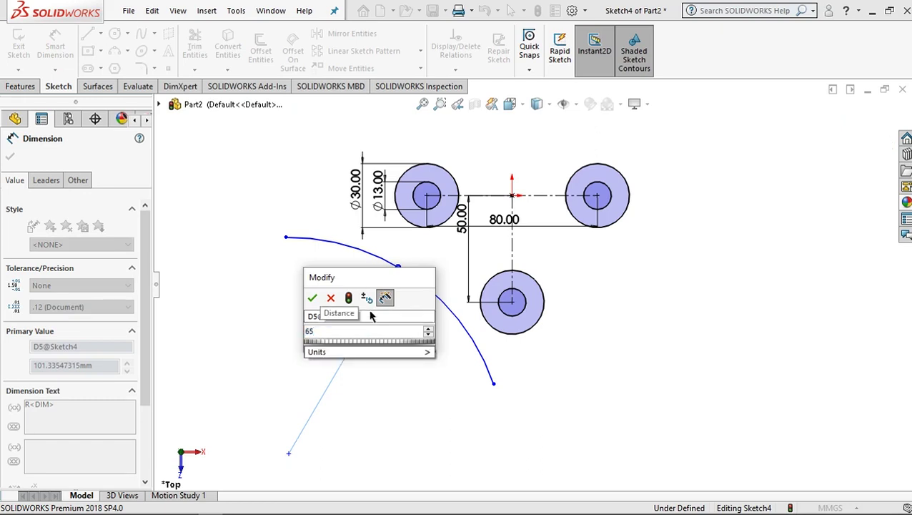
click(313, 299)
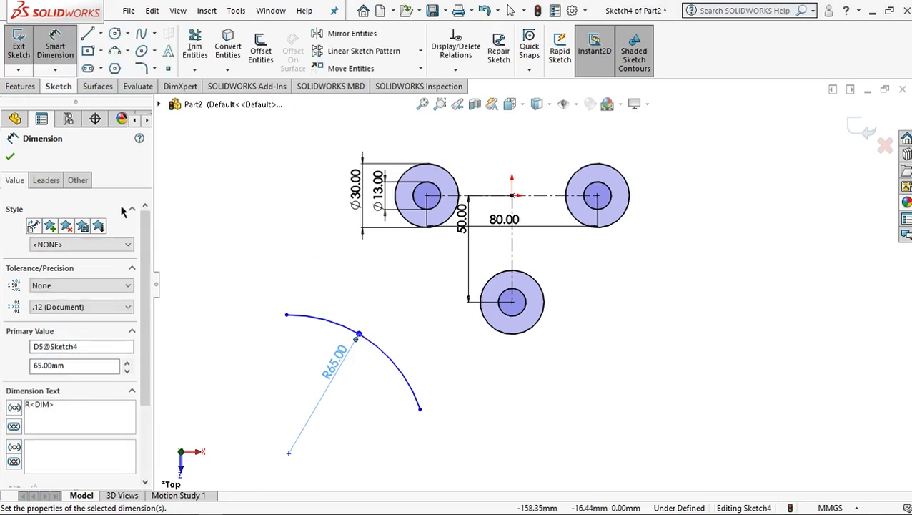
click(10, 158)
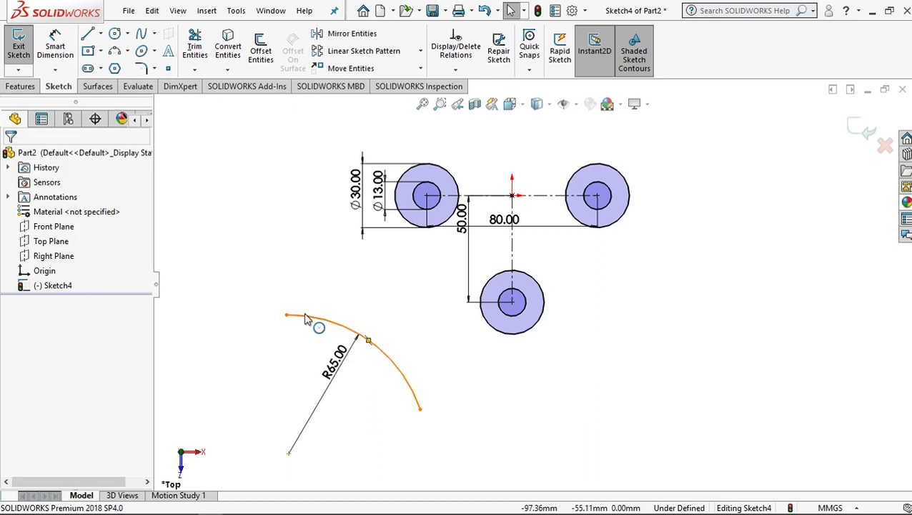
click(310, 321)
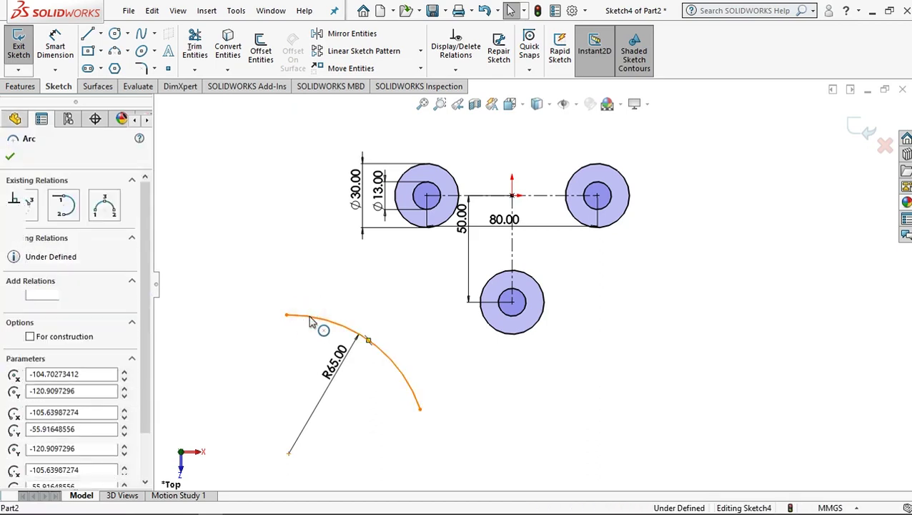
Add Tangent relations between the R65 arc and the top-left and lower circles
ctrl+click(402, 220)
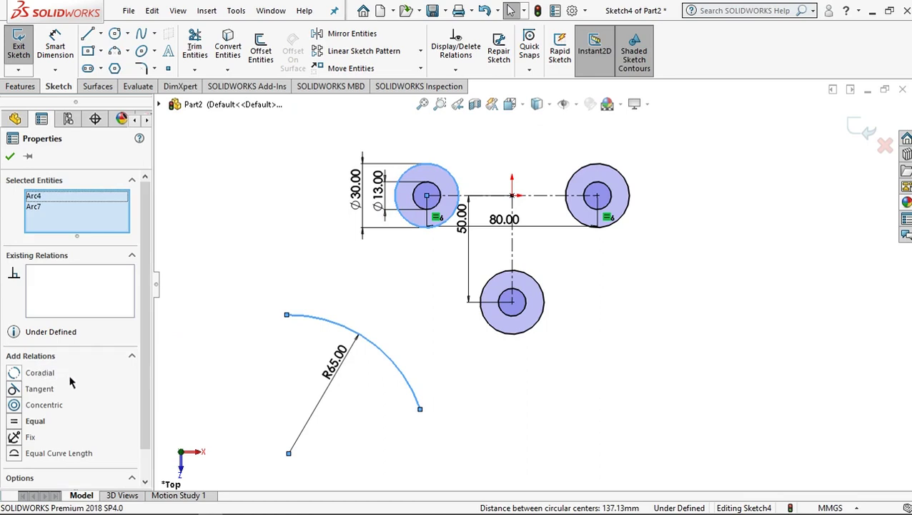
click(16, 390)
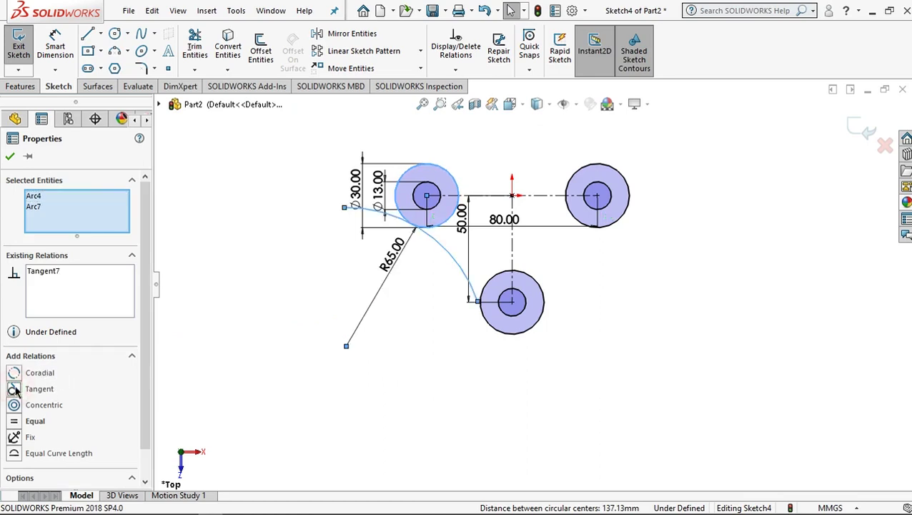
click(10, 157)
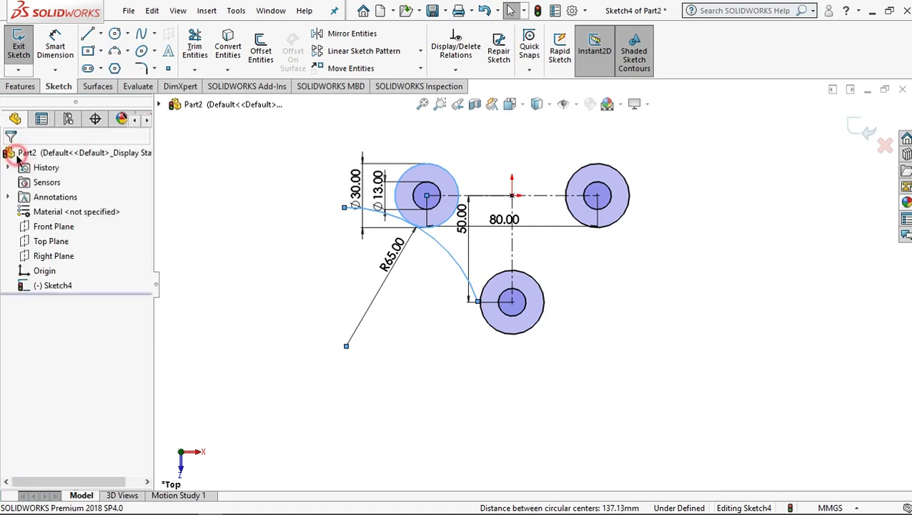
click(458, 266)
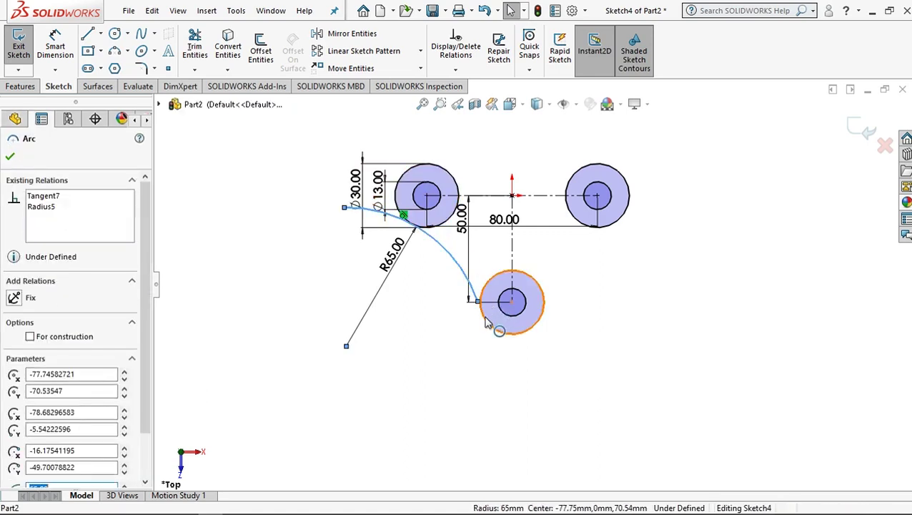
ctrl+click(486, 322)
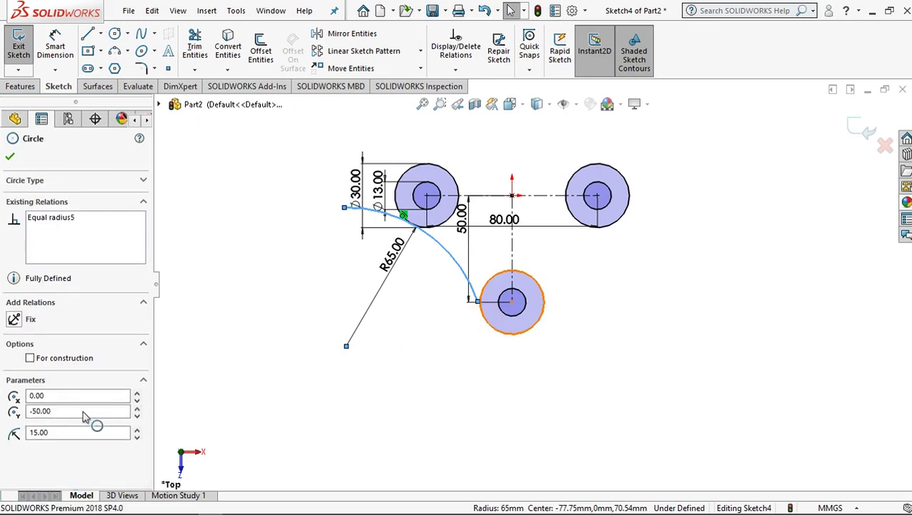
click(14, 389)
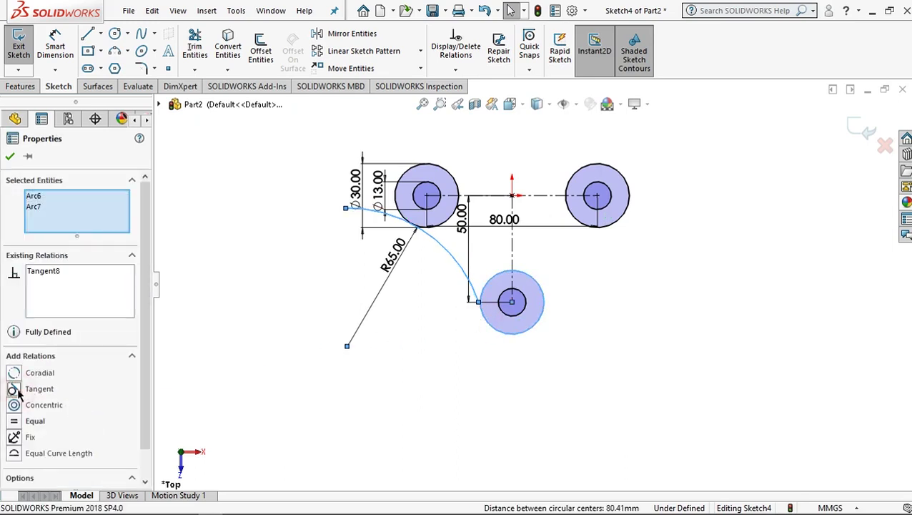
scroll(486, 252, down, 3)
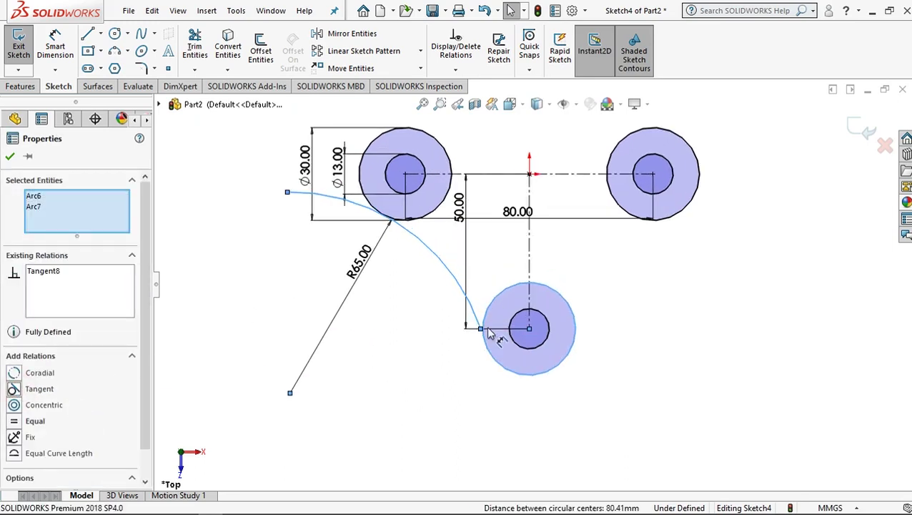
click(10, 156)
Power-trim the R65 arc where it runs past the lower circle
scroll(504, 328, down, 1)
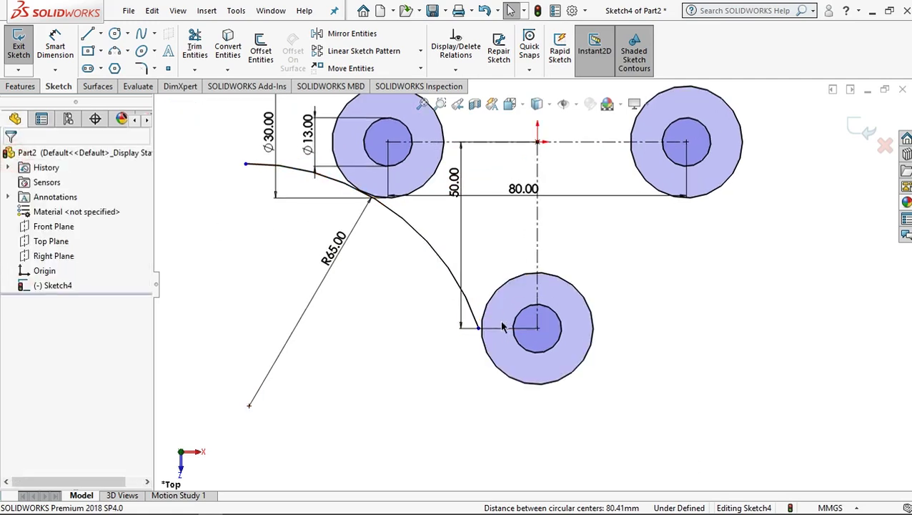
scroll(504, 341, down, 4)
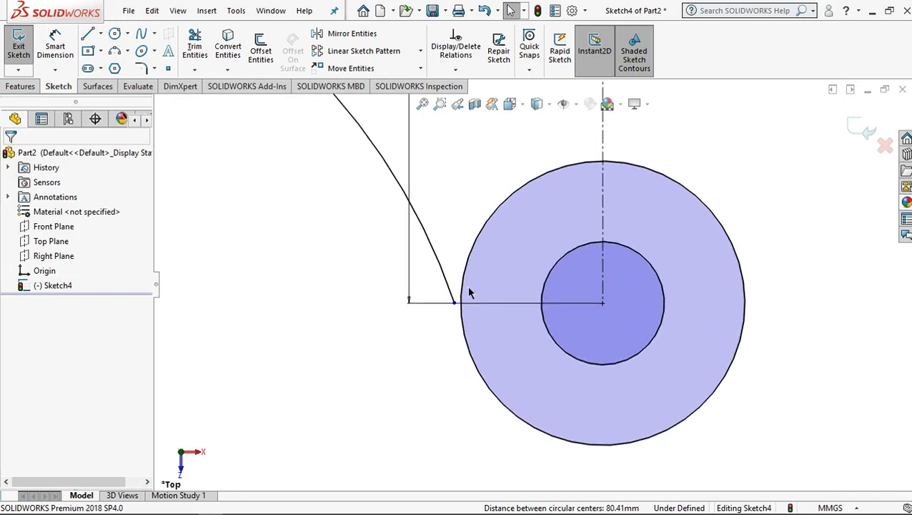
scroll(466, 313, down, 3)
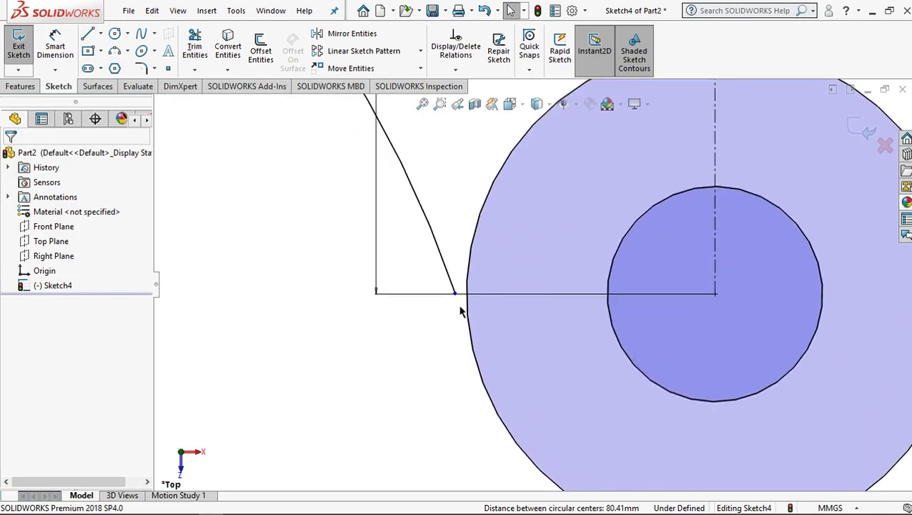
scroll(475, 282, up, 2)
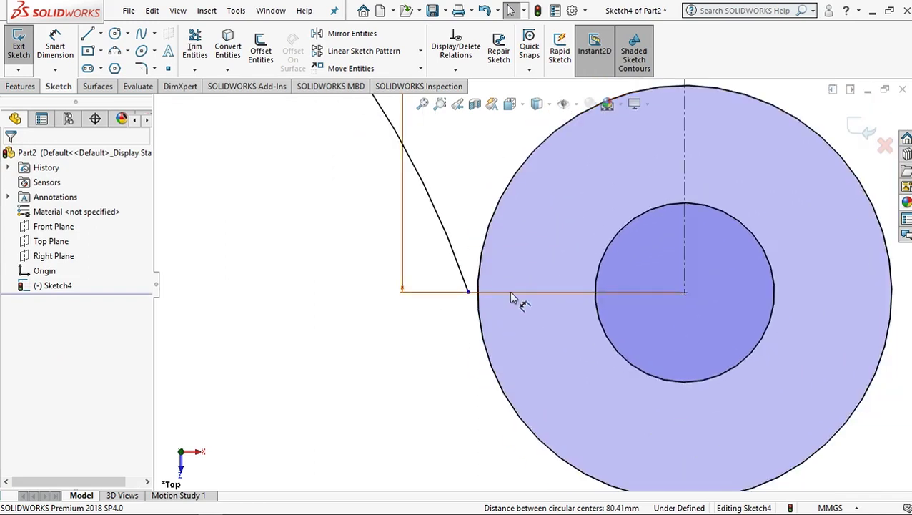
click(196, 56)
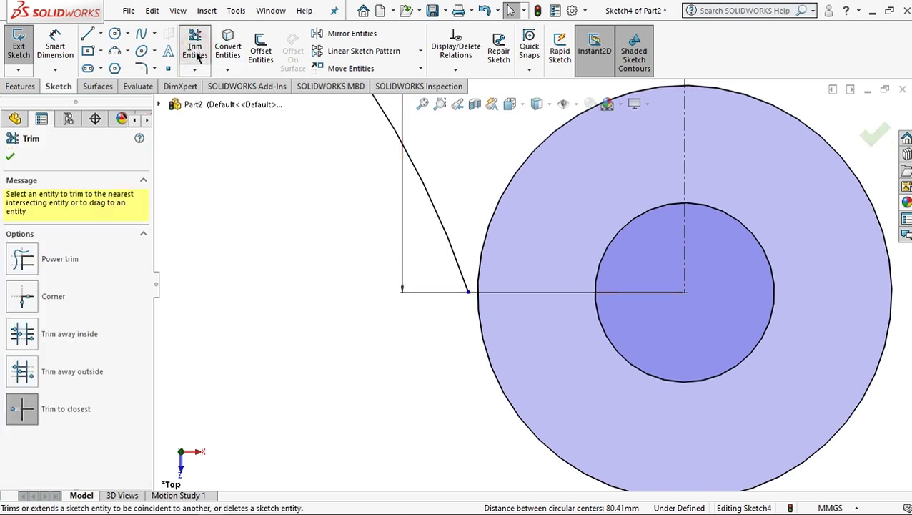
click(22, 258)
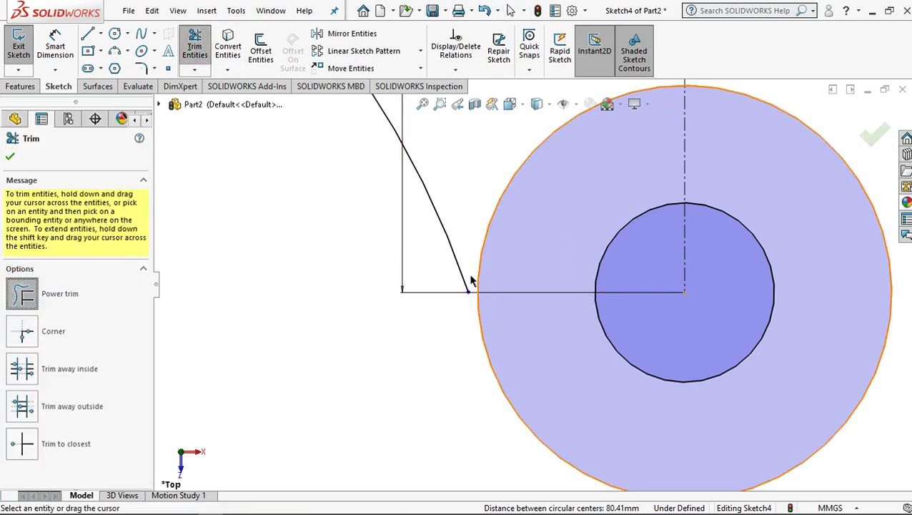
drag(464, 271, 484, 342)
mouse_move(501, 392)
mouse_down()
mouse_move(524, 454)
mouse_move(528, 419)
mouse_up()
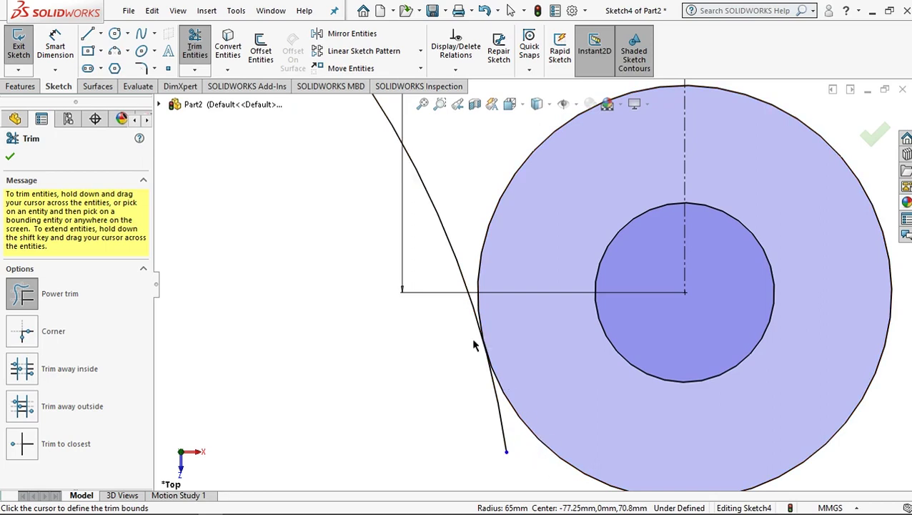
scroll(473, 343, up, 3)
click(8, 159)
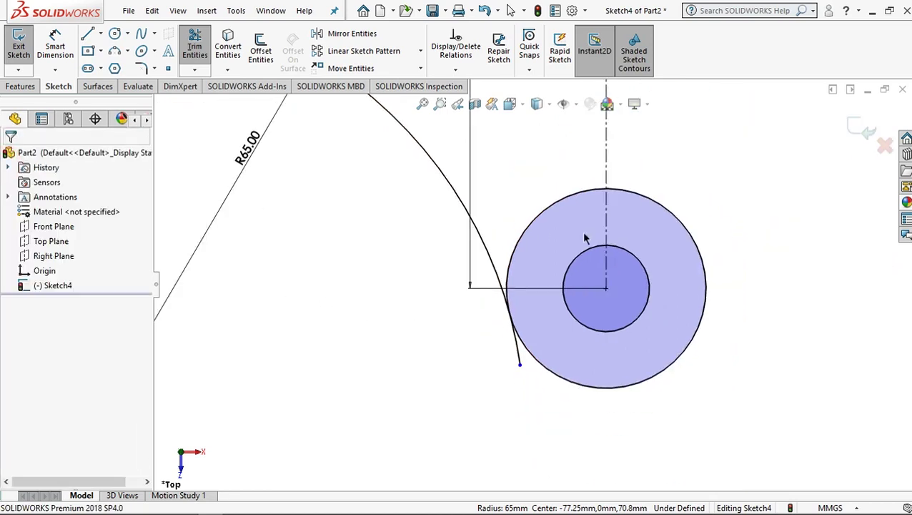
Use Trim to closest to remove the arc tails beyond the top-left and lower circles
scroll(590, 238, up, 3)
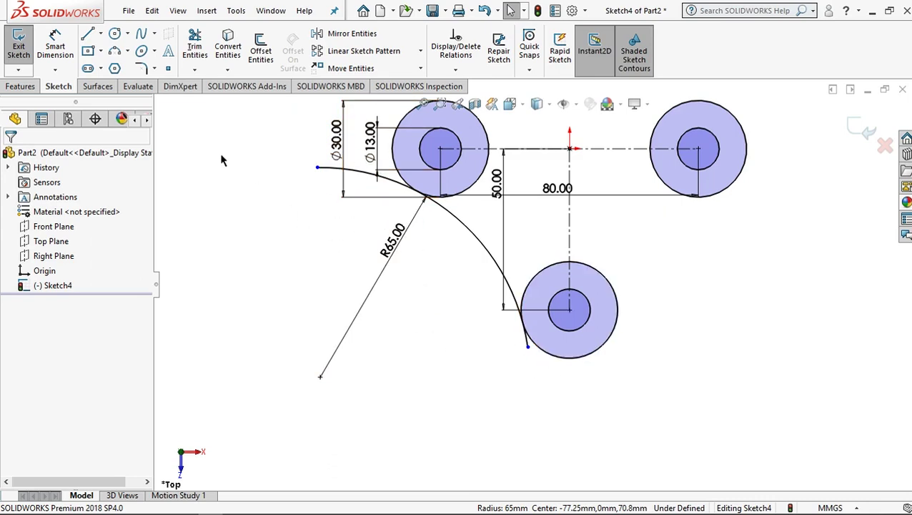
click(196, 49)
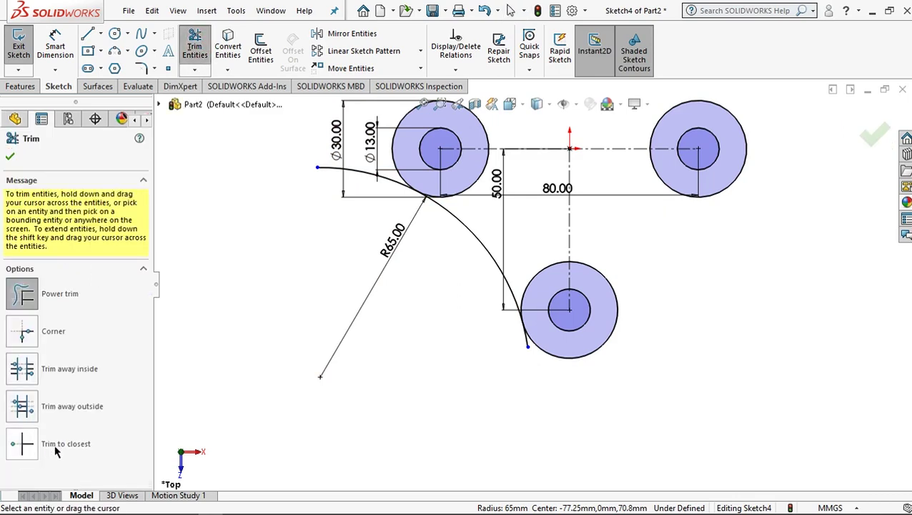
click(23, 449)
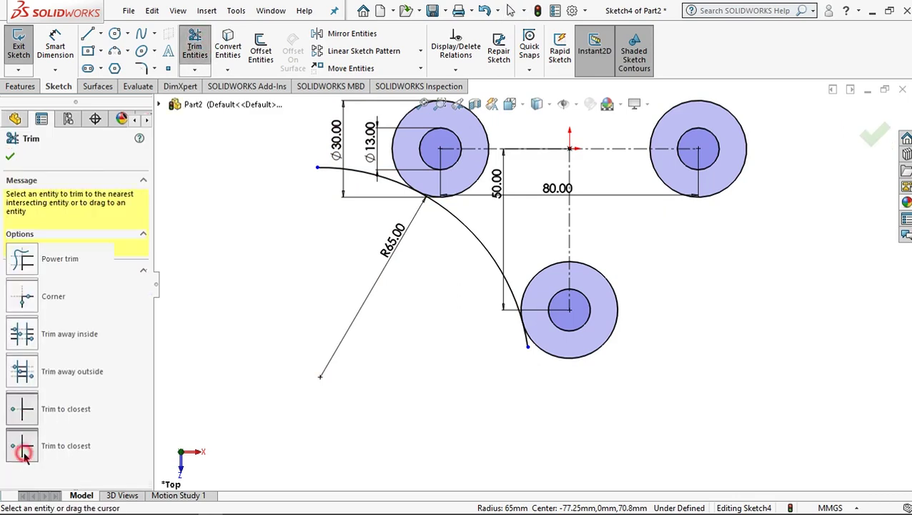
click(340, 175)
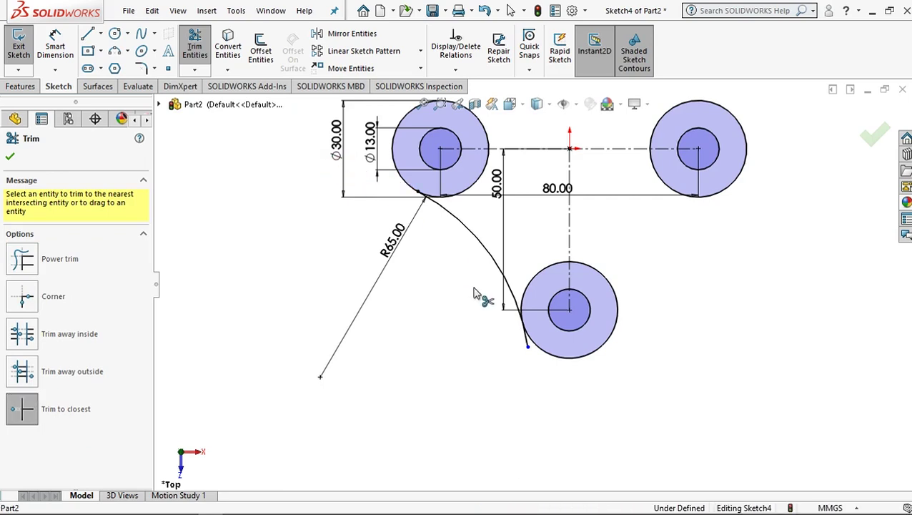
scroll(529, 345, down, 5)
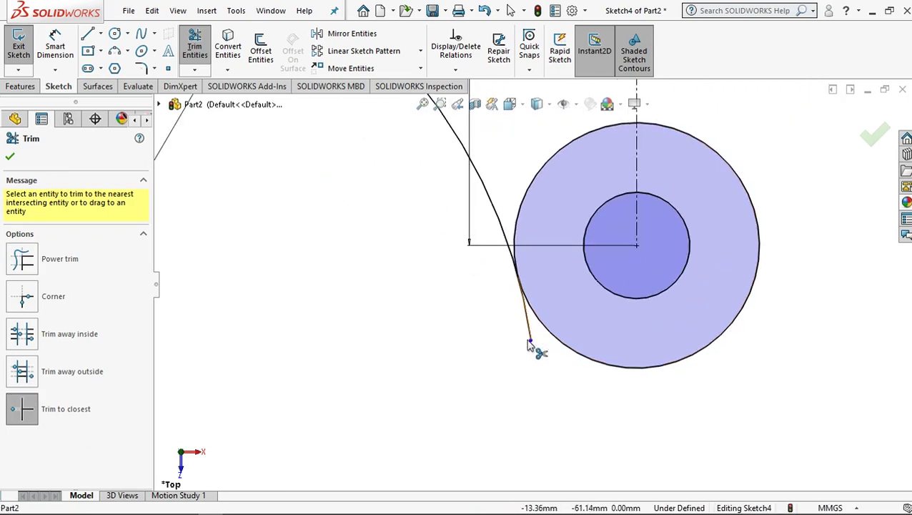
click(530, 339)
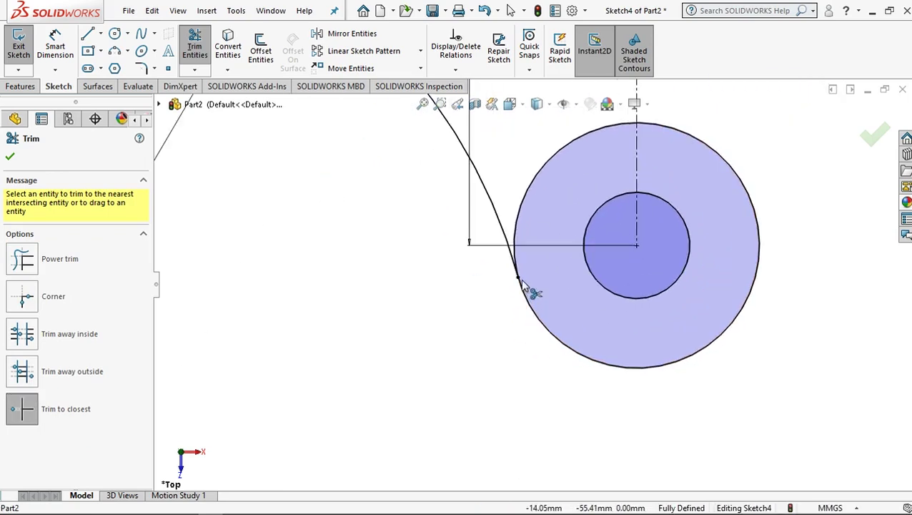
scroll(530, 289, up, 5)
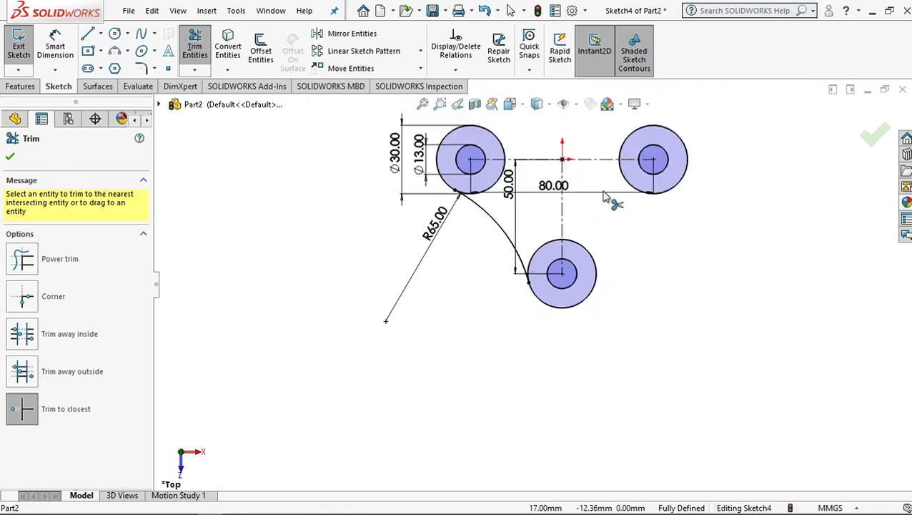
ctrl+middle_drag(607, 195, 543, 255)
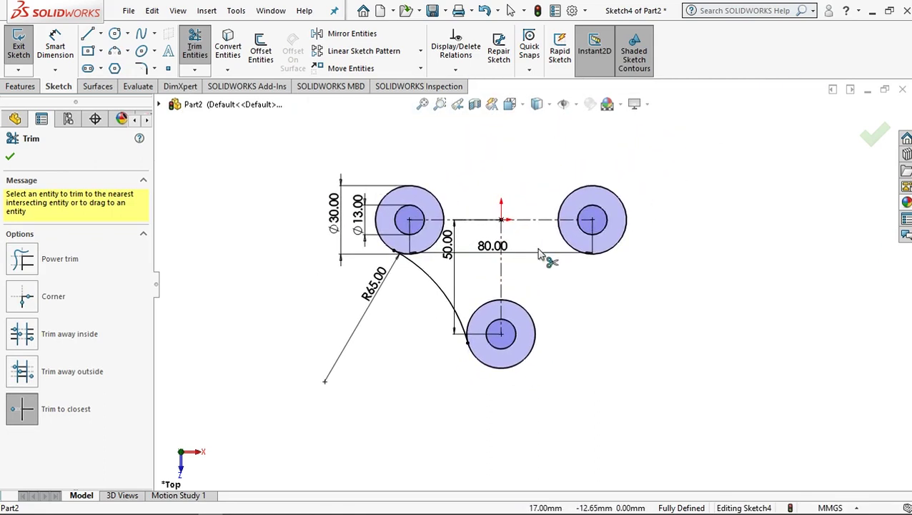
click(10, 160)
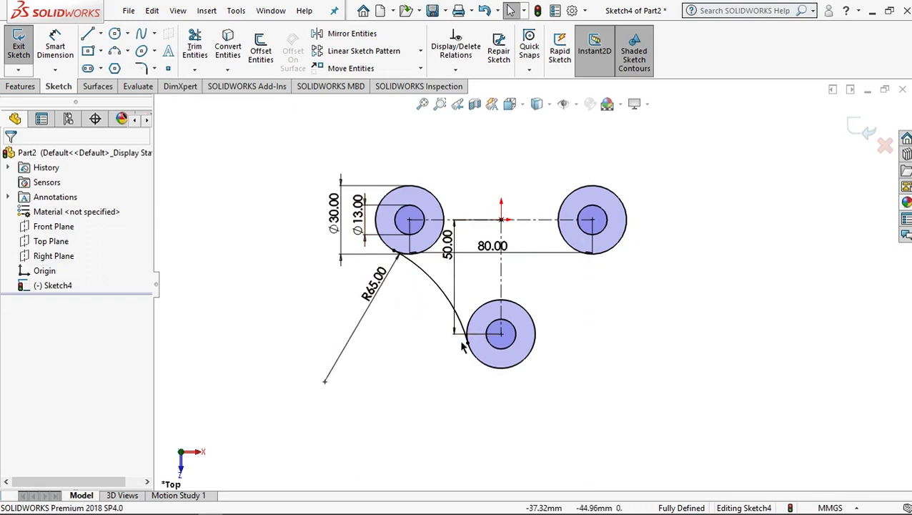
Choose centerline Line2 as the mirror line and arc Arc7 as the entity to mirror
click(353, 34)
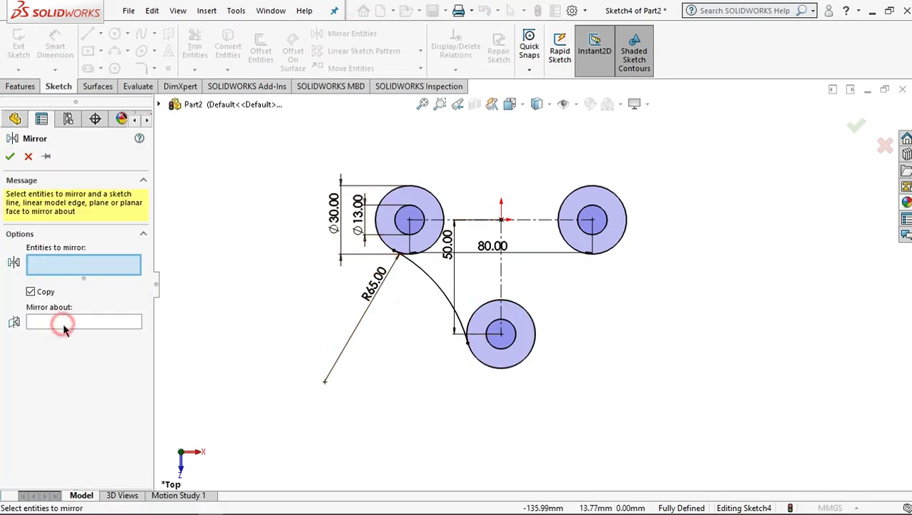
click(45, 321)
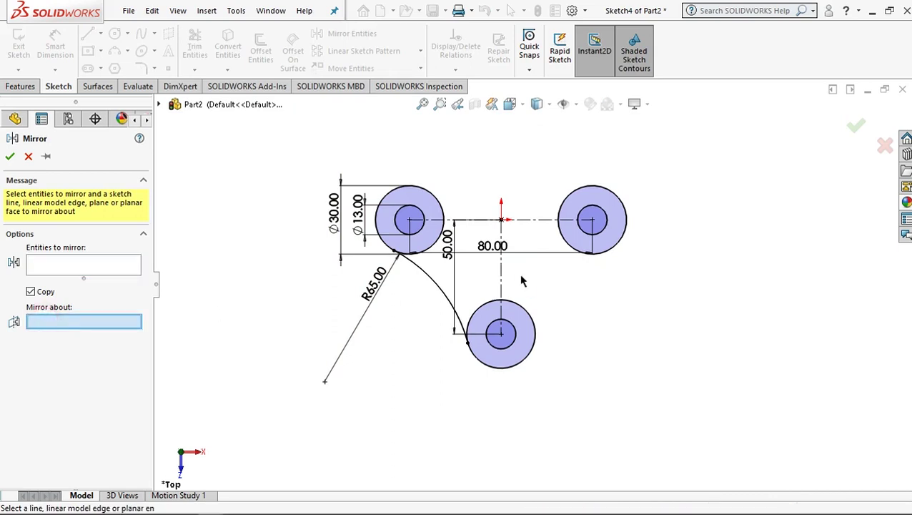
click(503, 277)
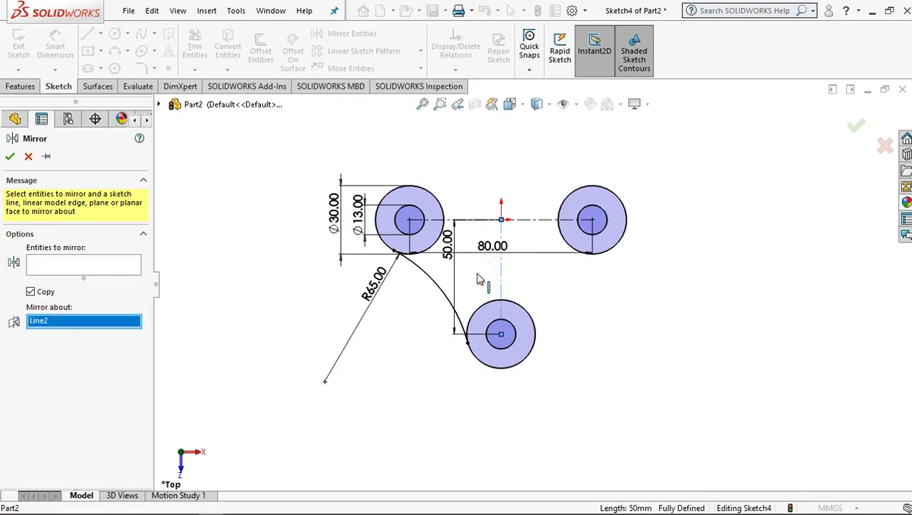
click(80, 268)
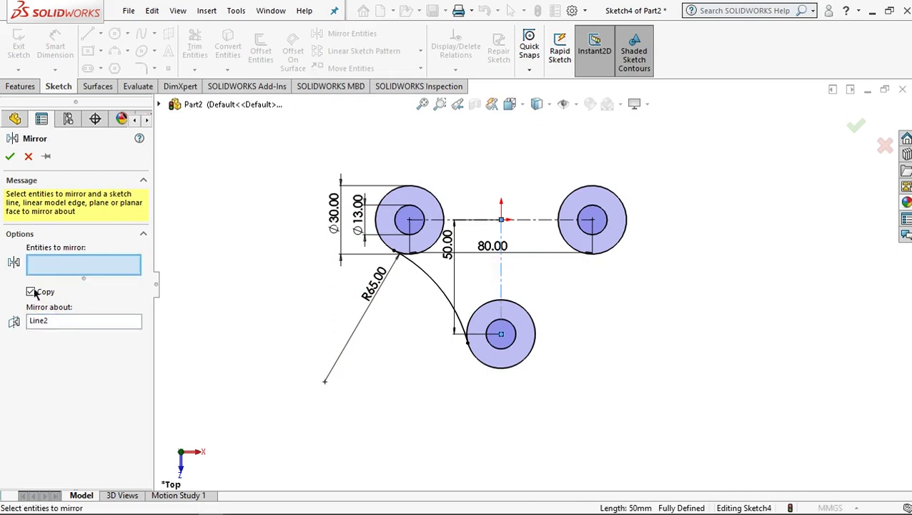
click(432, 278)
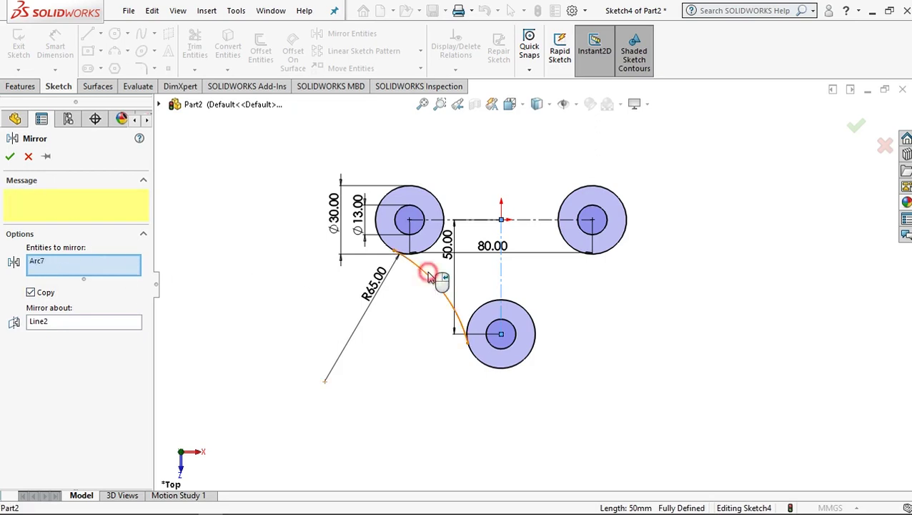
Accept the mirrored R65 arc and draw a three-sided outline above the two upper circles
click(9, 159)
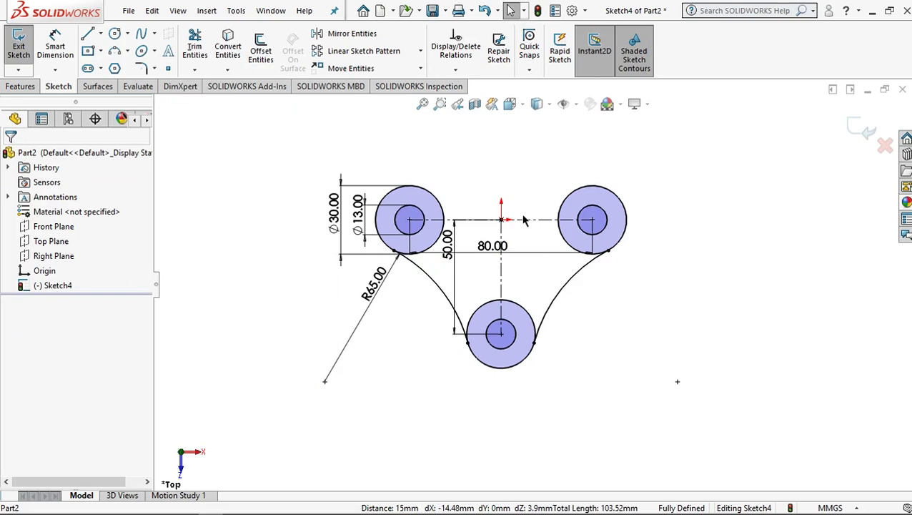
ctrl+middle_drag(524, 220, 521, 249)
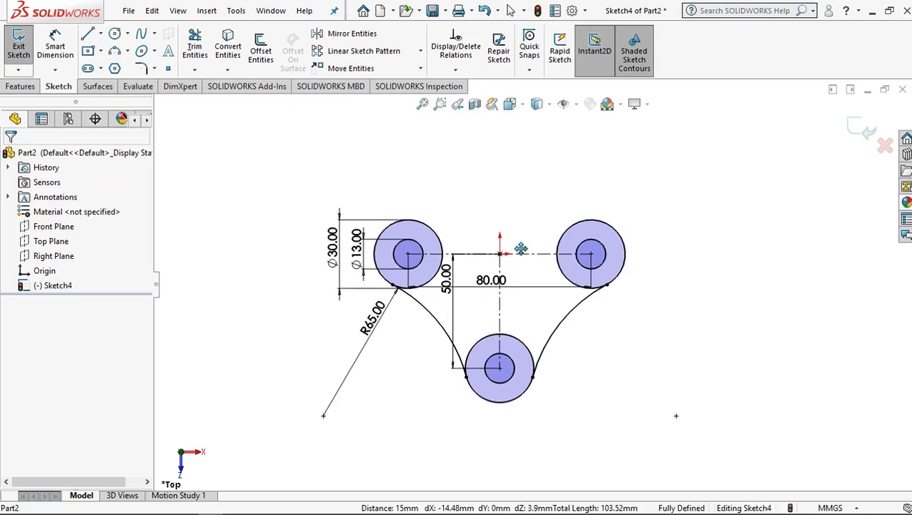
click(88, 34)
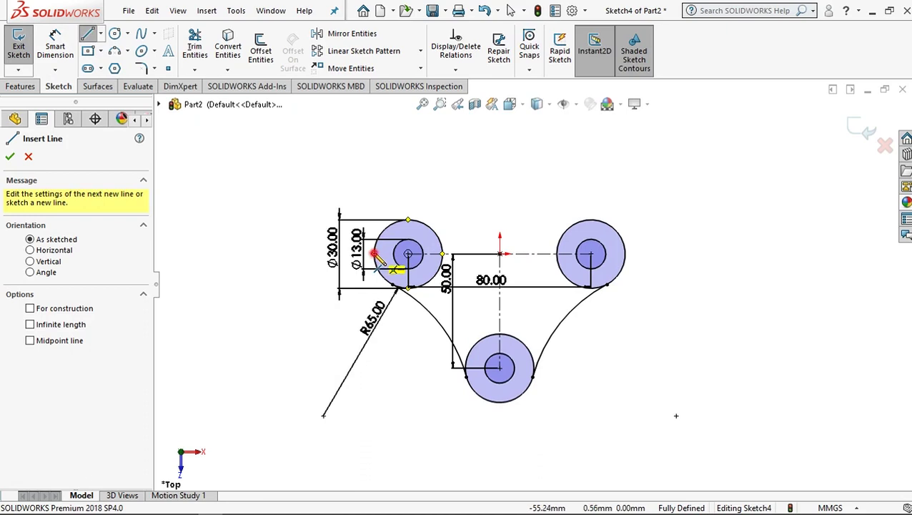
click(374, 254)
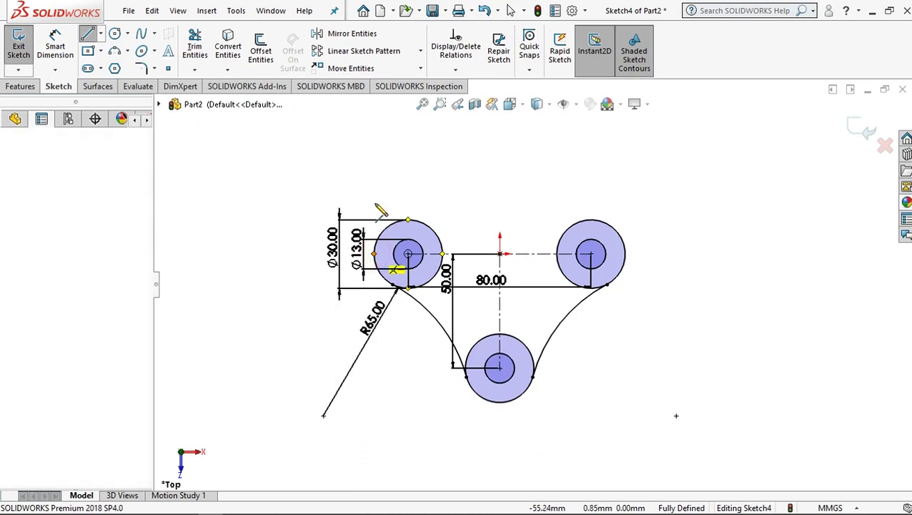
click(374, 165)
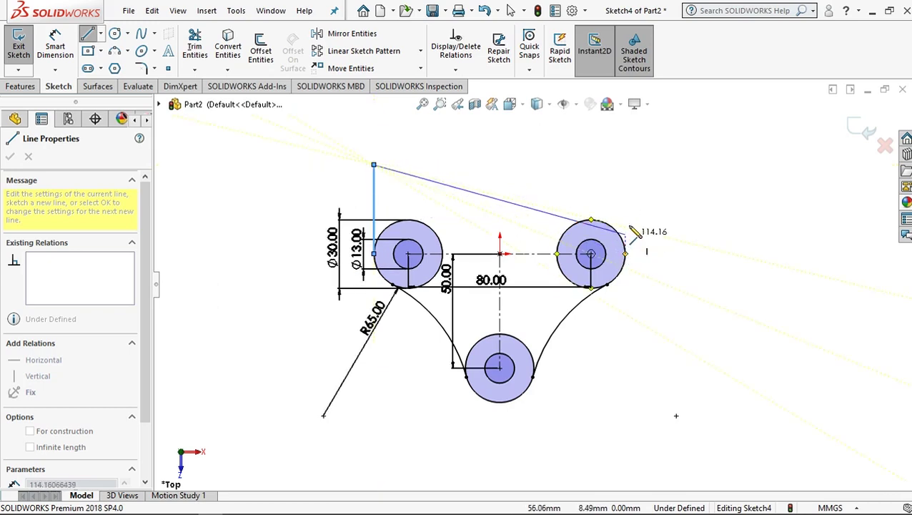
click(625, 165)
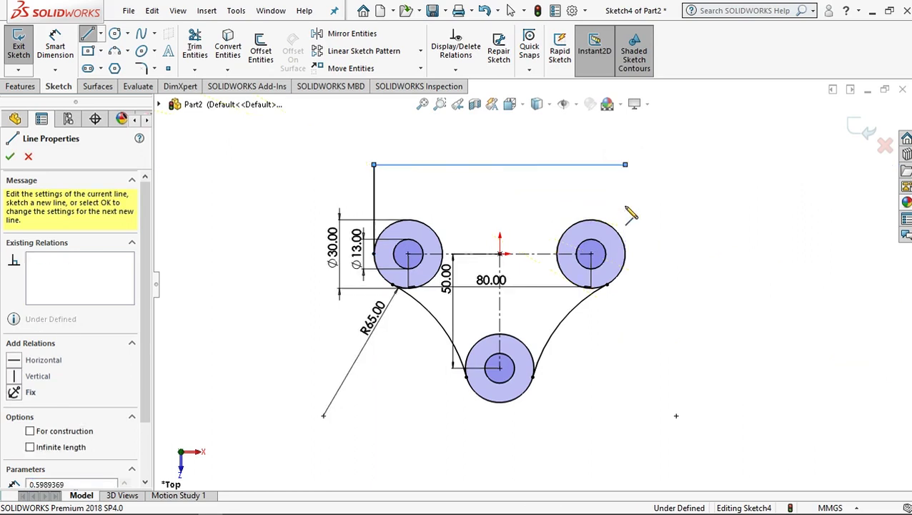
click(625, 254)
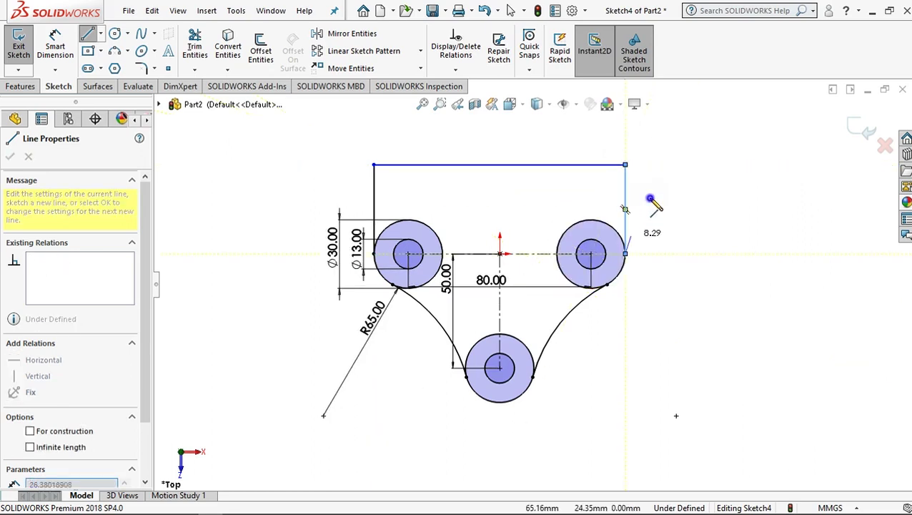
key(Escape)
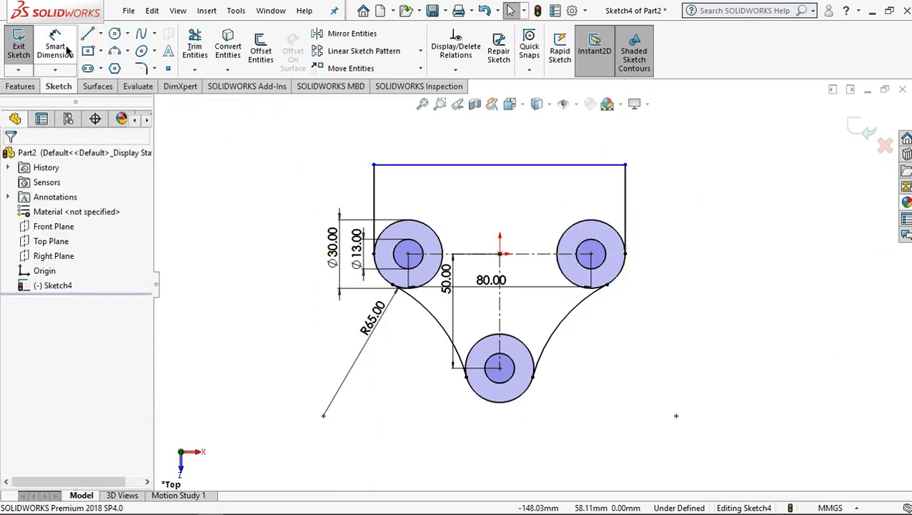
Dimension the outline's left vertical line to 22 mm
click(55, 46)
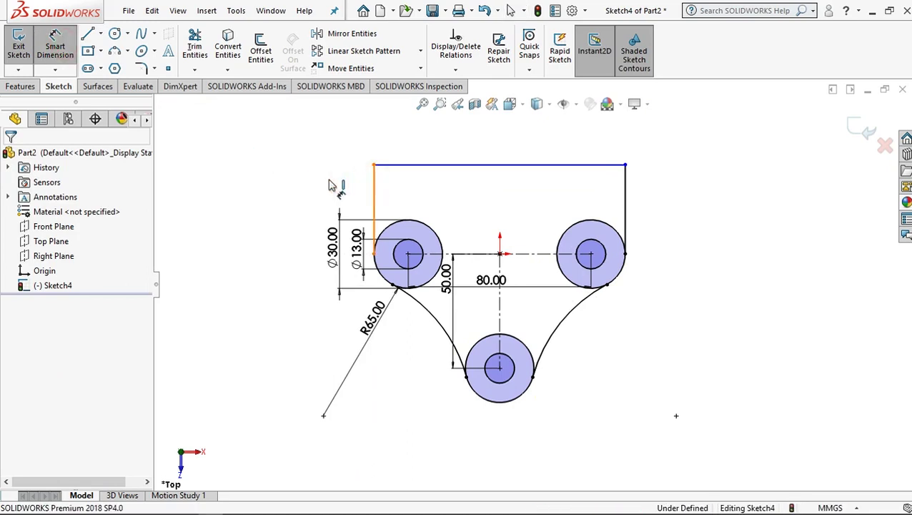
click(374, 191)
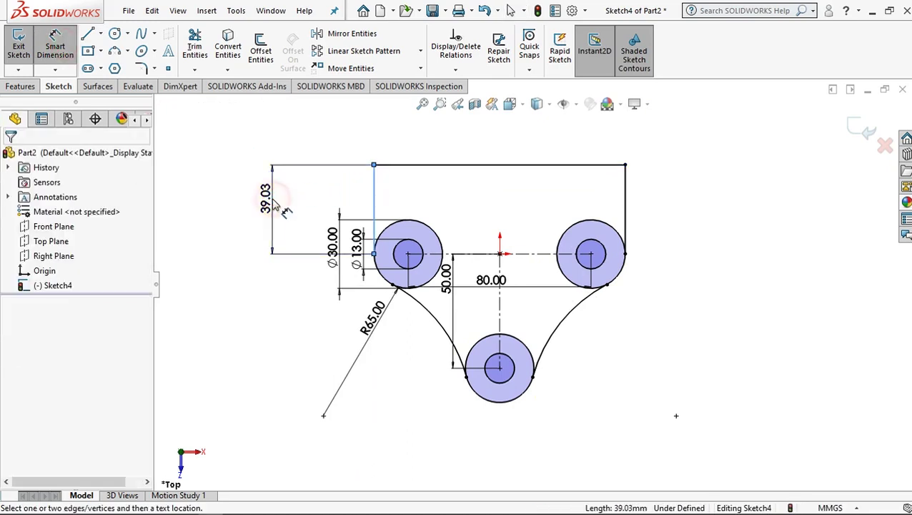
click(276, 203)
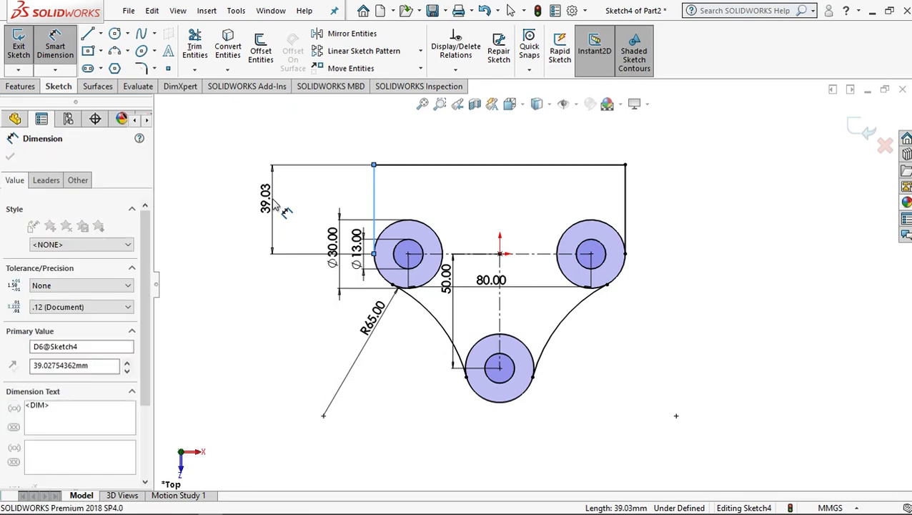
text(22)
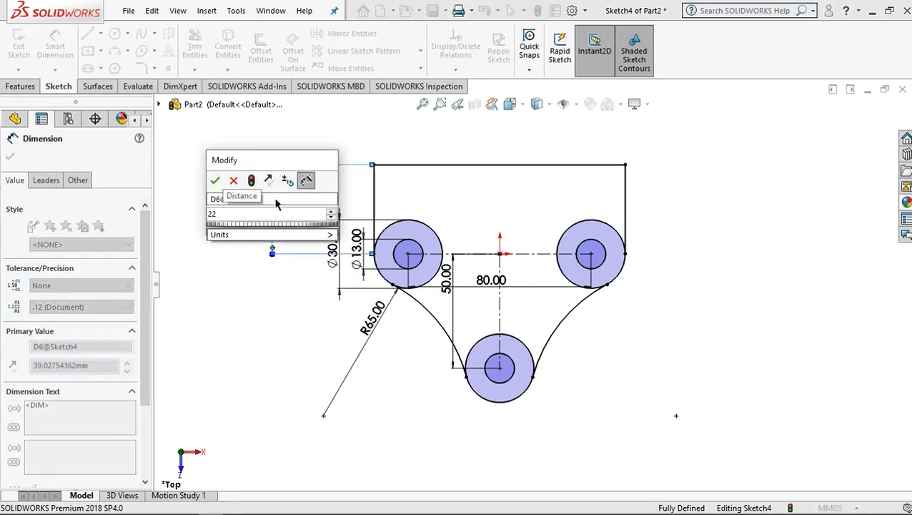
click(215, 180)
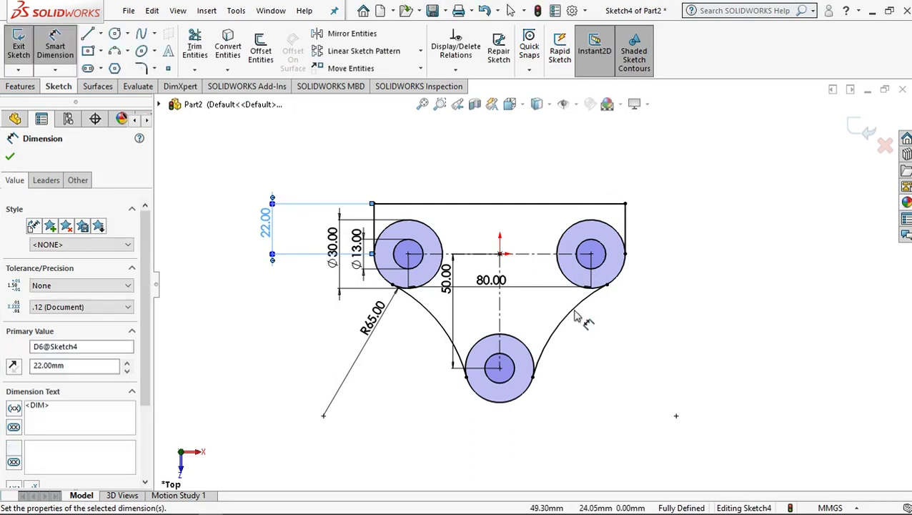
scroll(578, 318, down, 2)
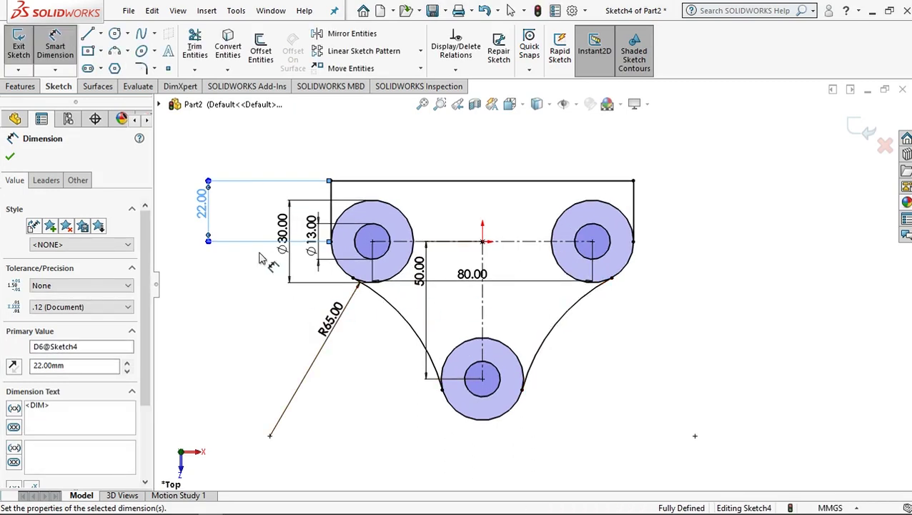
click(202, 52)
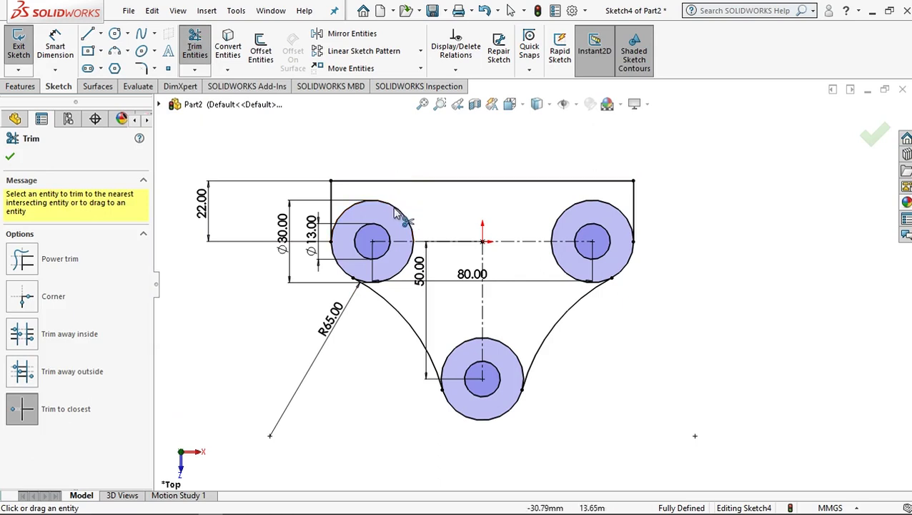
Trim the tops and inner arcs of the left and right circles and the bottom circle's upper arcs
click(354, 204)
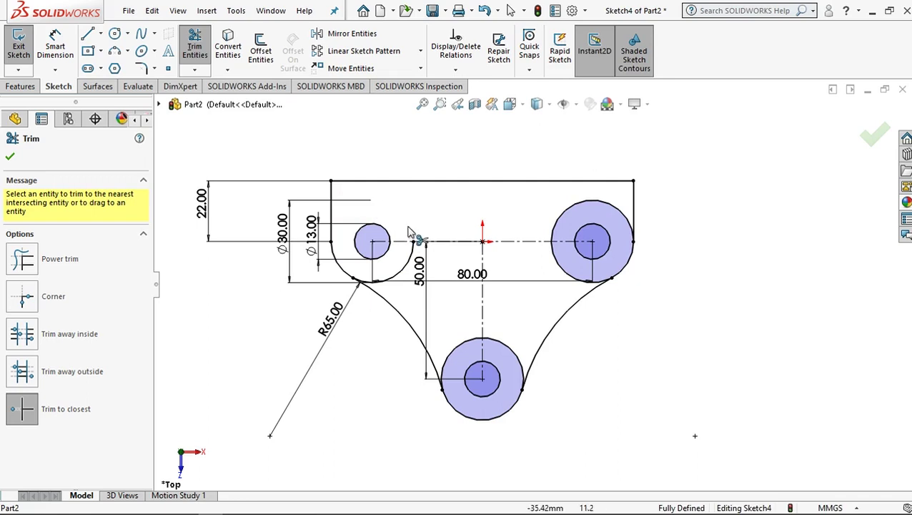
click(405, 269)
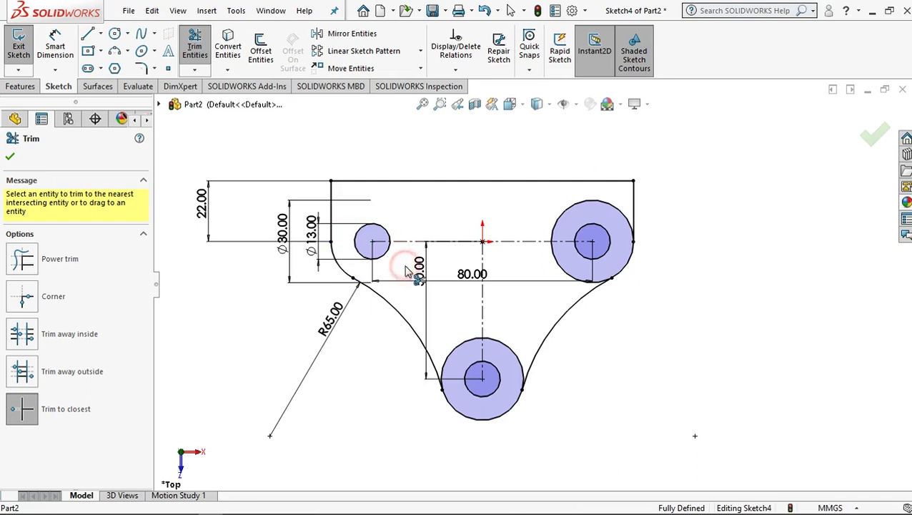
click(570, 209)
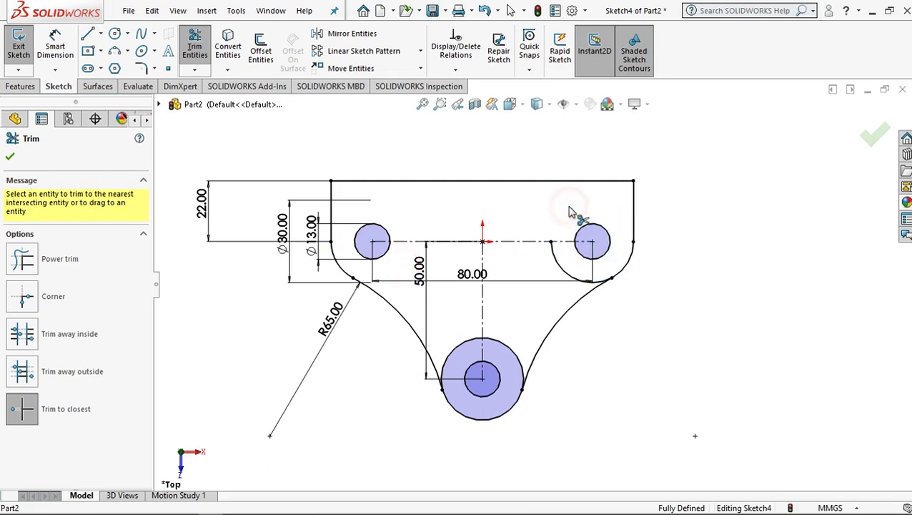
click(564, 276)
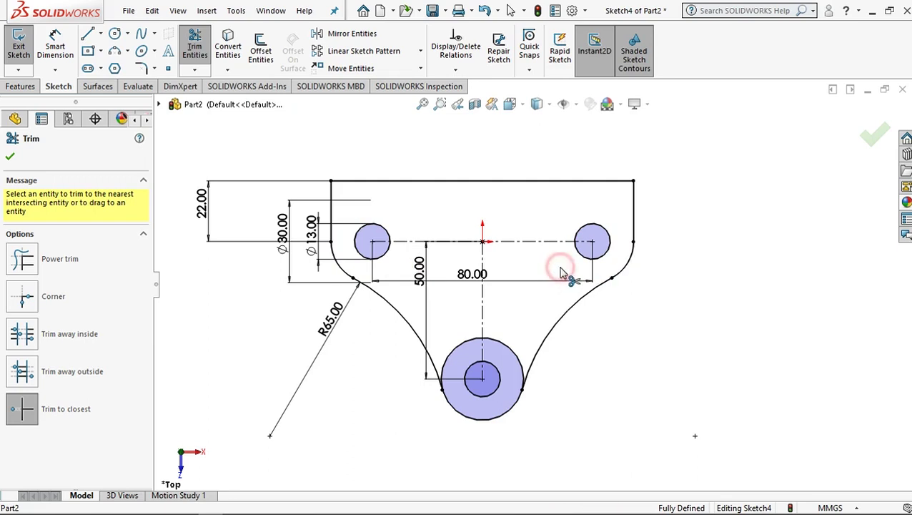
click(509, 348)
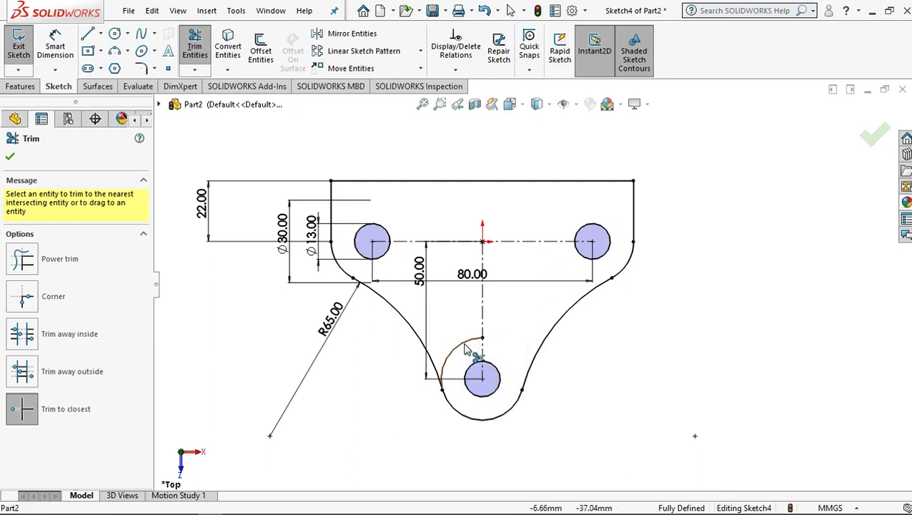
click(464, 348)
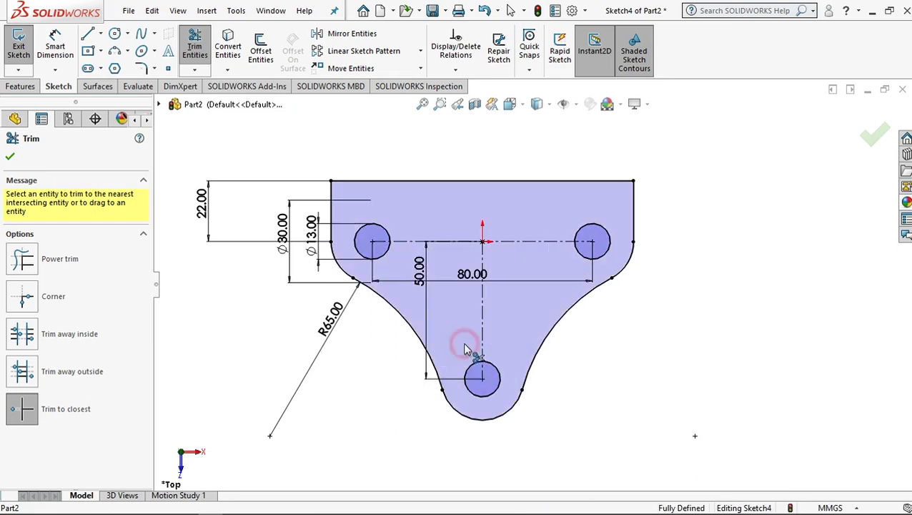
click(9, 159)
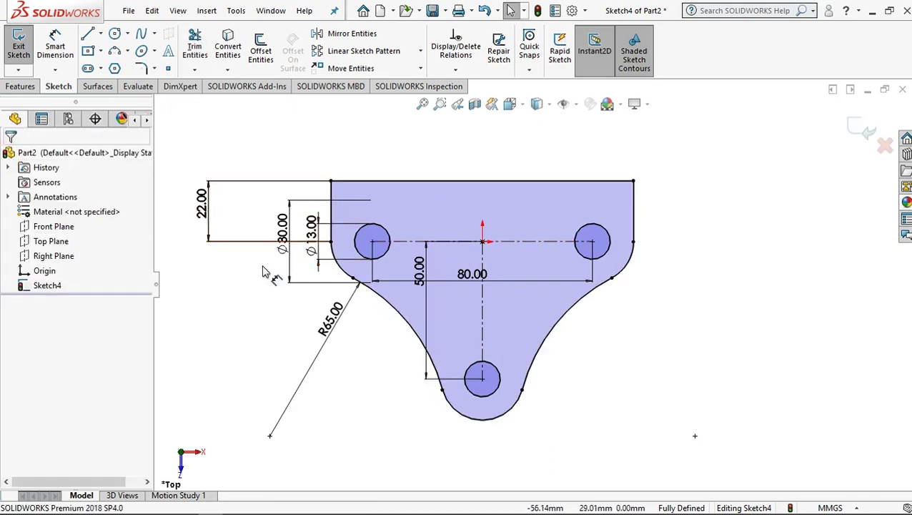
Extrude the closed bracket sketch 10 mm thick into a solid plate with three holes
click(20, 86)
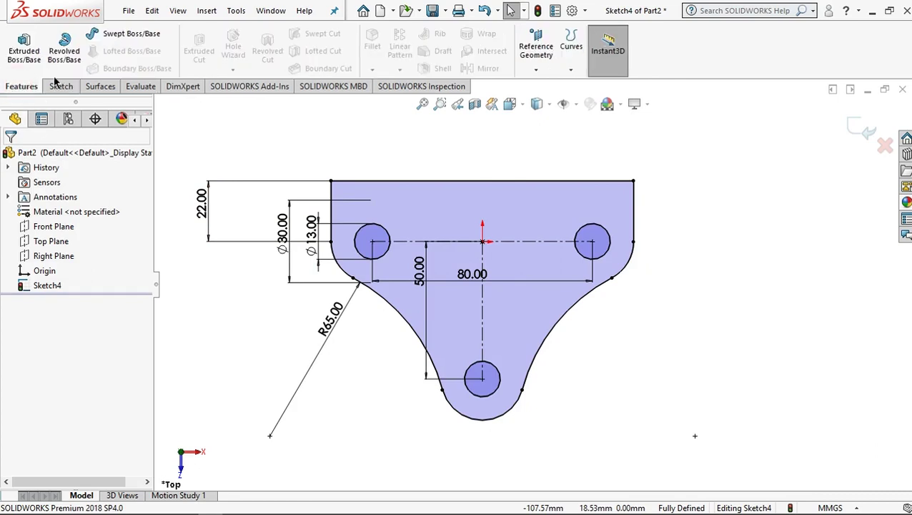
click(24, 49)
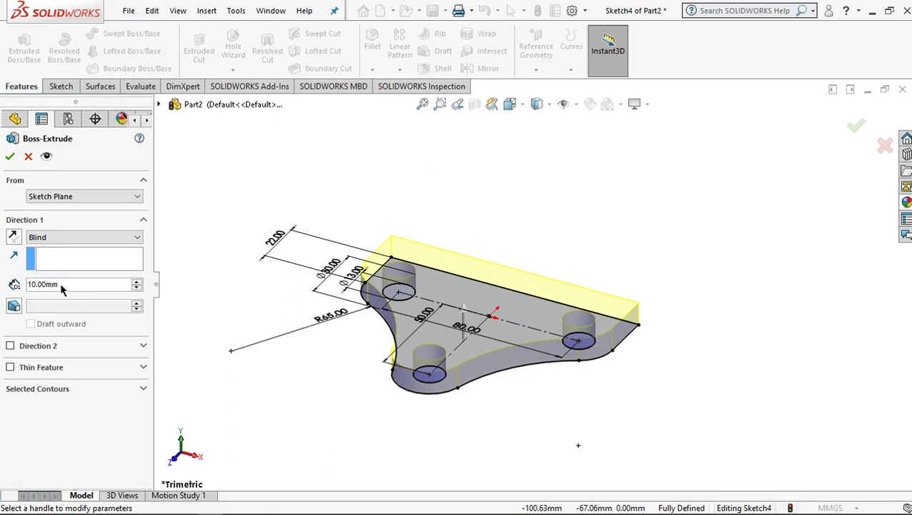
click(10, 156)
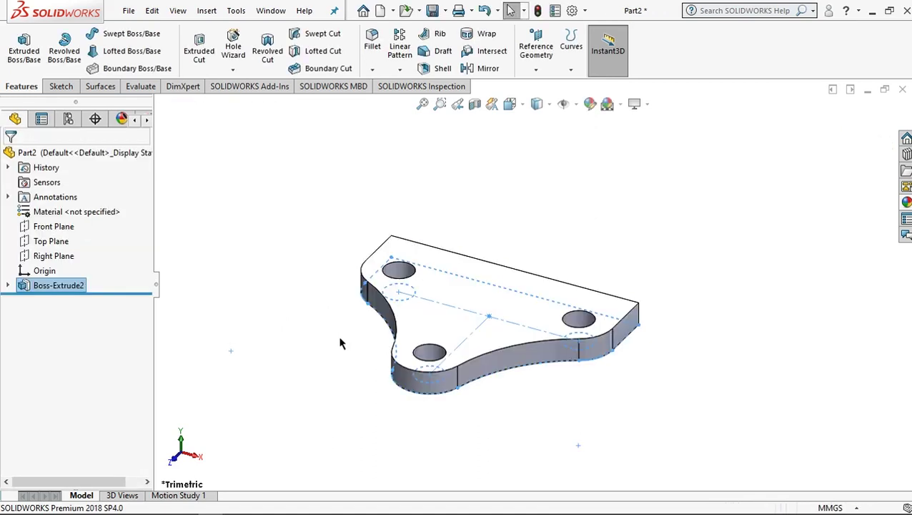
click(311, 318)
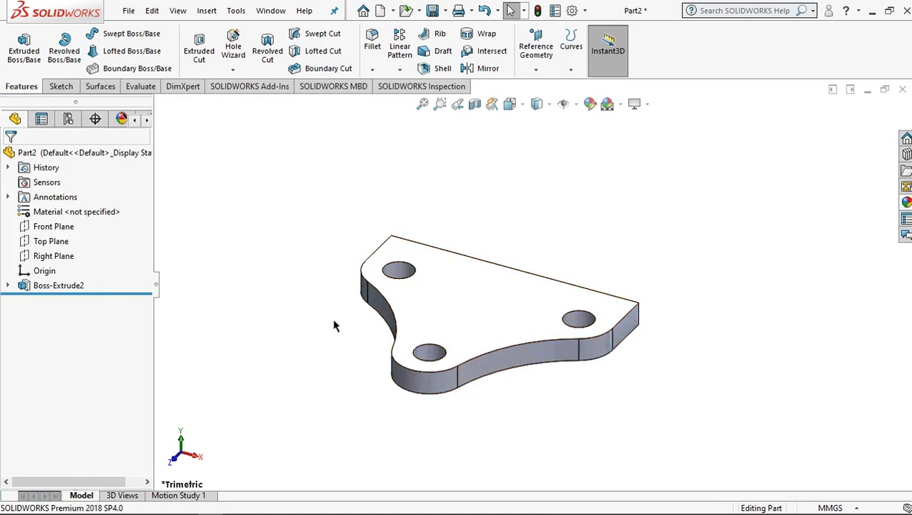
Apply a 3 mm fillet to the plate's top outline edge
click(372, 46)
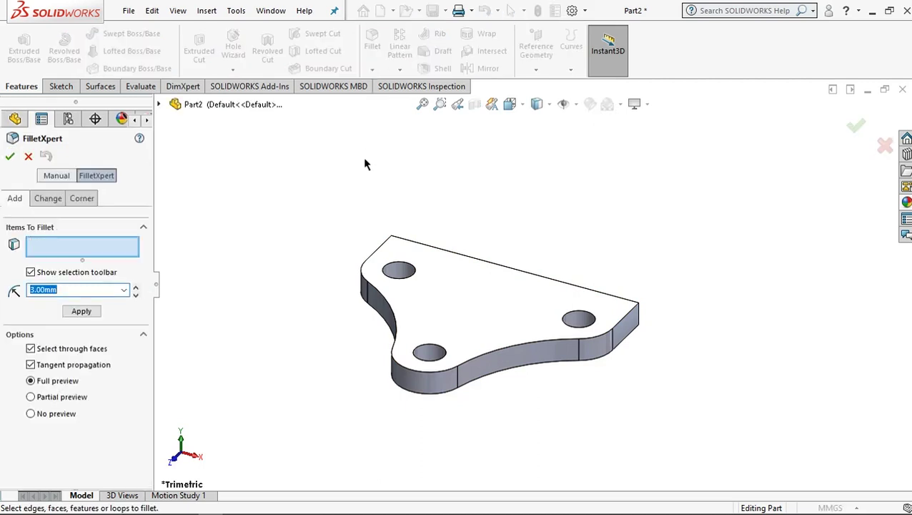
click(381, 251)
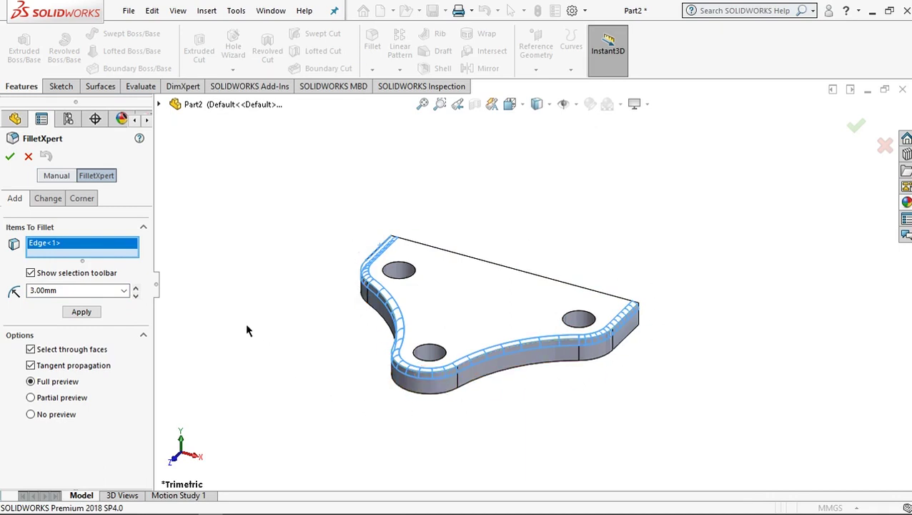
click(10, 157)
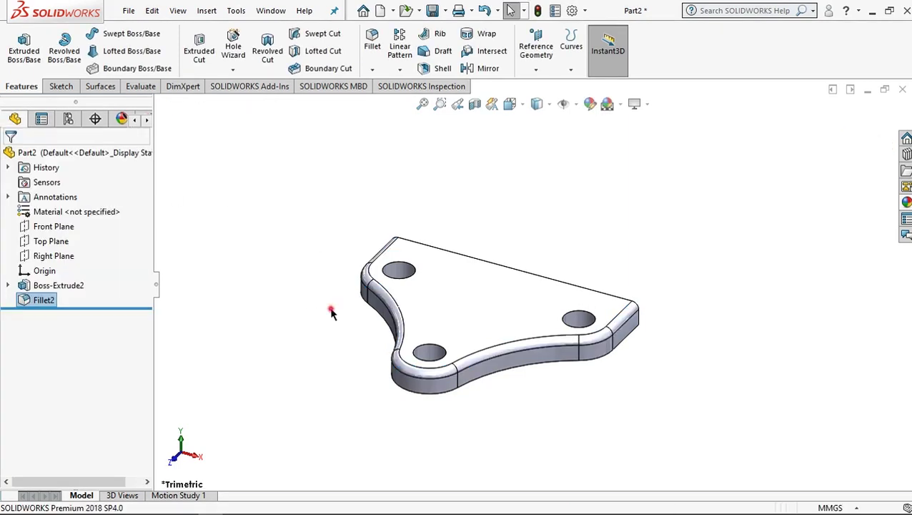
Orbit the plate and set the view normal to its long side face
middle_drag(576, 306, 499, 322)
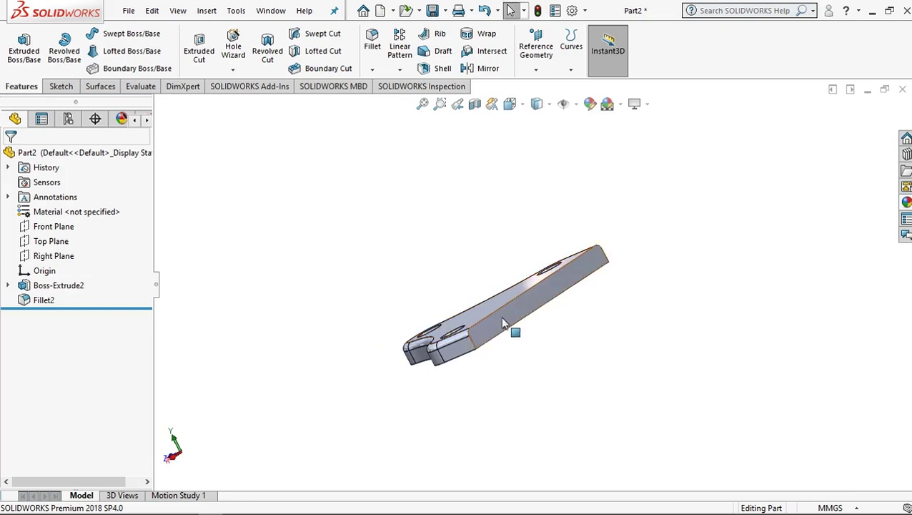
scroll(502, 317, down, 3)
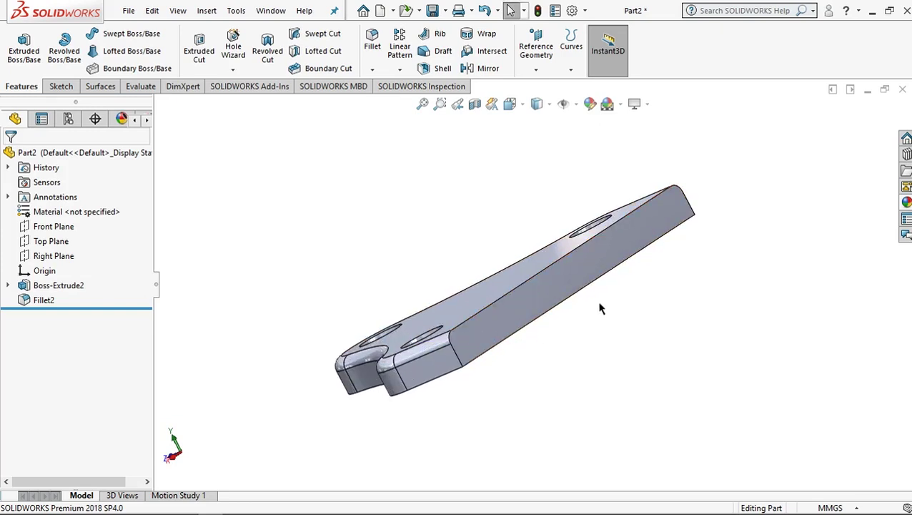
click(538, 306)
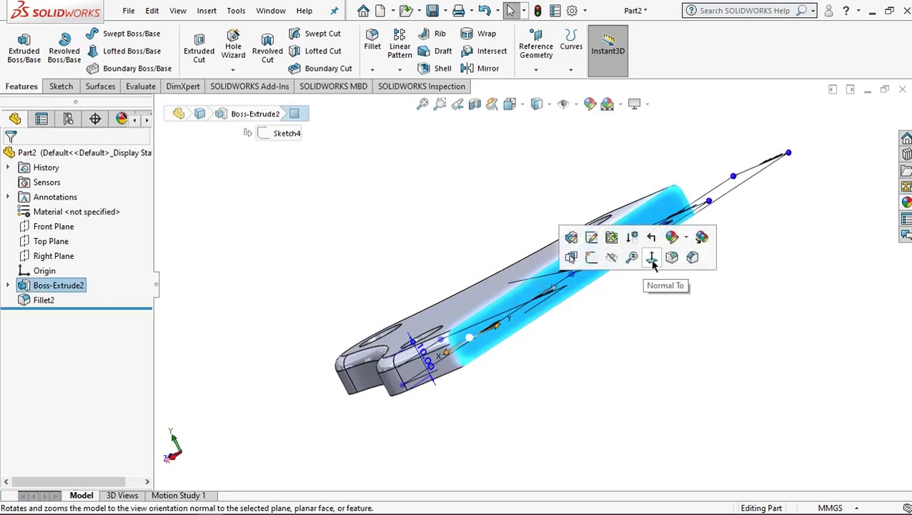
click(652, 259)
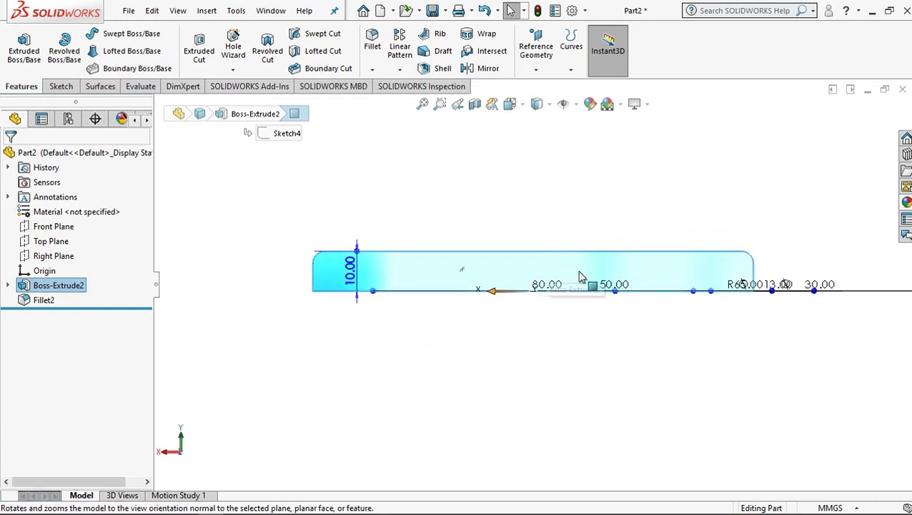
right_click(580, 274)
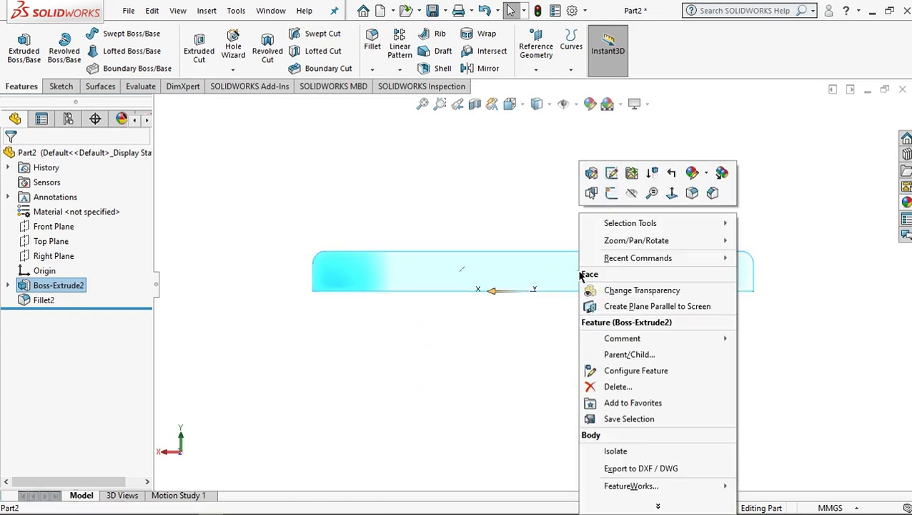
click(671, 193)
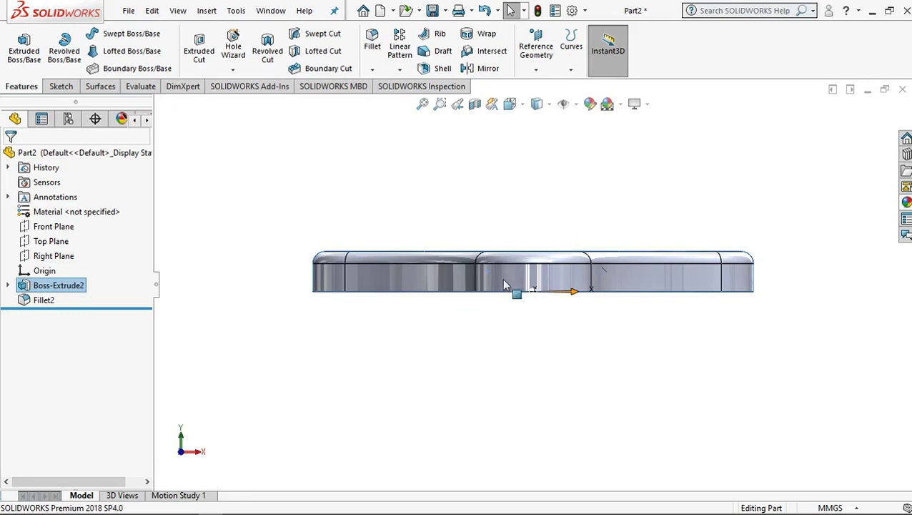
scroll(535, 306, down, 2)
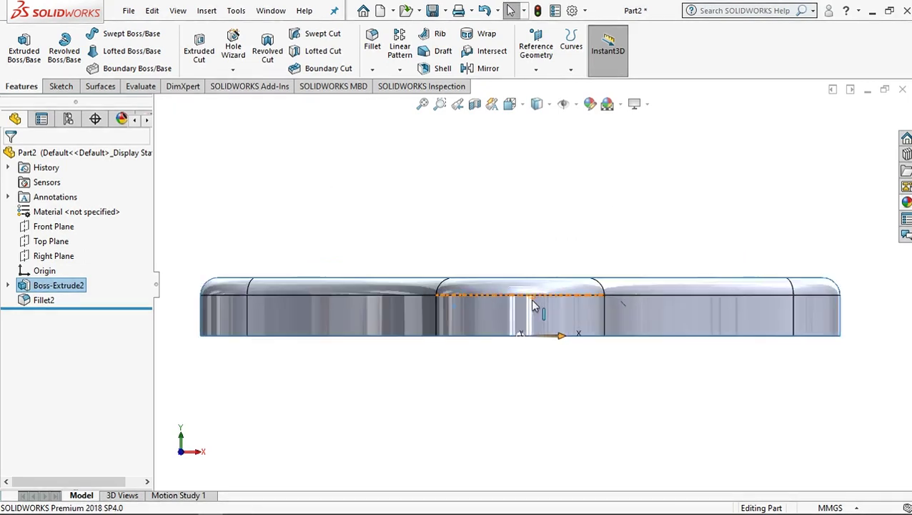
click(60, 86)
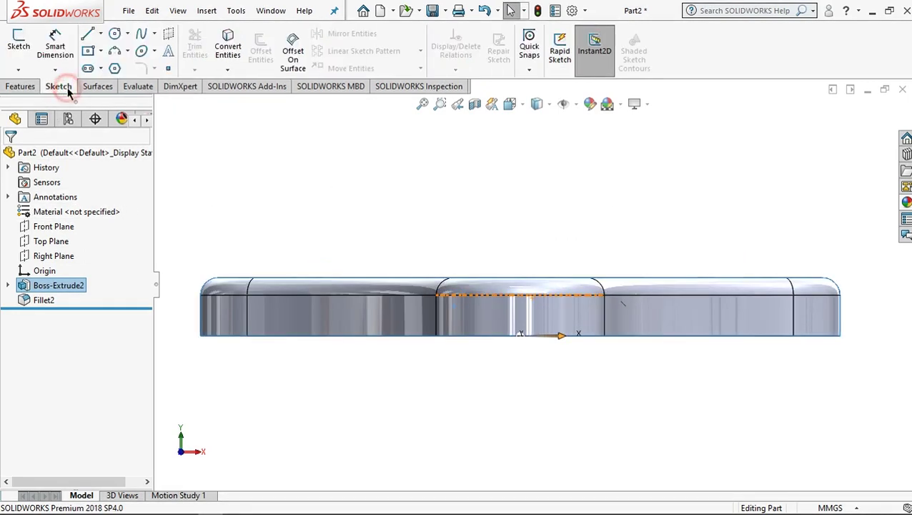
Draw a vertical construction line rising from the plate's top edge
click(90, 35)
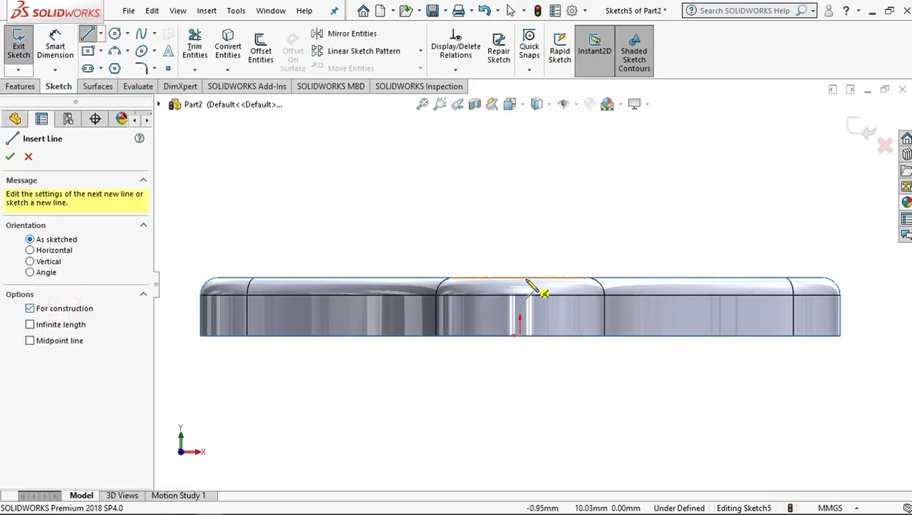
click(520, 277)
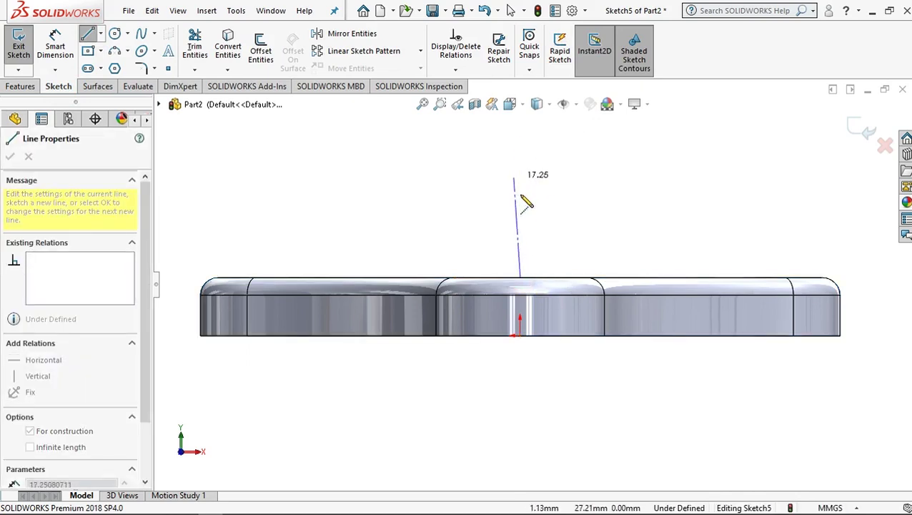
click(520, 203)
key(Escape)
ctrl+middle_drag(520, 203, 521, 244)
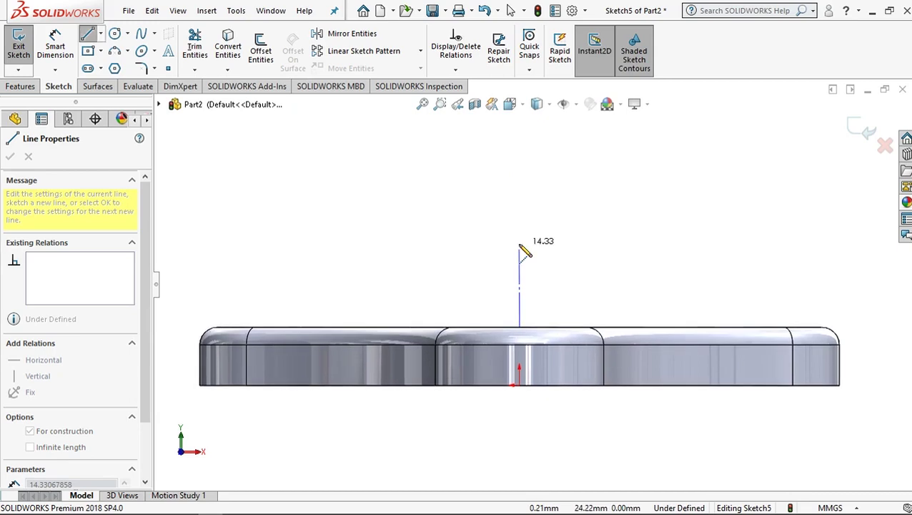
scroll(521, 245, up, 2)
drag(523, 247, 523, 124)
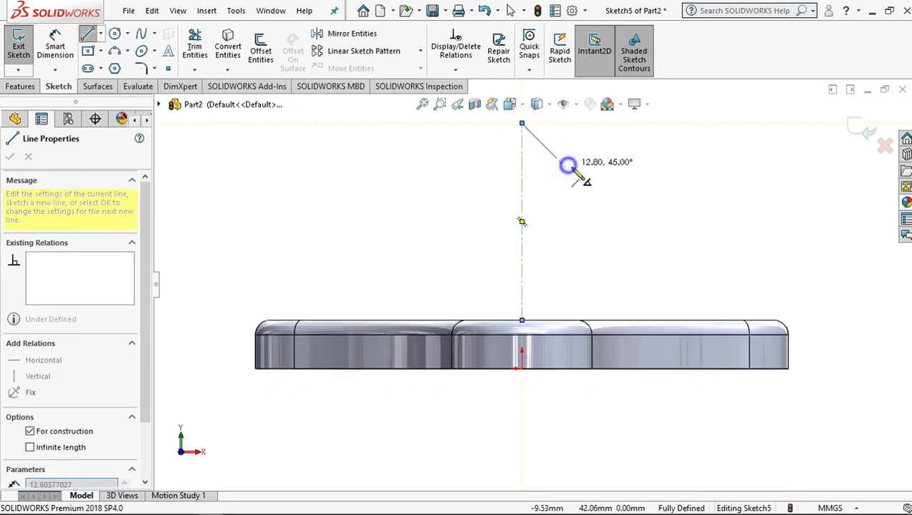
right_click(569, 166)
click(608, 179)
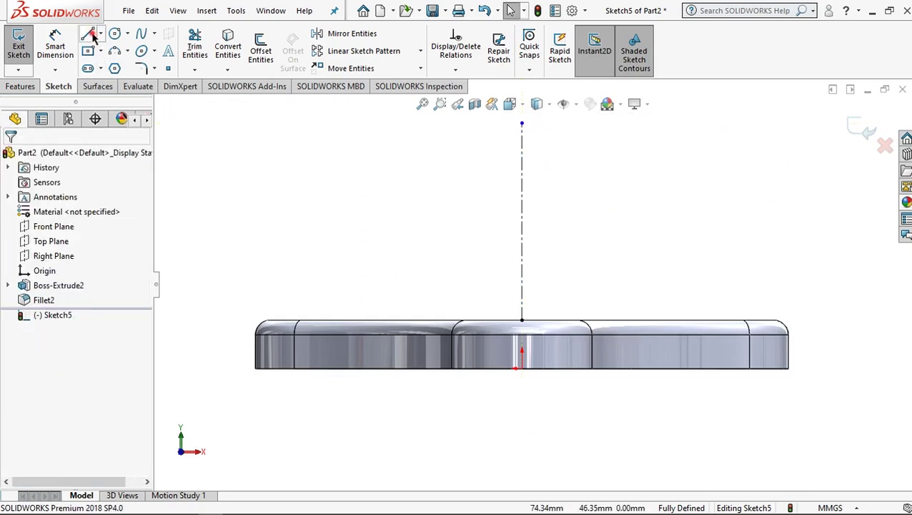
Draw a horizontal construction line crossing the vertical centreline
key(l)
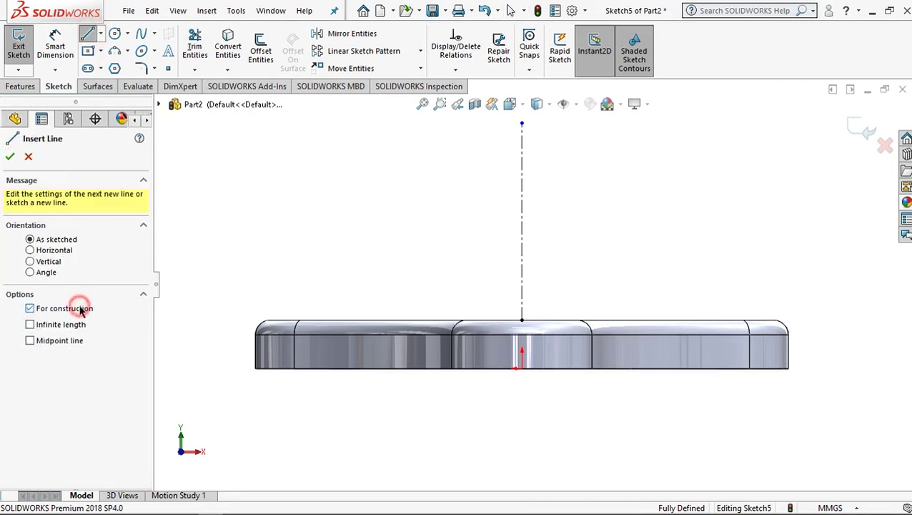
click(469, 202)
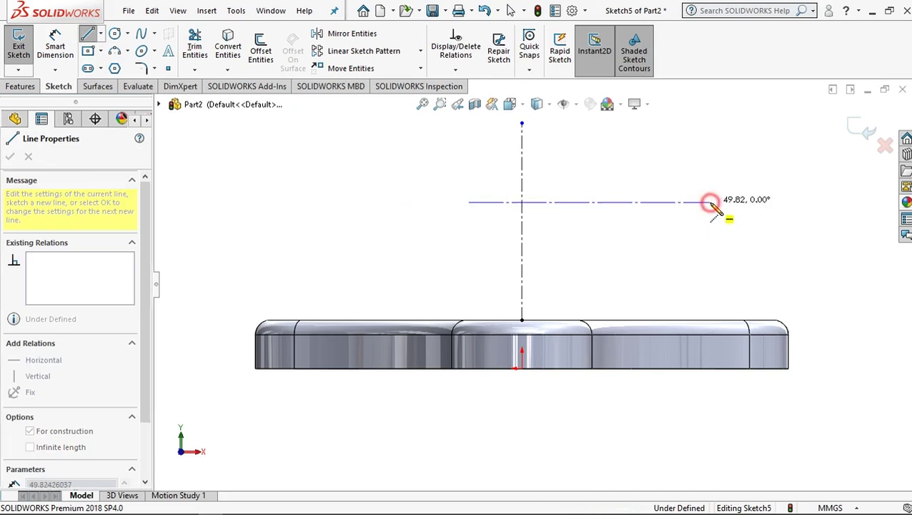
click(711, 202)
right_click(751, 223)
click(765, 229)
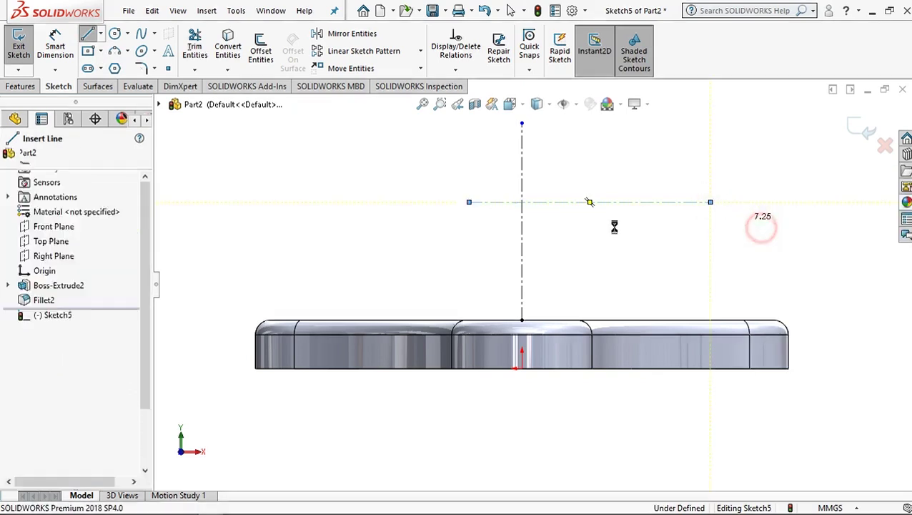
Dimension the horizontal centreline 20 mm above the plate's top edge
click(55, 44)
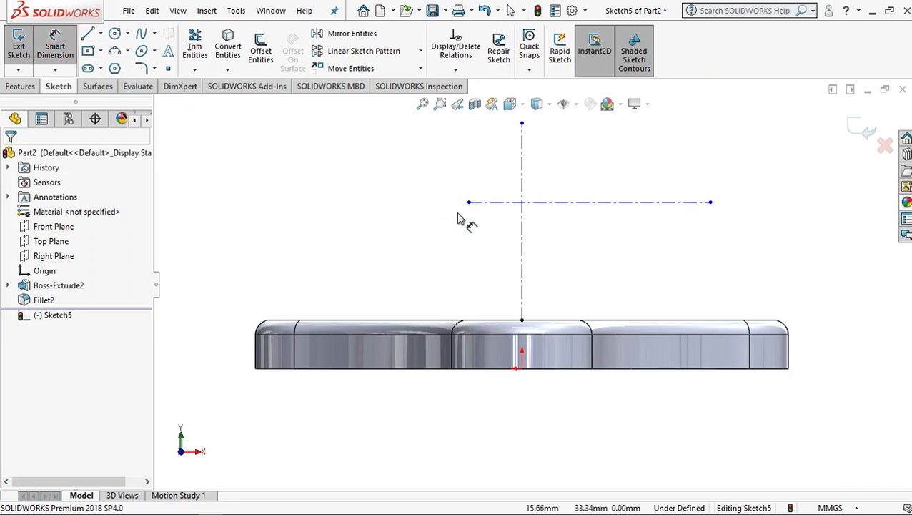
click(500, 205)
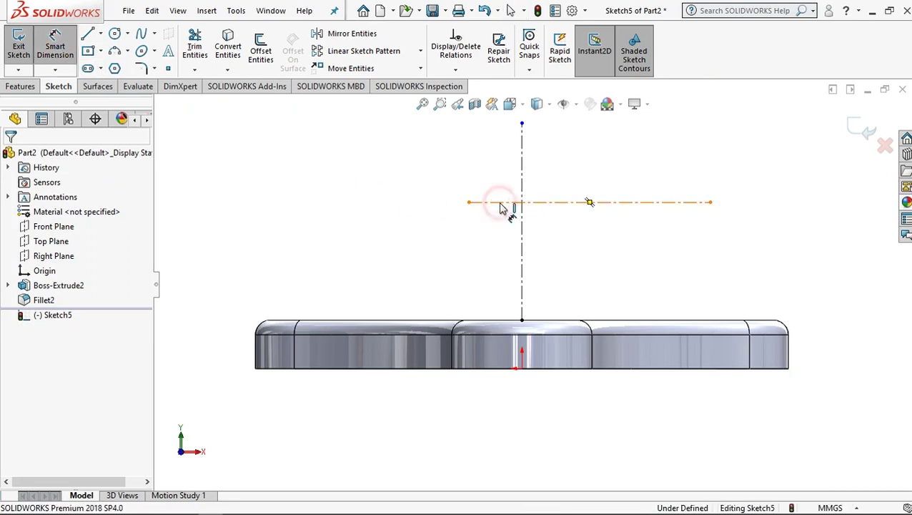
click(492, 318)
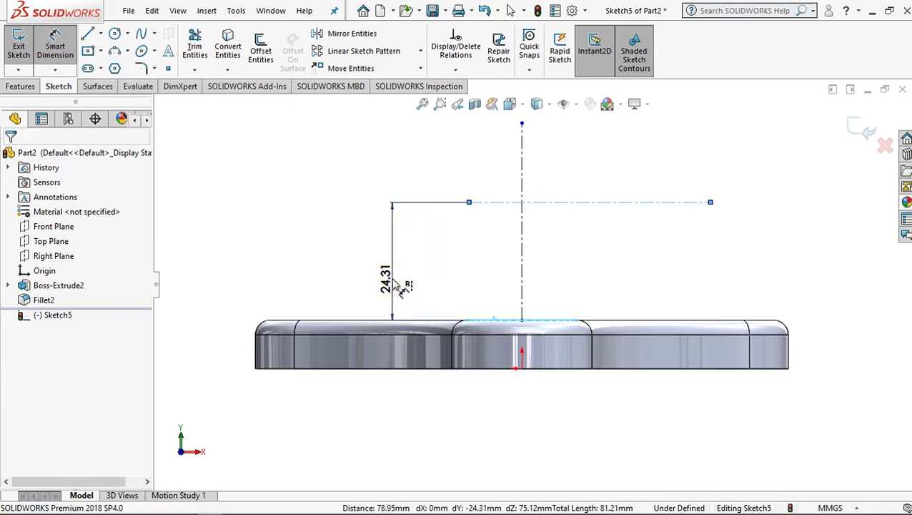
click(397, 286)
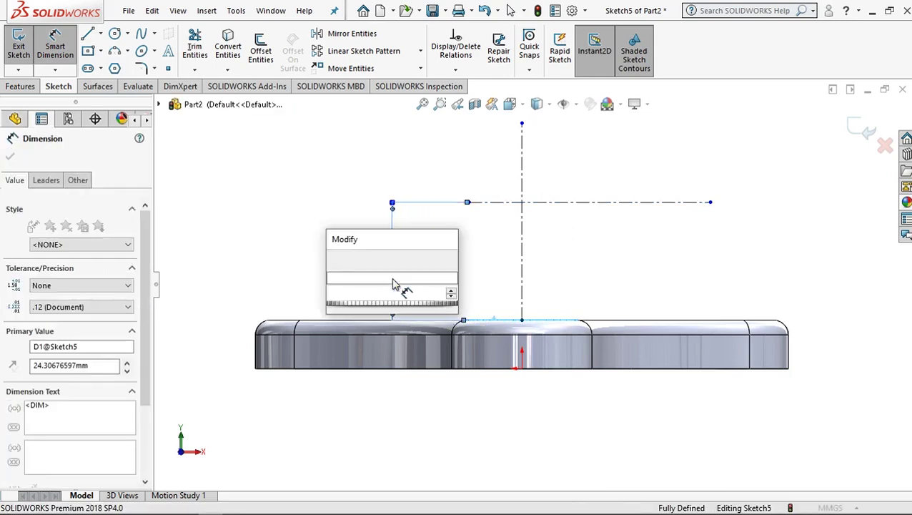
text(20)
click(353, 259)
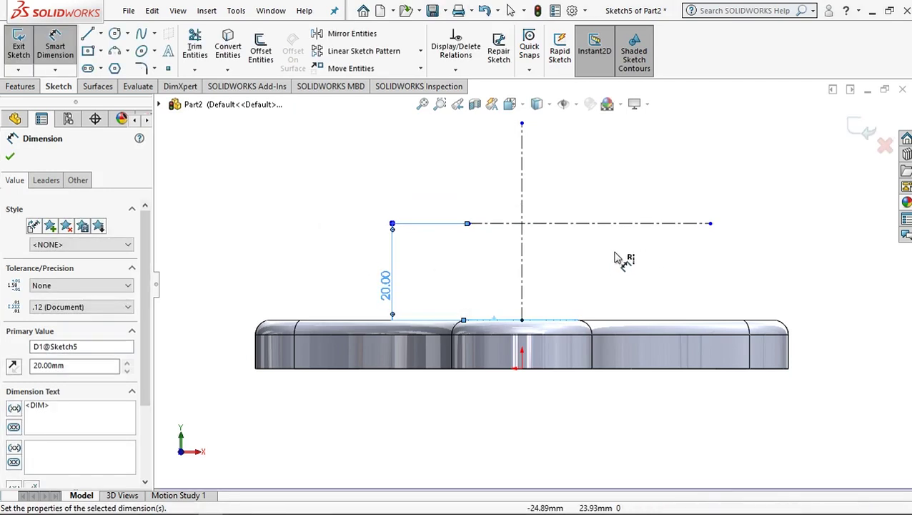
scroll(618, 267, up, 3)
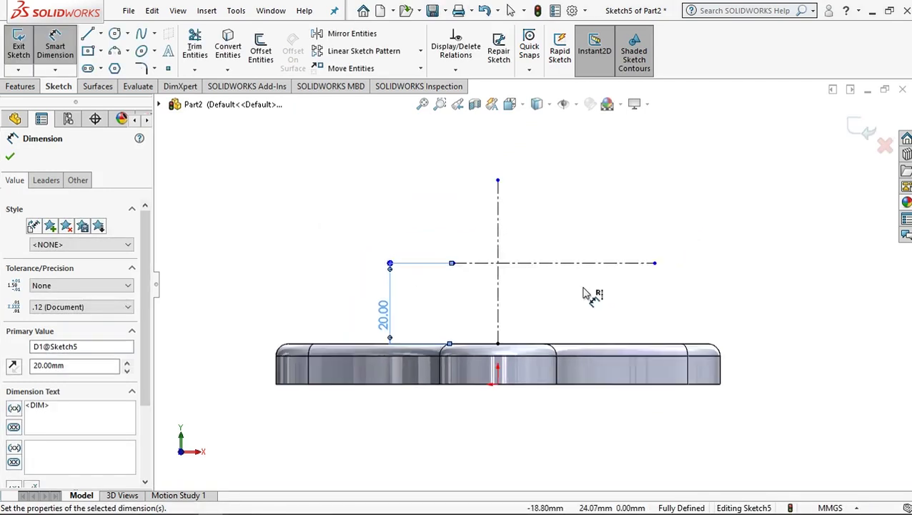
scroll(578, 270, down, 1)
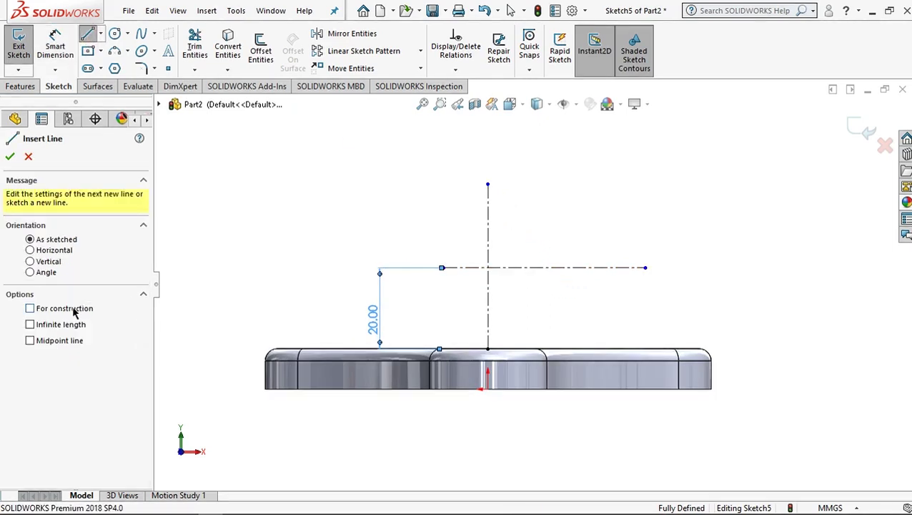
Draw a slanted construction line rising from the horizontal centreline
click(526, 268)
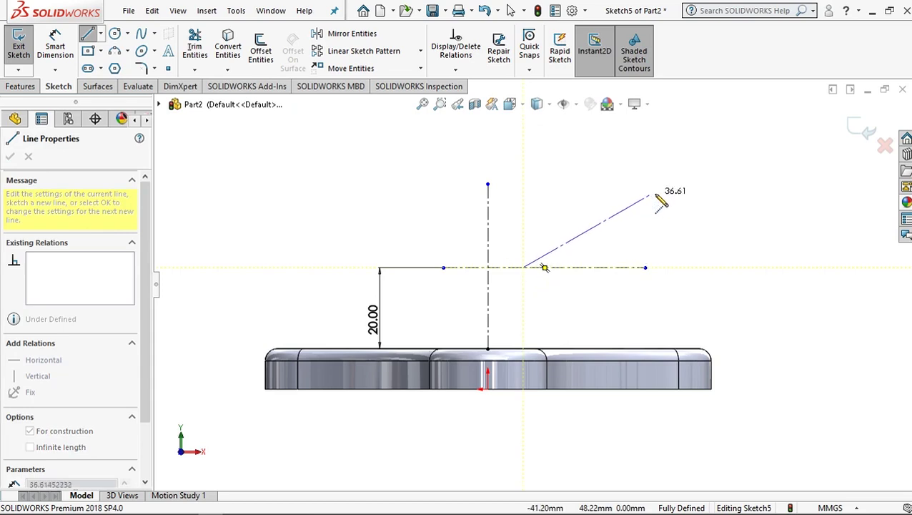
click(656, 193)
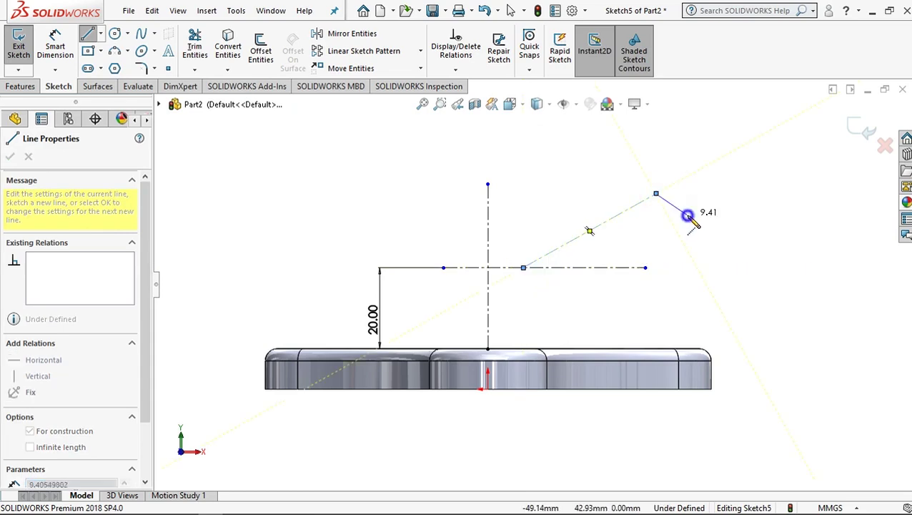
right_click(698, 223)
click(721, 226)
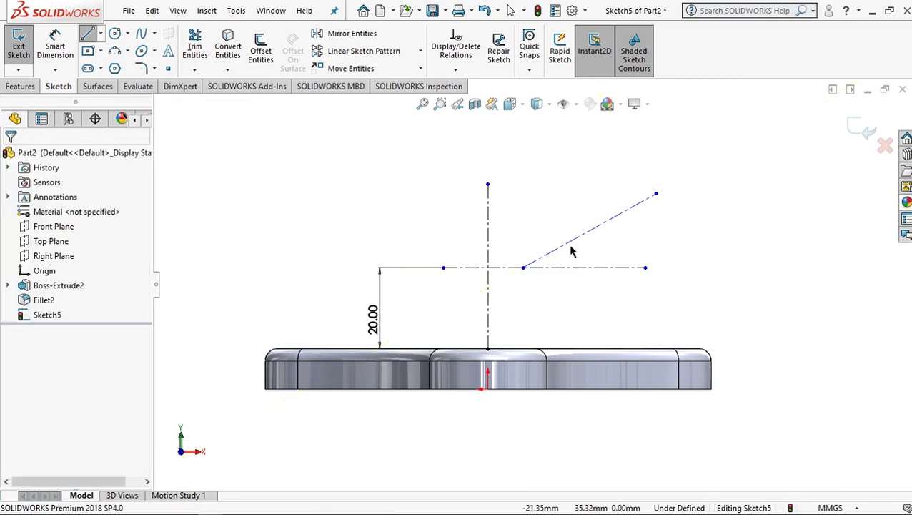
Dimension the slanted line at 30° to the horizontal centreline
click(55, 40)
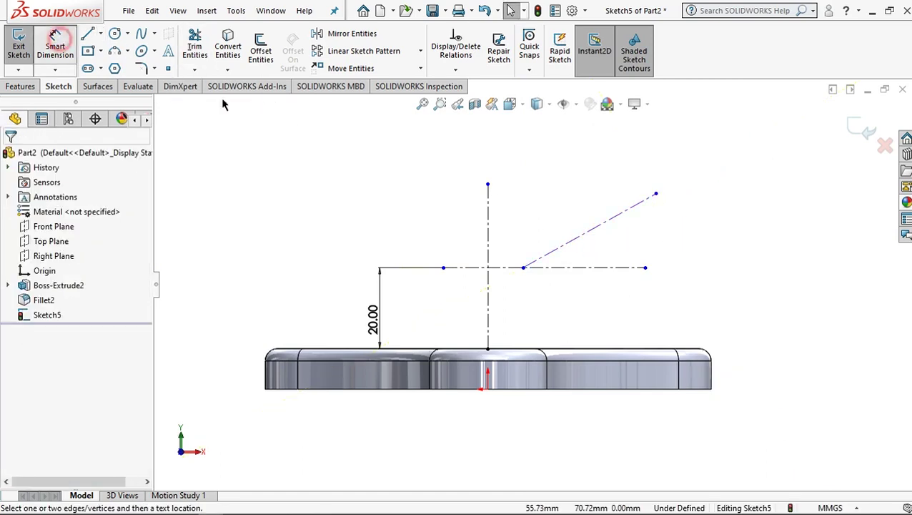
click(578, 241)
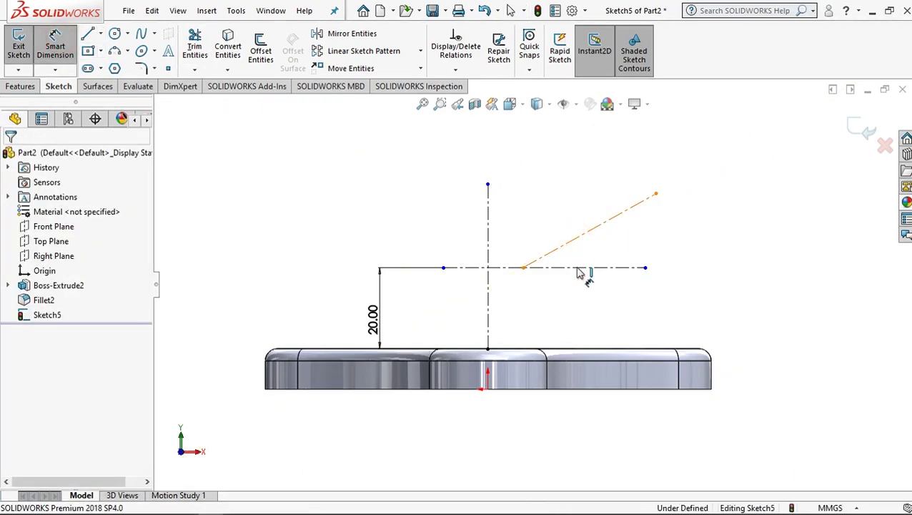
click(580, 268)
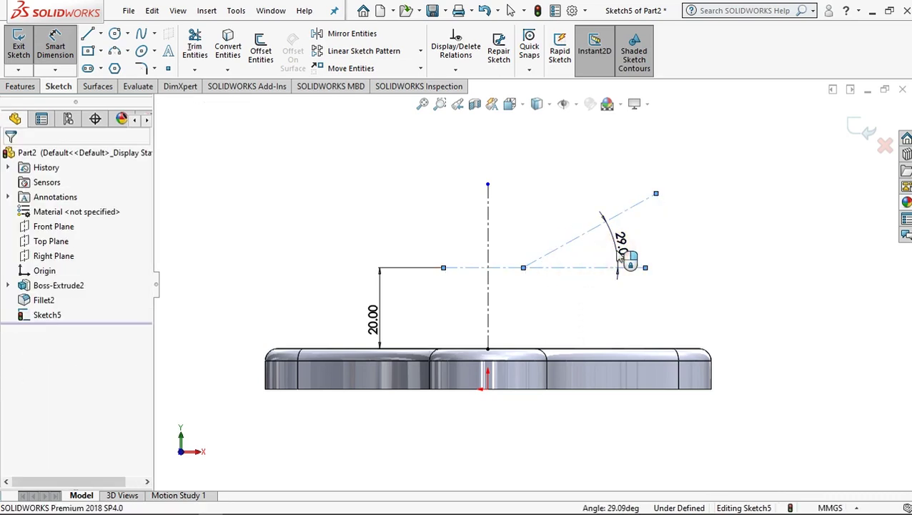
click(622, 255)
text(30)
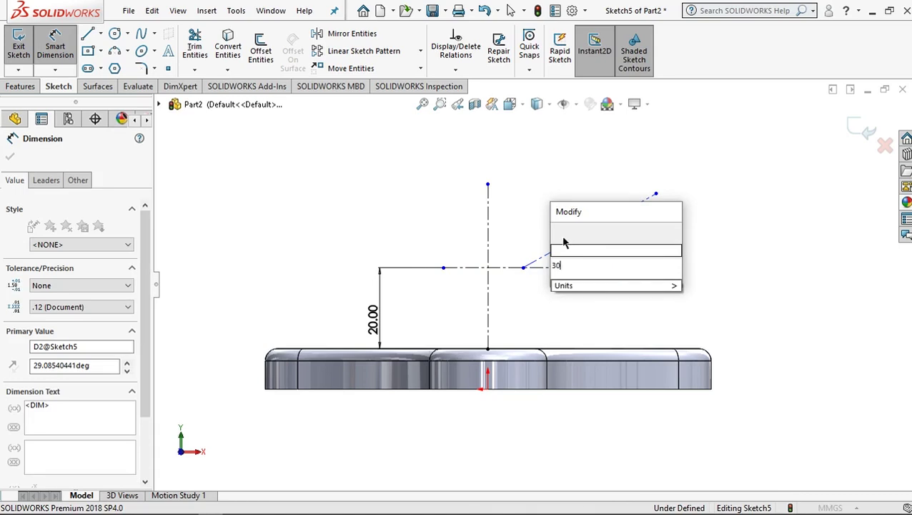
click(558, 234)
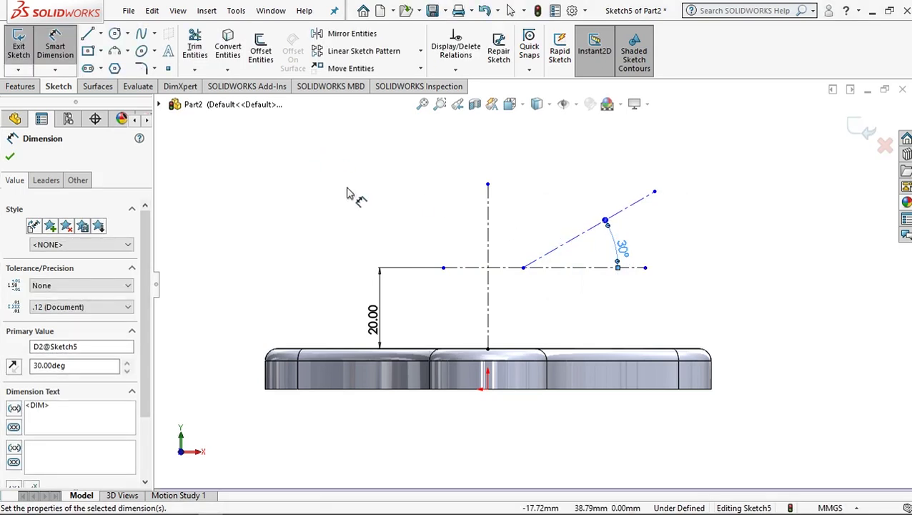
click(524, 268)
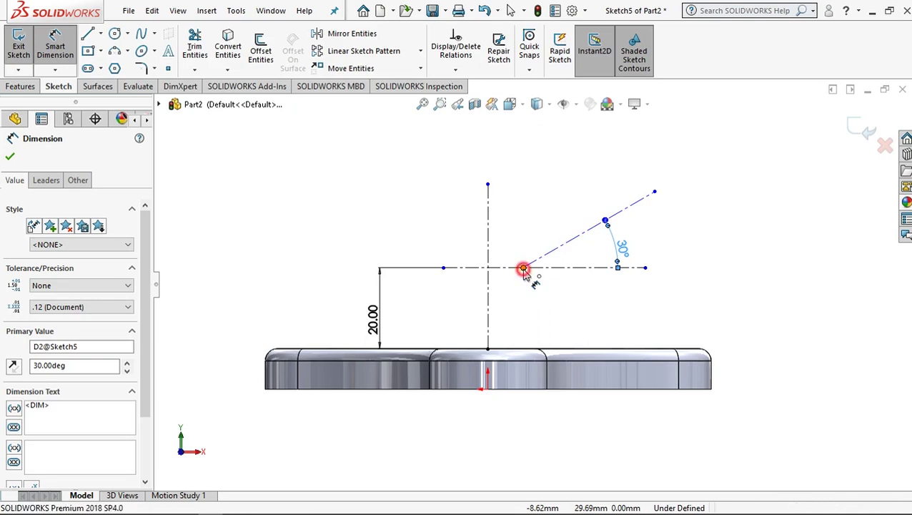
Place the slanted line's lower endpoint 10 mm from the vertical centreline
click(489, 255)
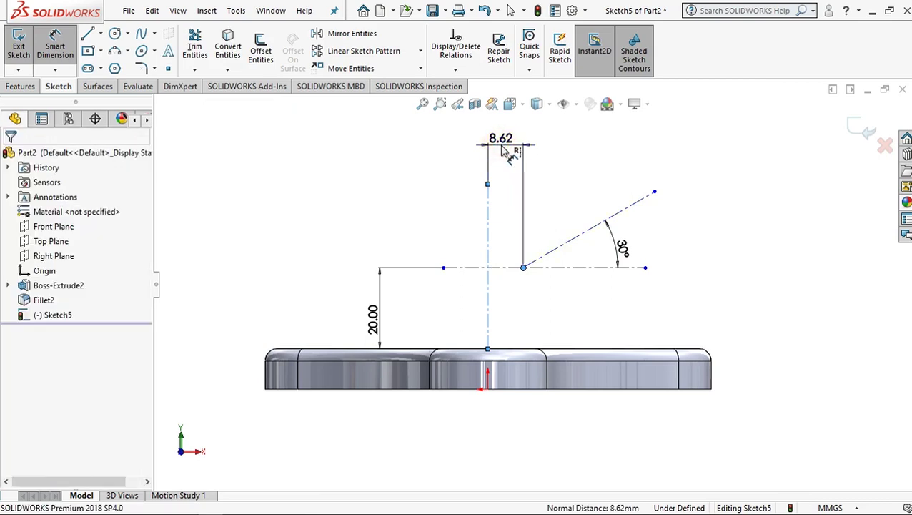
click(504, 148)
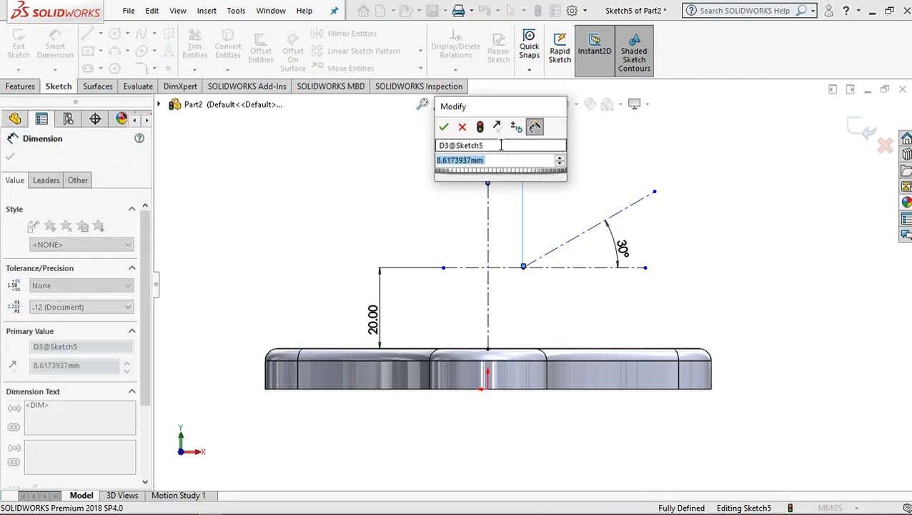
text(10)
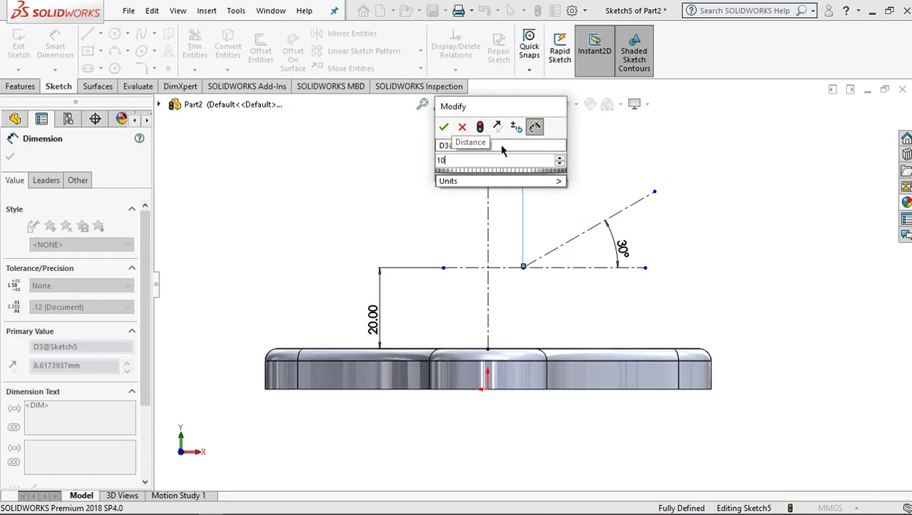
click(445, 126)
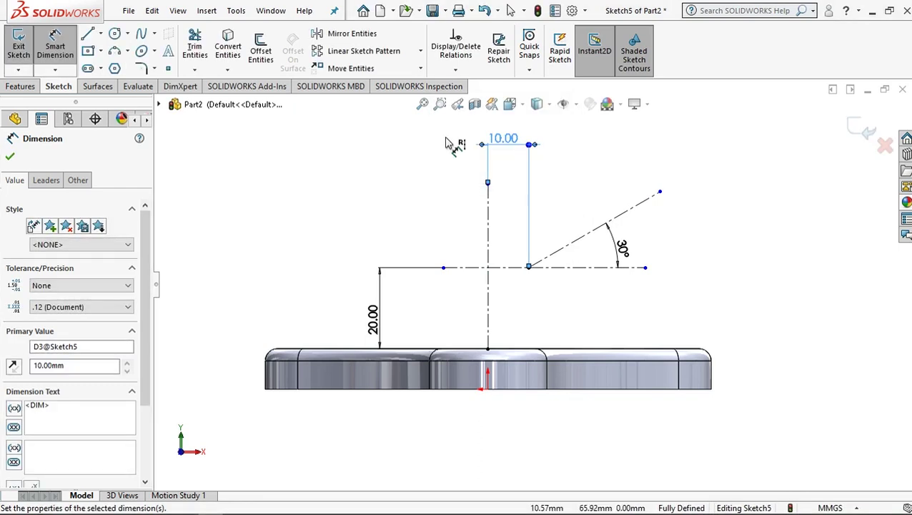
Set the slanted construction line's length to 50 mm
ctrl+middle_drag(580, 195, 554, 247)
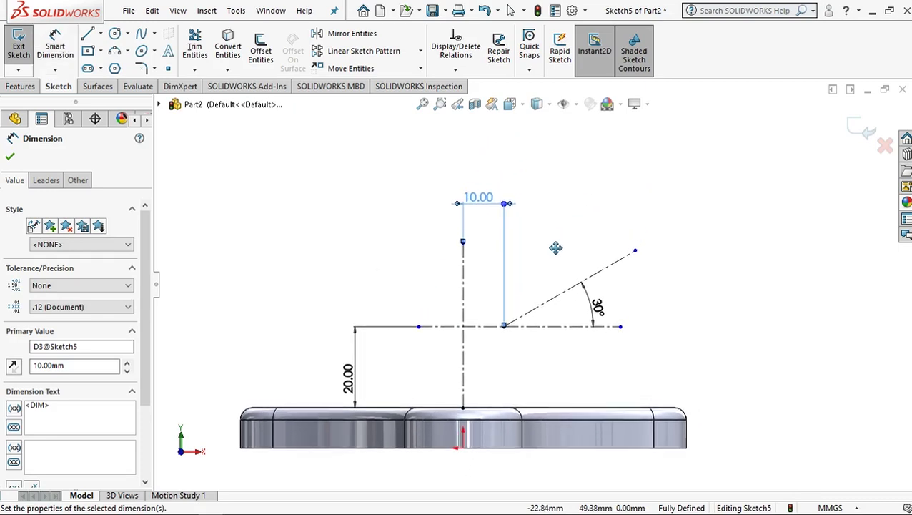
click(603, 276)
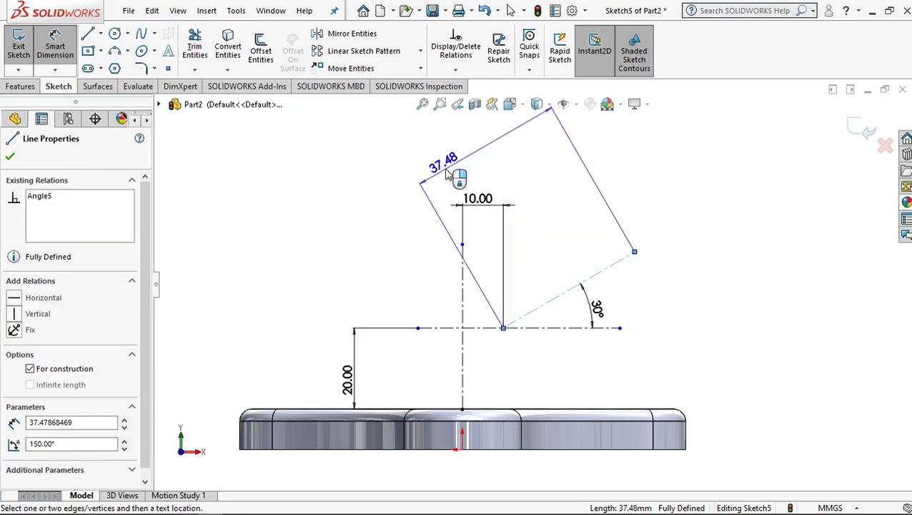
click(447, 174)
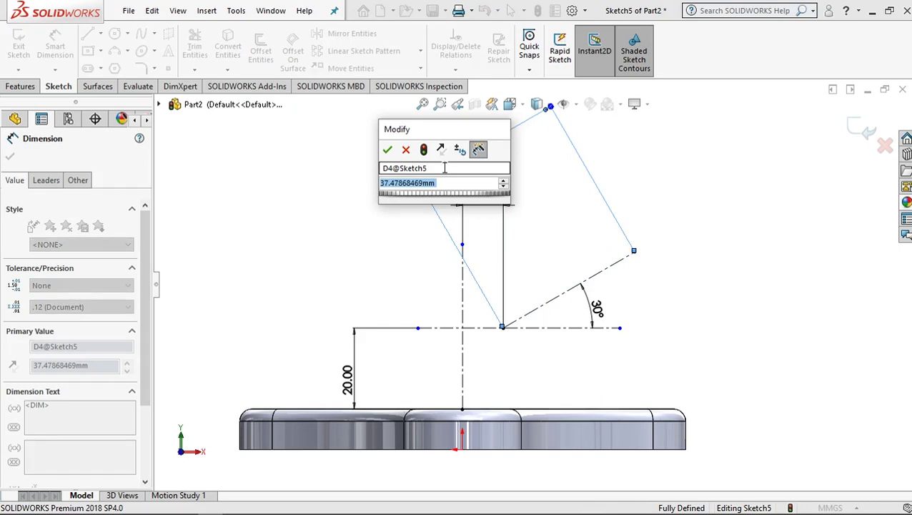
text(50)
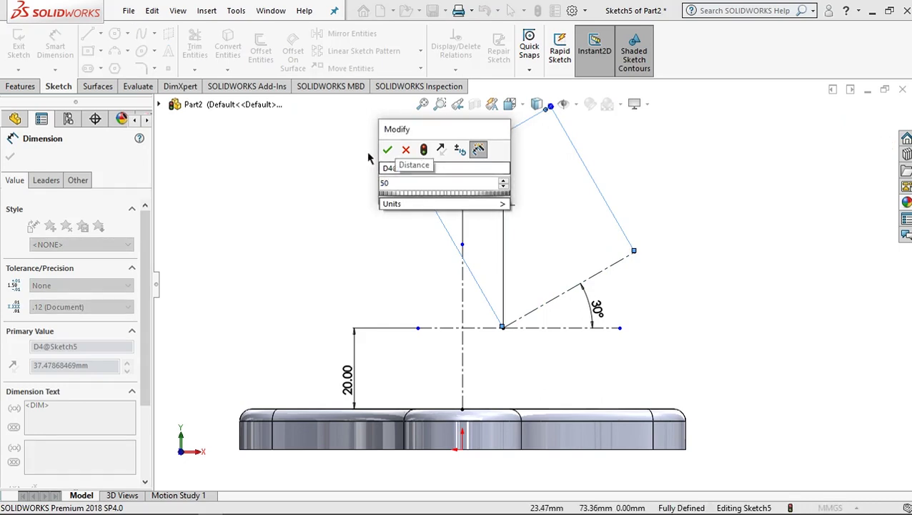
click(387, 149)
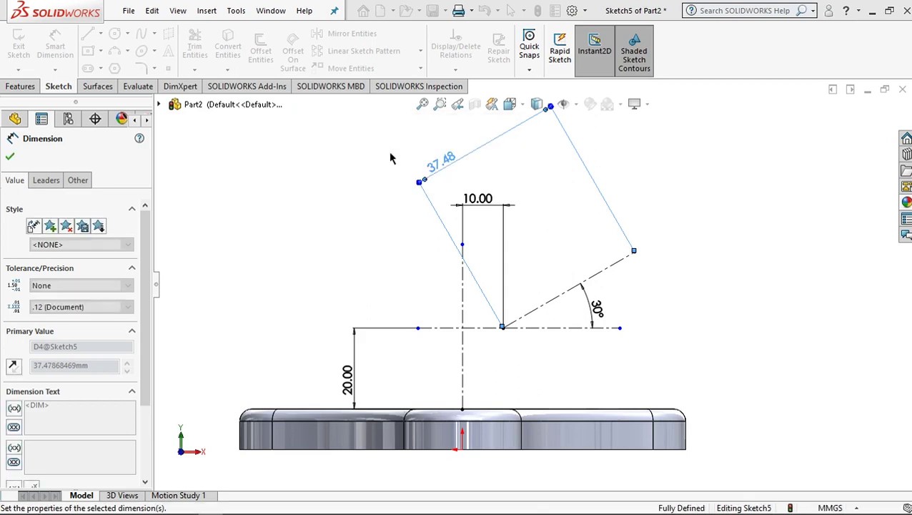
click(10, 159)
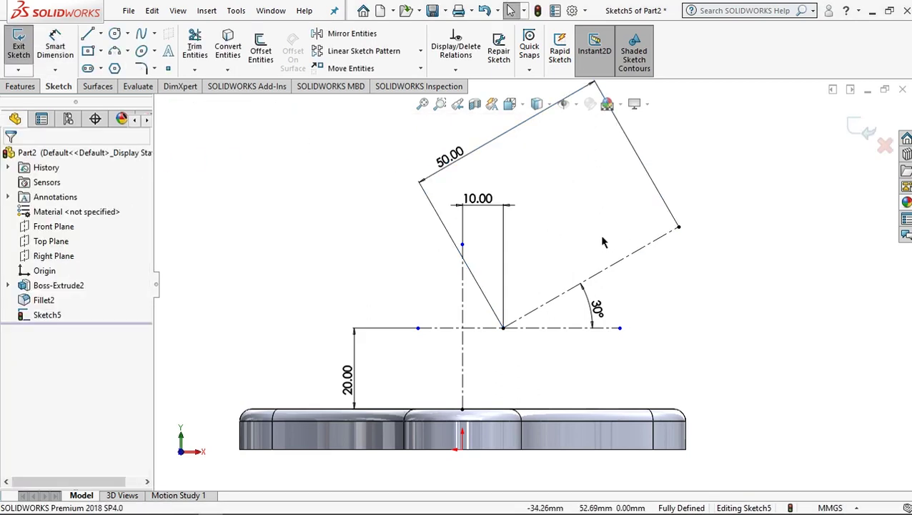
scroll(603, 242, up, 1)
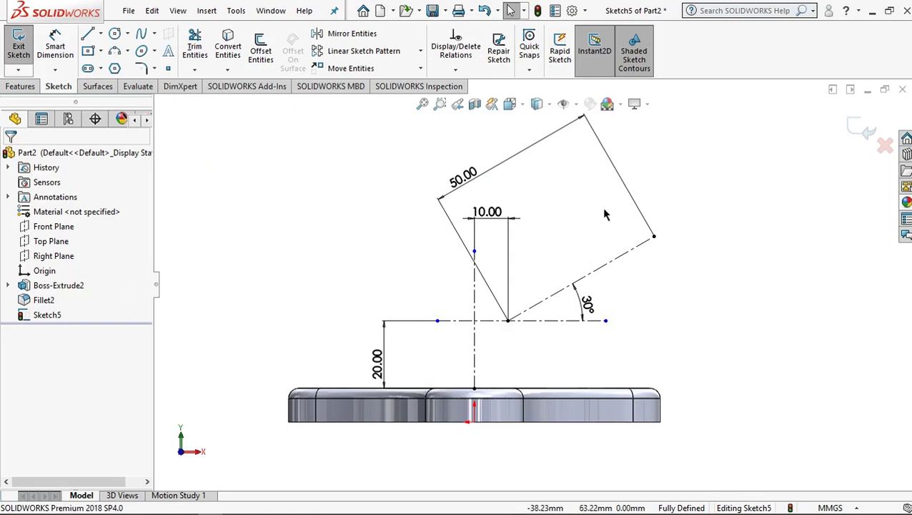
Draw a straight slot along the slanted construction line from end to end
click(101, 69)
click(101, 68)
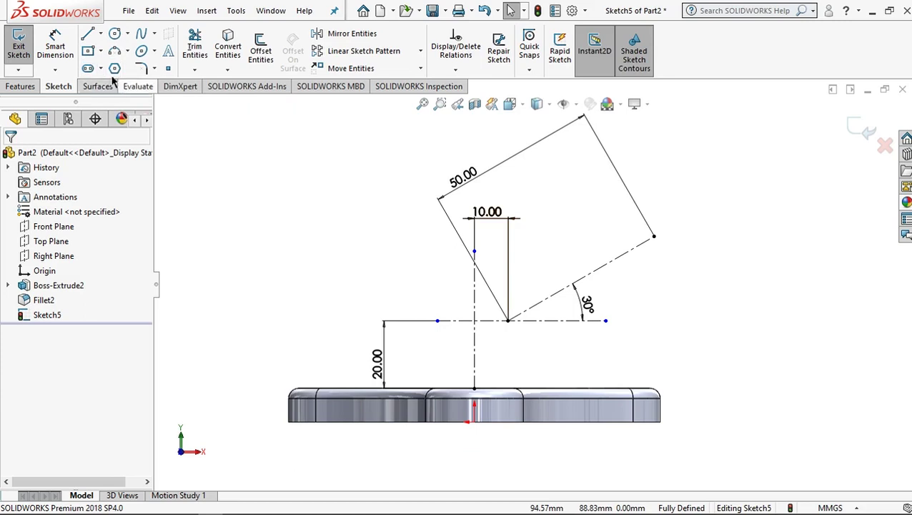
click(101, 70)
click(115, 85)
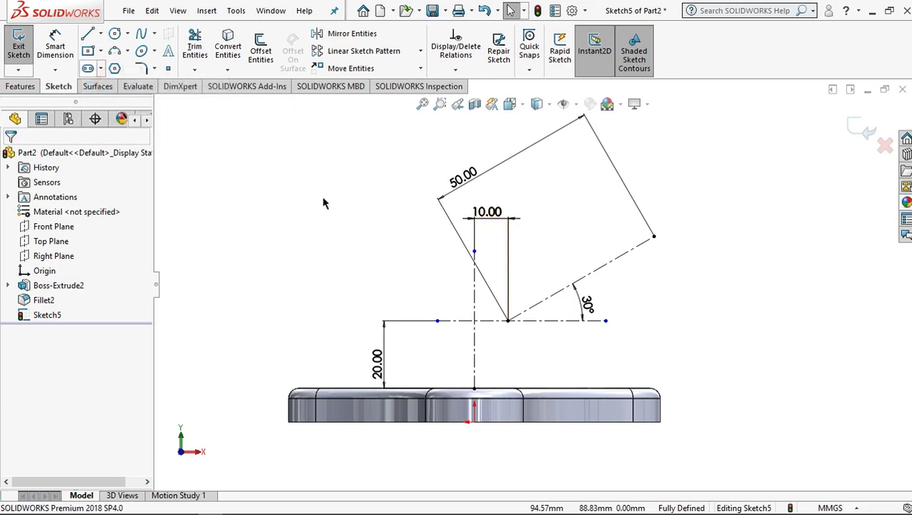
click(507, 321)
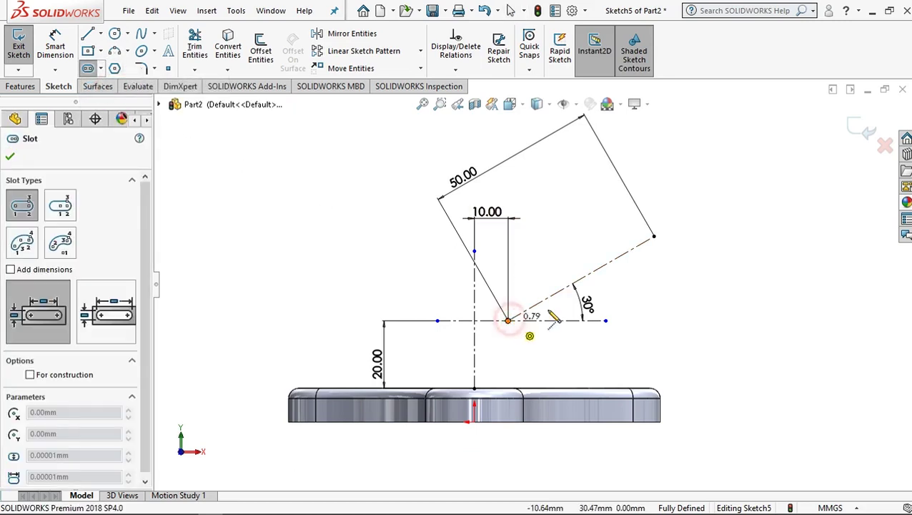
click(654, 237)
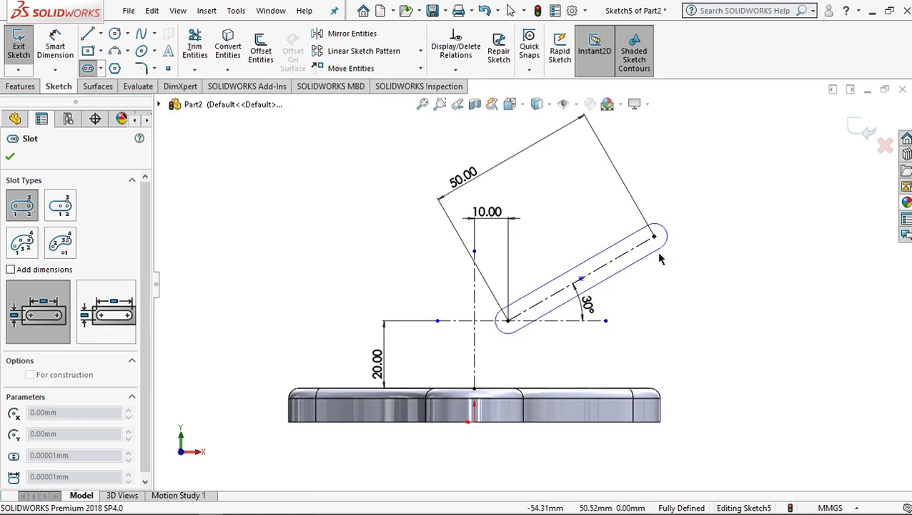
click(660, 259)
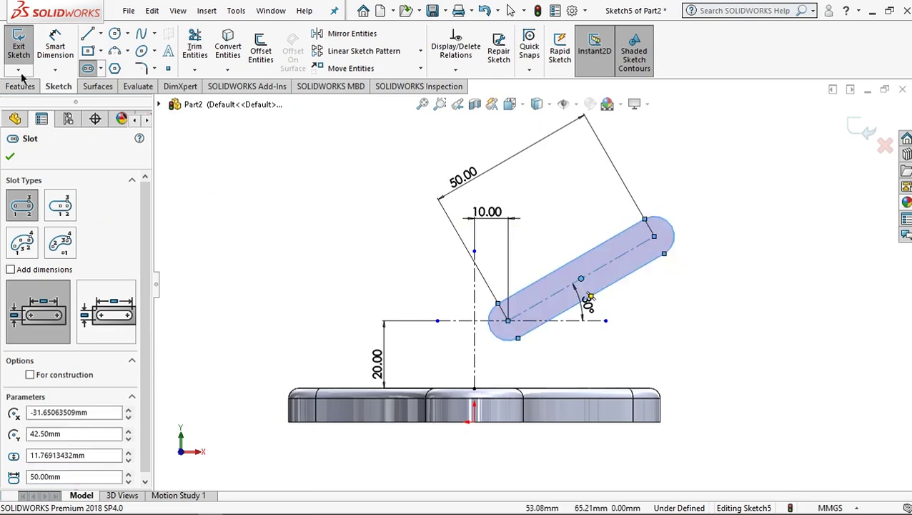
Dimension the slot's width to 13 mm
click(55, 43)
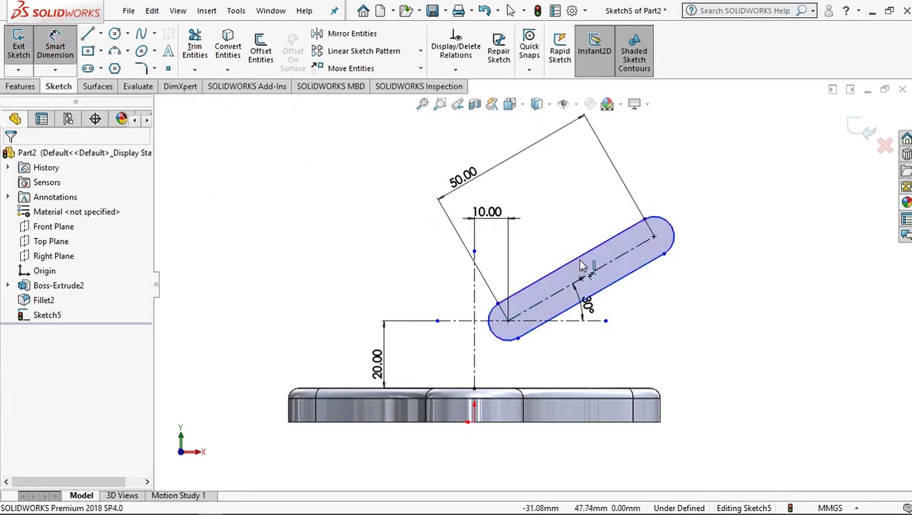
click(613, 290)
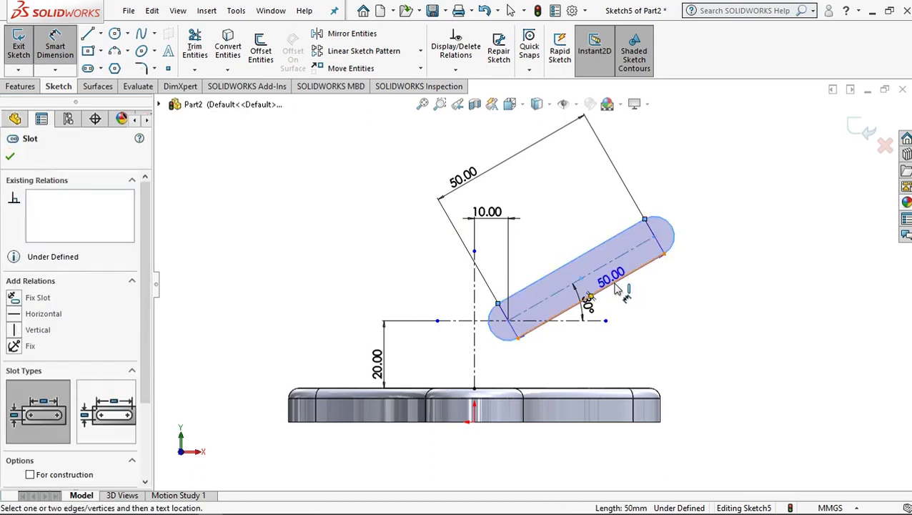
click(642, 329)
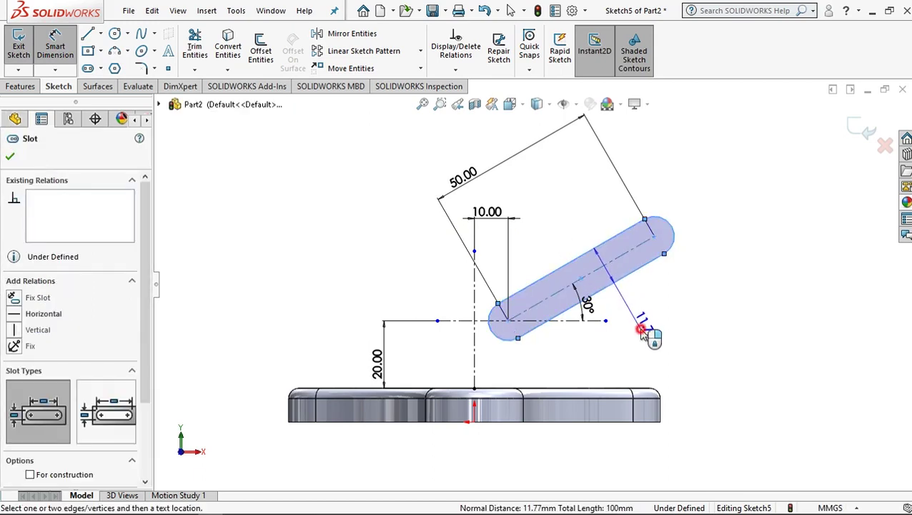
click(645, 330)
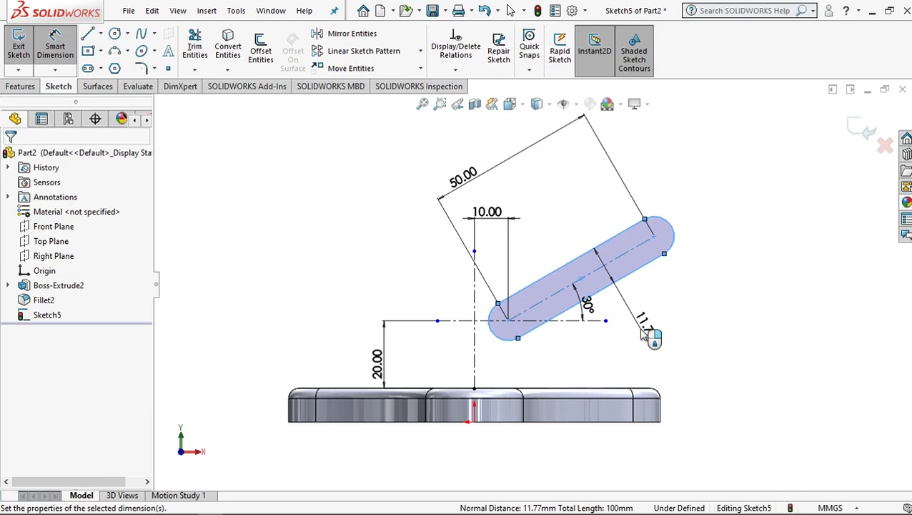
text(13)
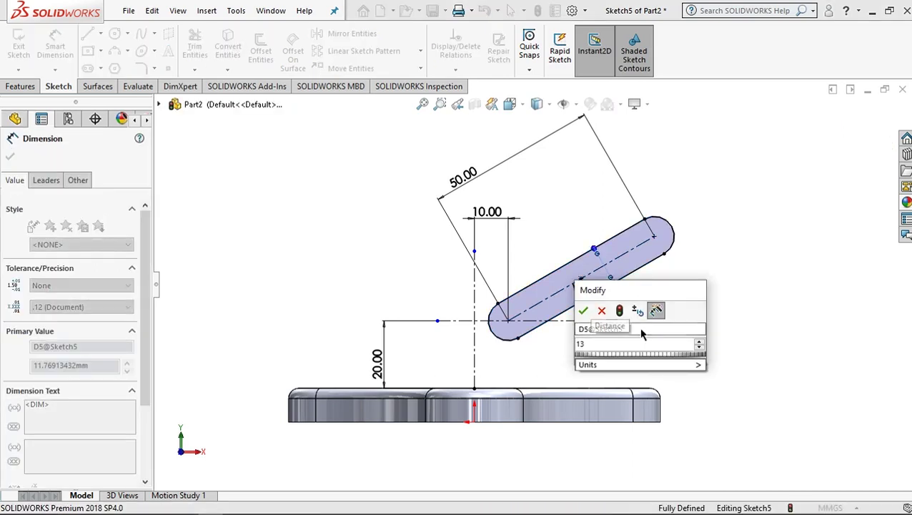
click(585, 312)
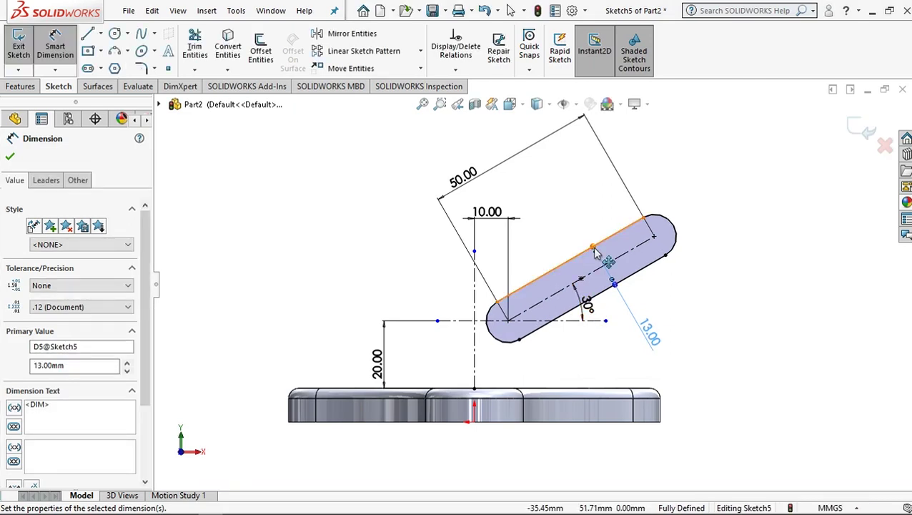
Draw a circle centred on the slot's upper end arc and dimension its diameter to 30 mm
click(114, 34)
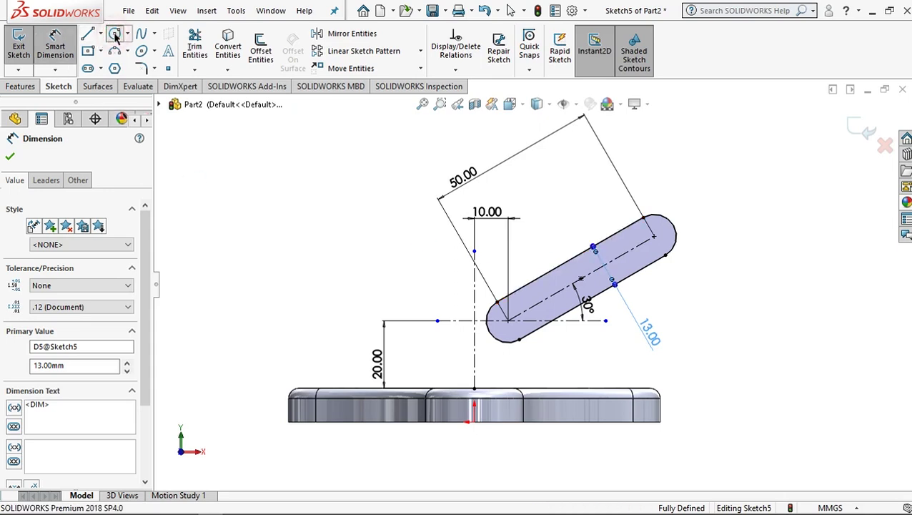
click(654, 237)
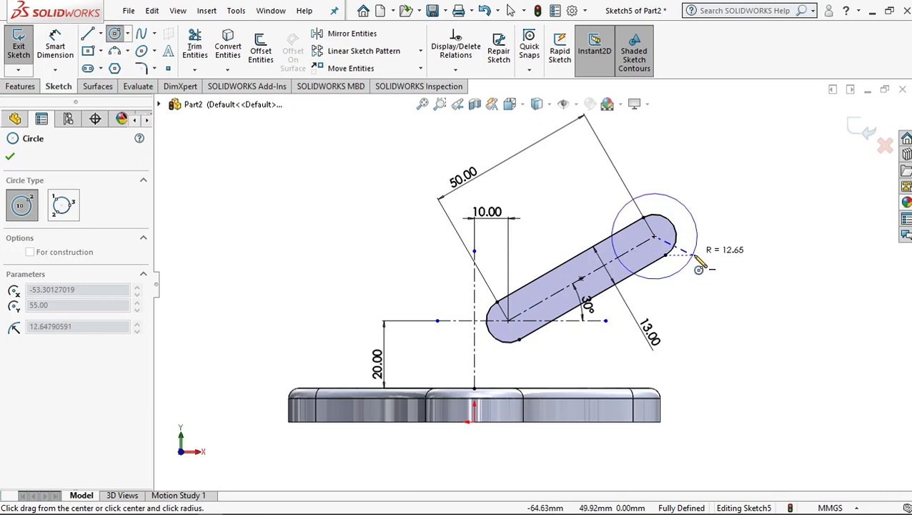
click(701, 276)
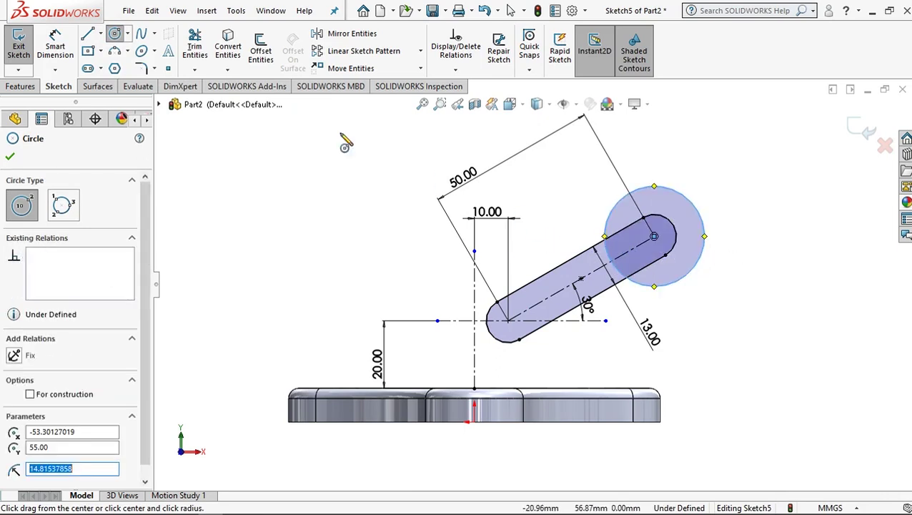
click(52, 46)
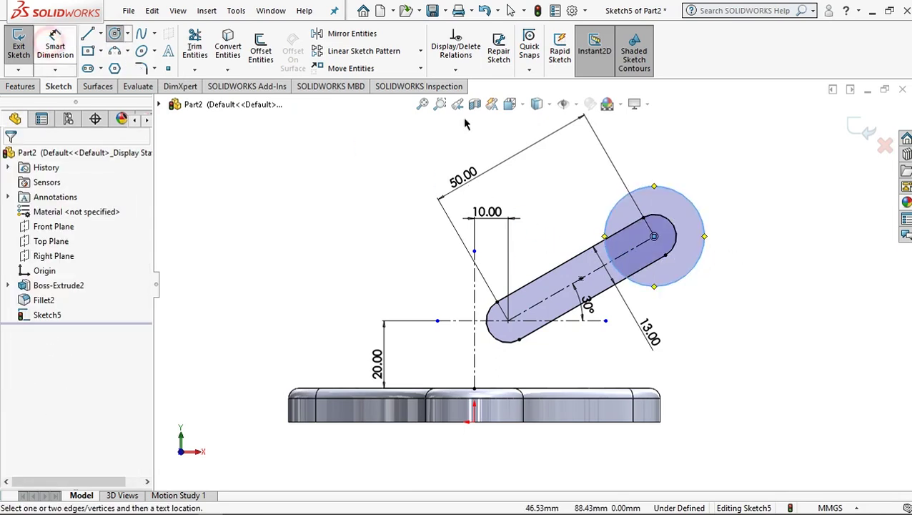
click(704, 228)
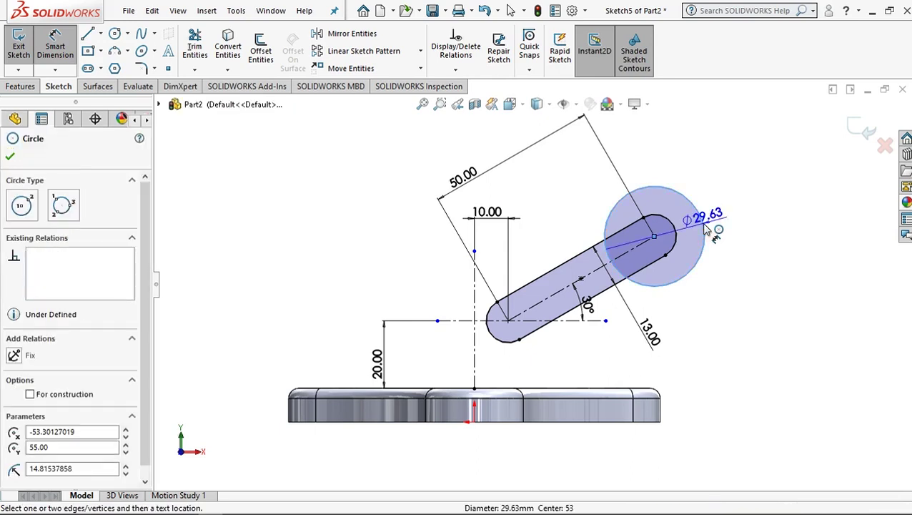
click(758, 245)
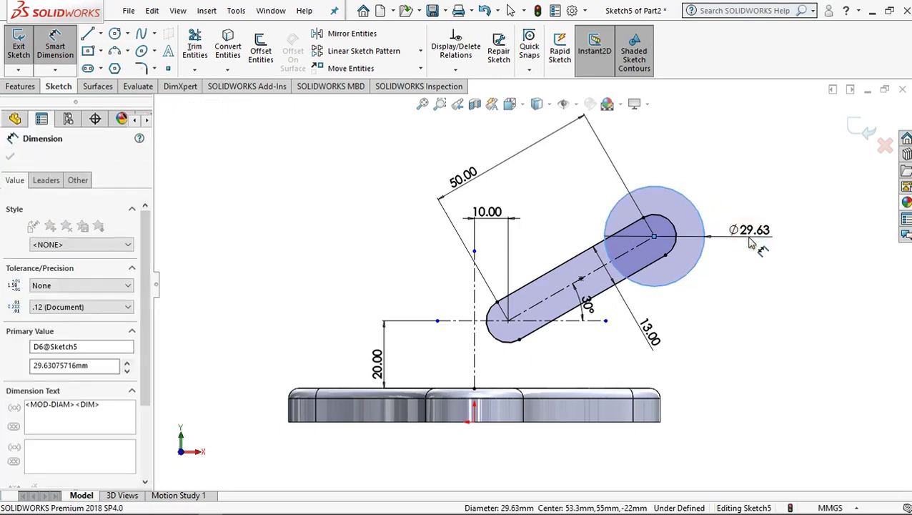
text(30)
key(Return)
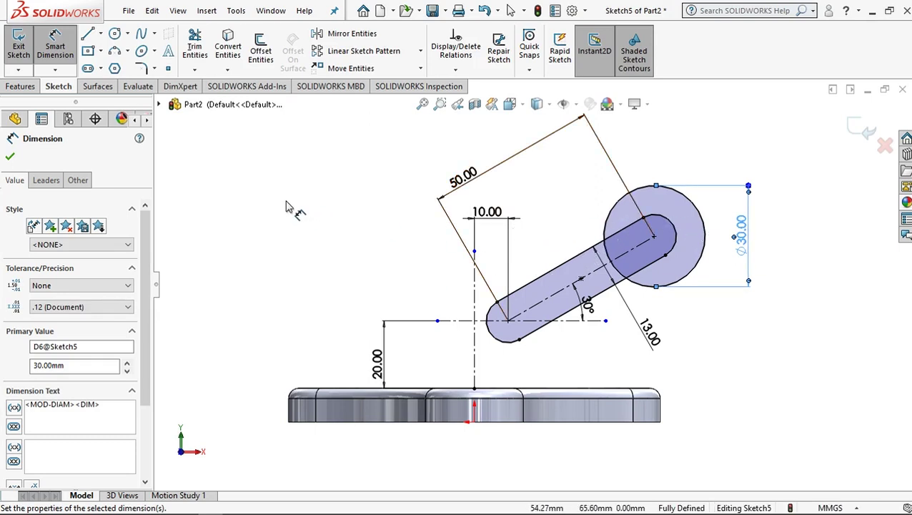
Draw a line from the base plate's right corner up to just past the circle's right side
click(87, 35)
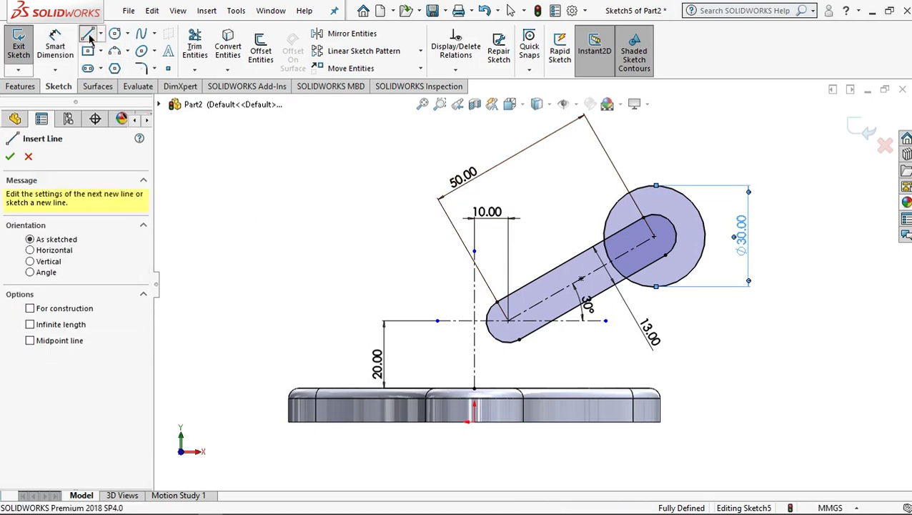
click(660, 422)
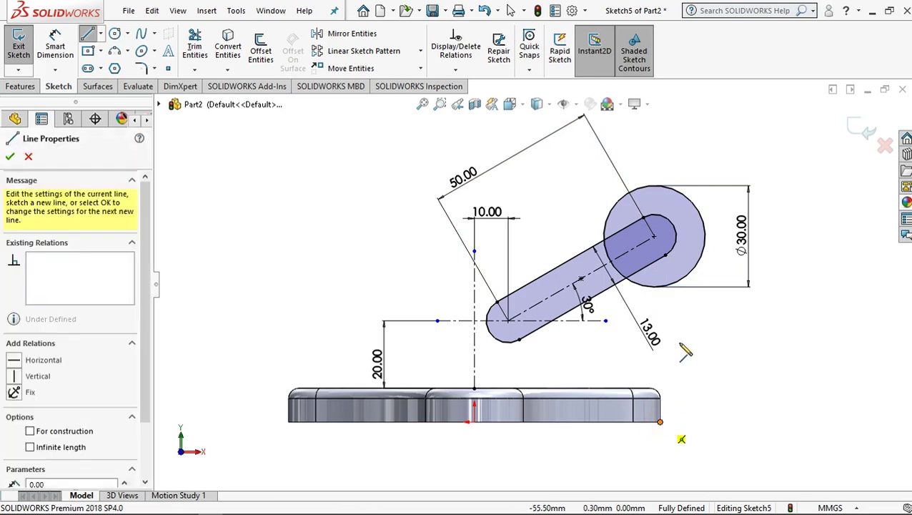
click(722, 191)
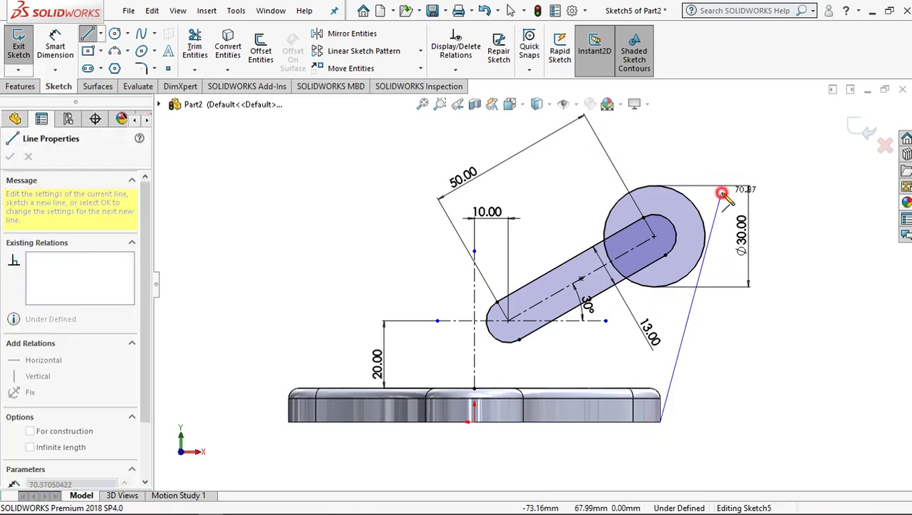
right_click(729, 245)
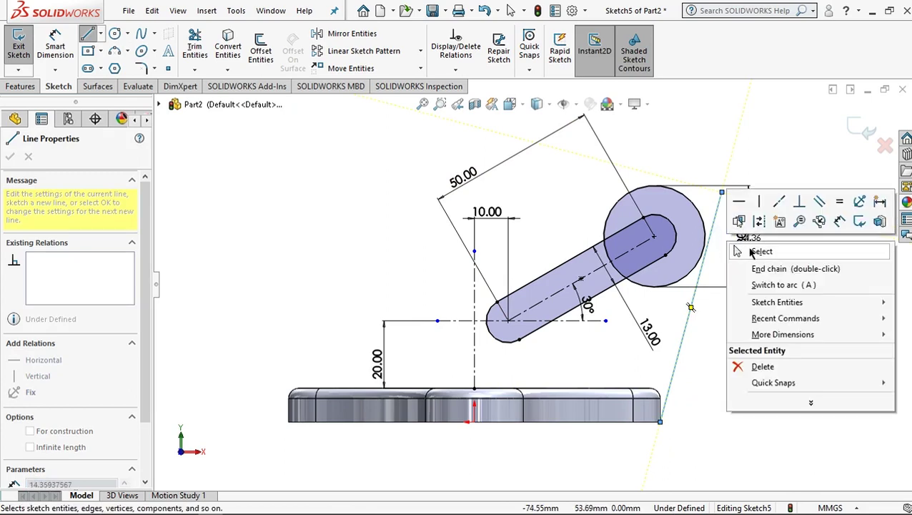
click(763, 252)
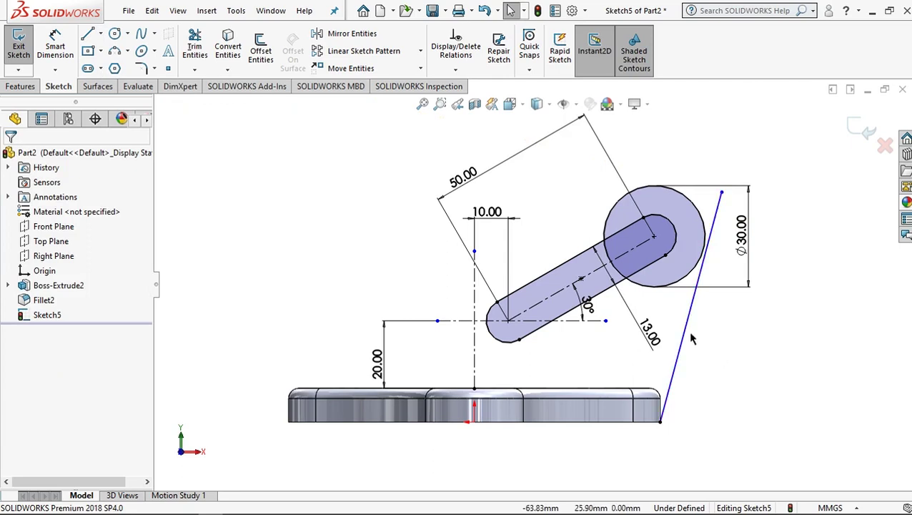
Add a Tangent relation between the sloped line and the Ø30 circle
click(706, 218)
ctrl+click(699, 213)
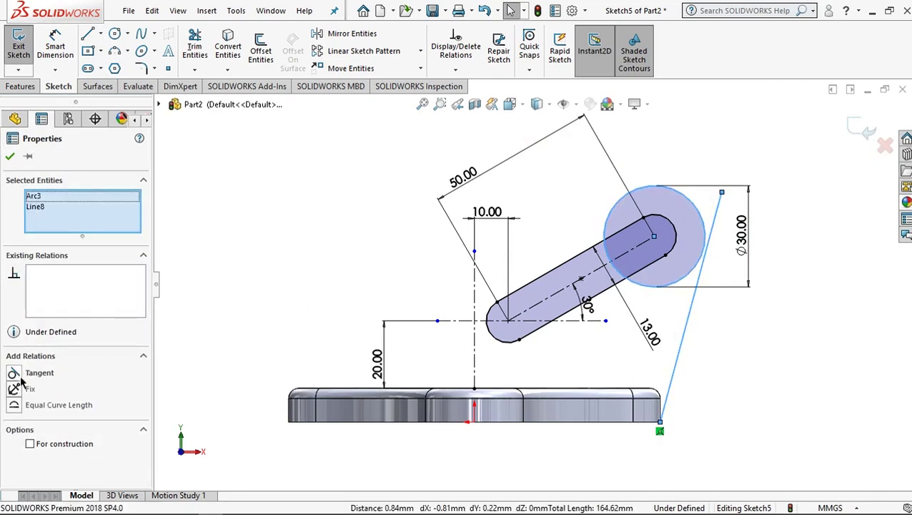
click(14, 373)
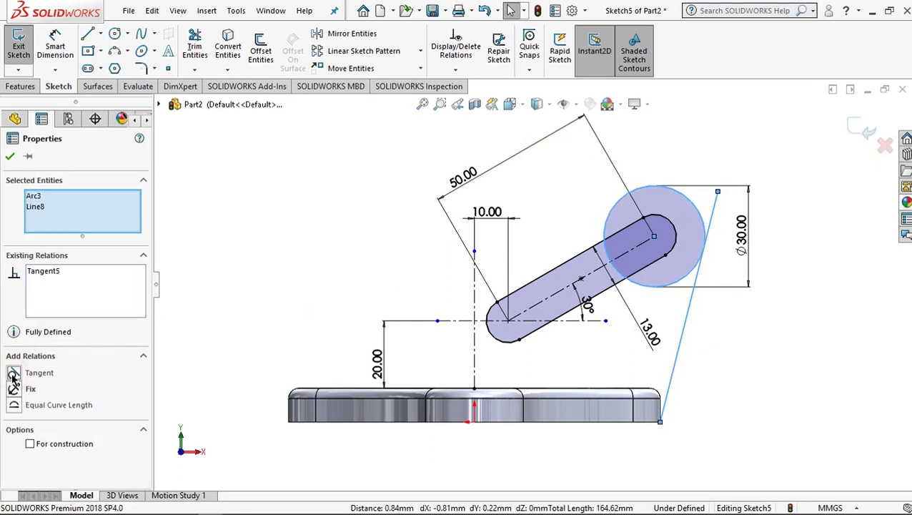
click(10, 156)
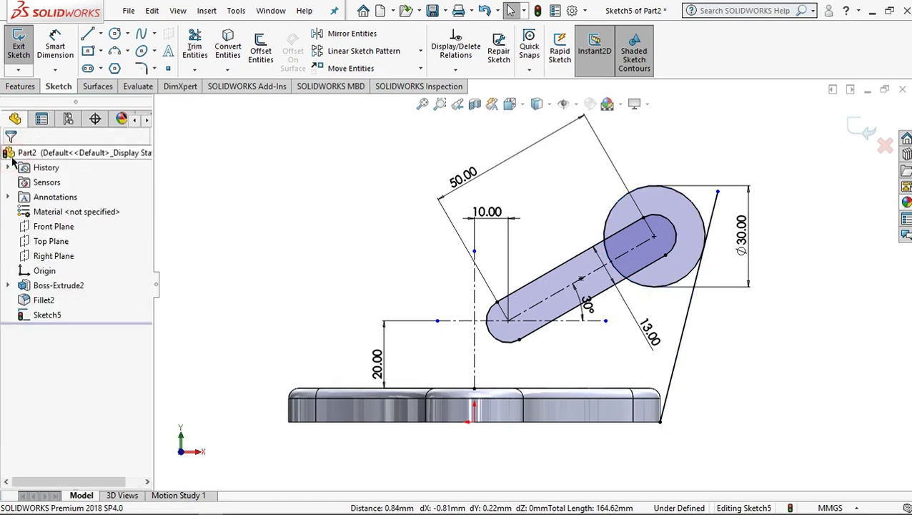
click(195, 47)
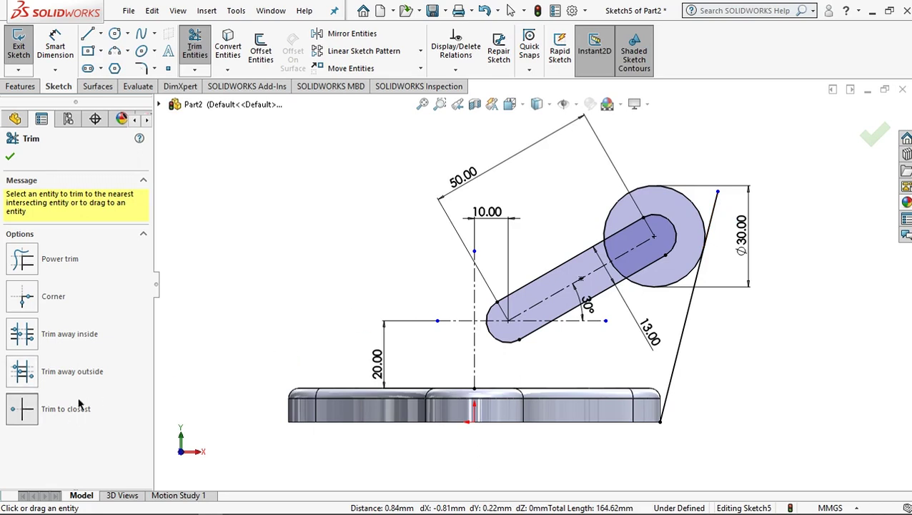
Trim away the tangent line's stub that overhangs the Ø30 circle
click(714, 208)
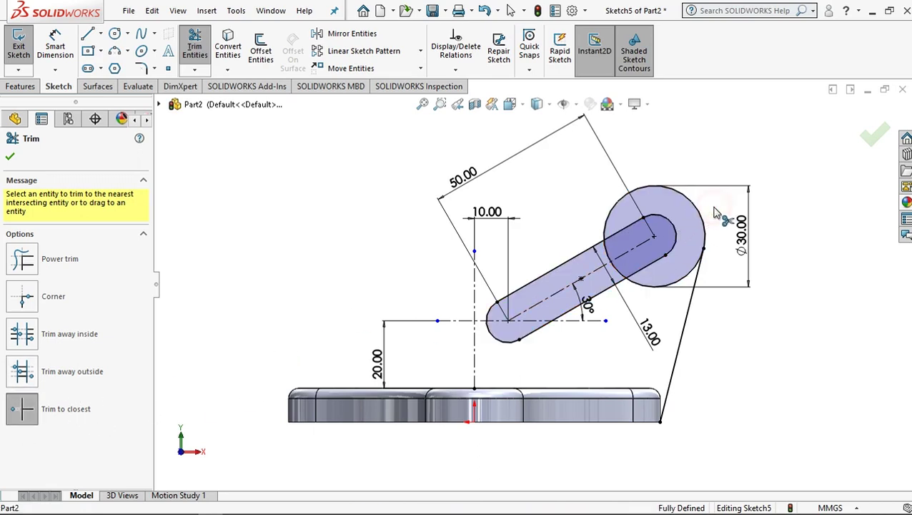
click(10, 160)
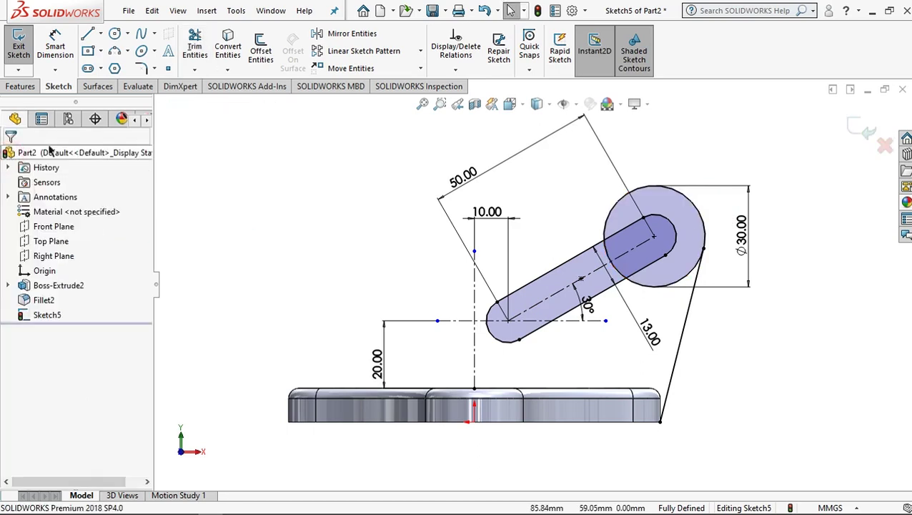
click(88, 33)
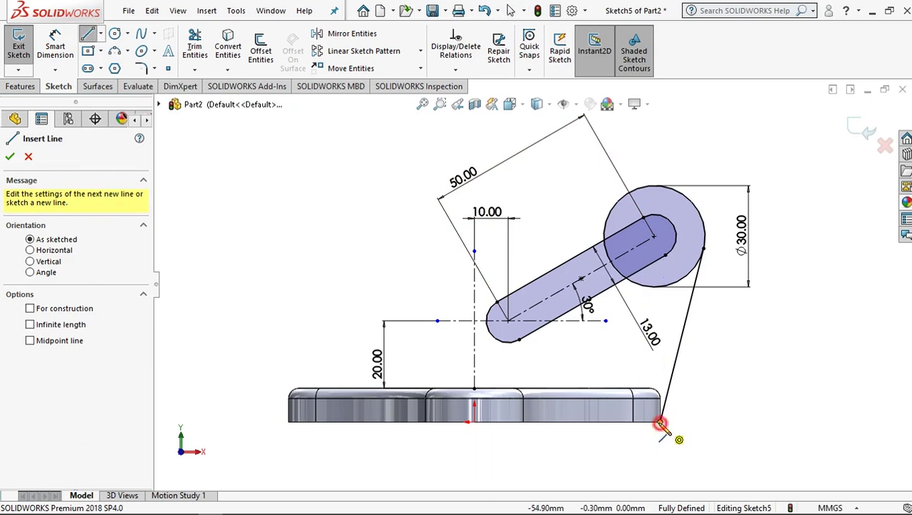
Draw a 110 mm line along the base bottom, a 10 mm vertical line, then a long sloped line past the circle
click(661, 424)
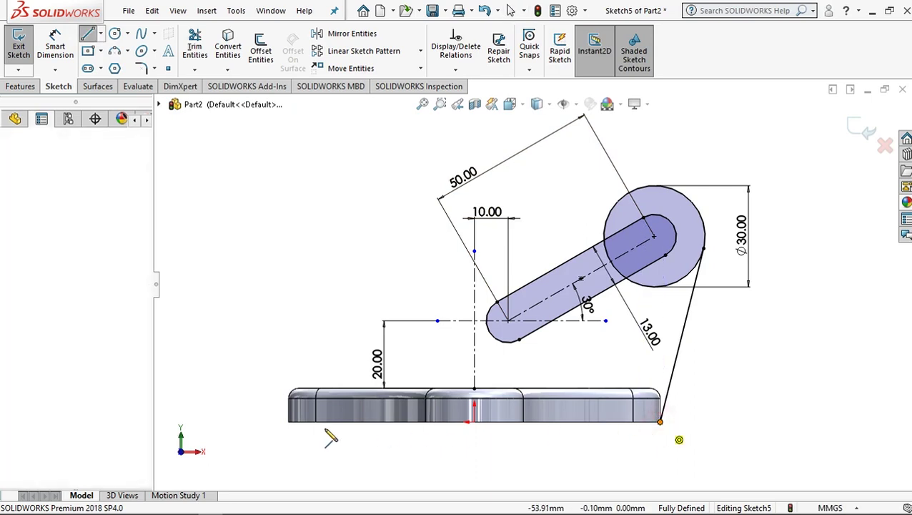
click(289, 422)
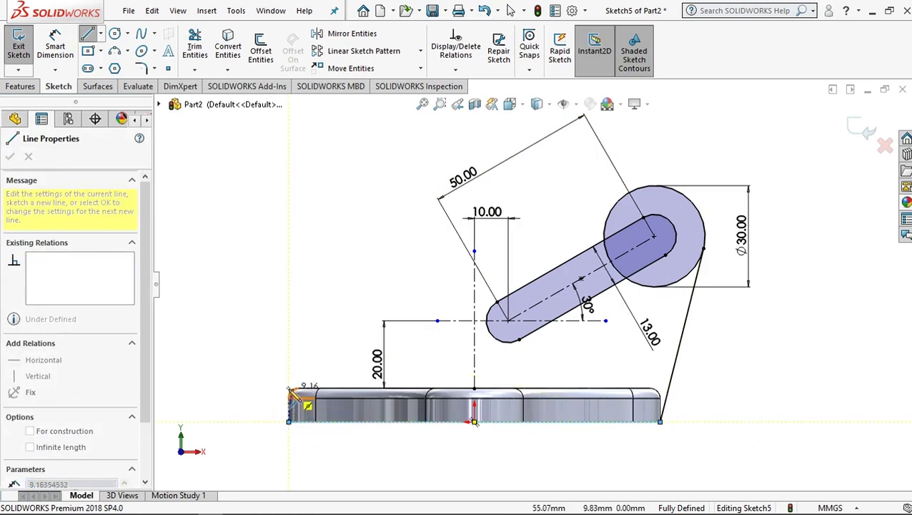
scroll(293, 392, down, 1)
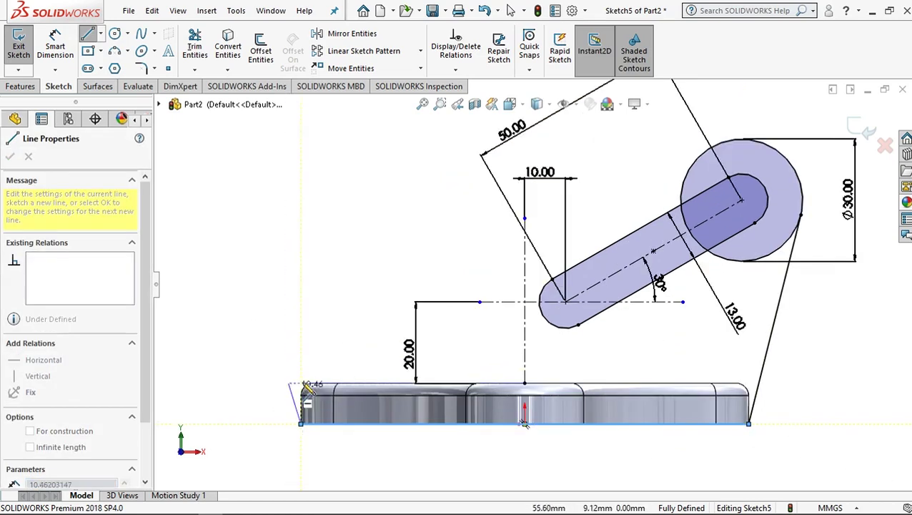
click(301, 384)
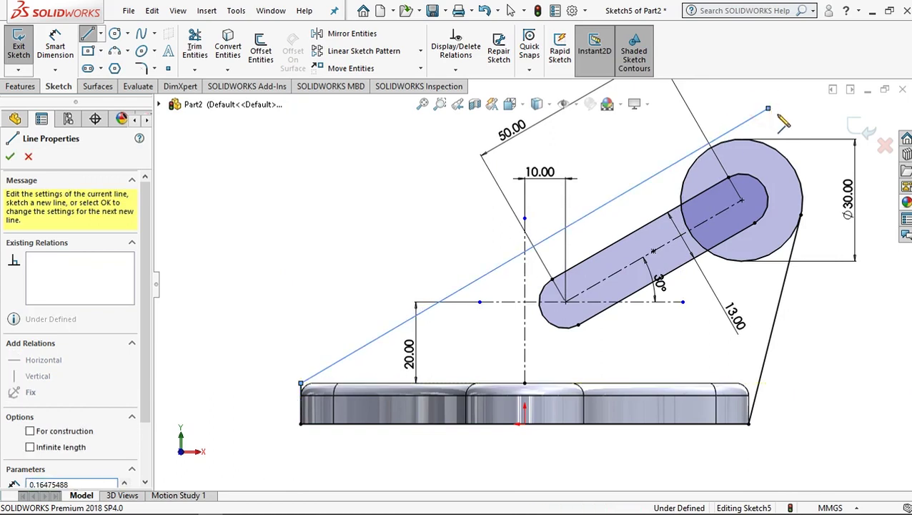
click(769, 110)
right_click(792, 127)
click(781, 126)
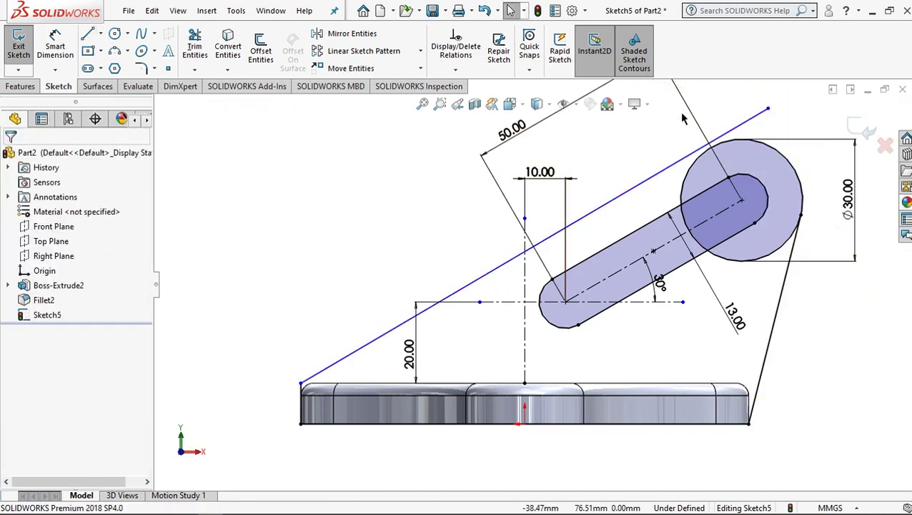
Add a Tangent relation between the long sloped line and the top of the Ø30 circle
click(760, 120)
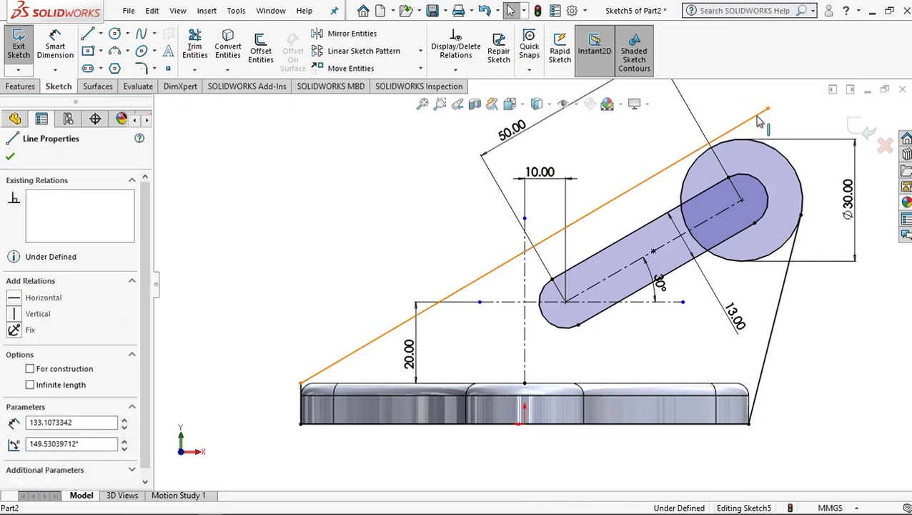
click(725, 145)
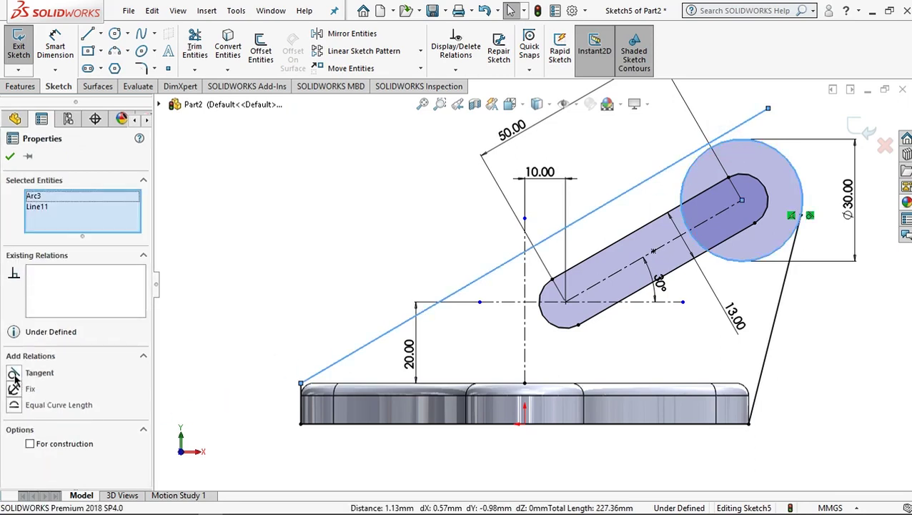
click(14, 374)
click(10, 157)
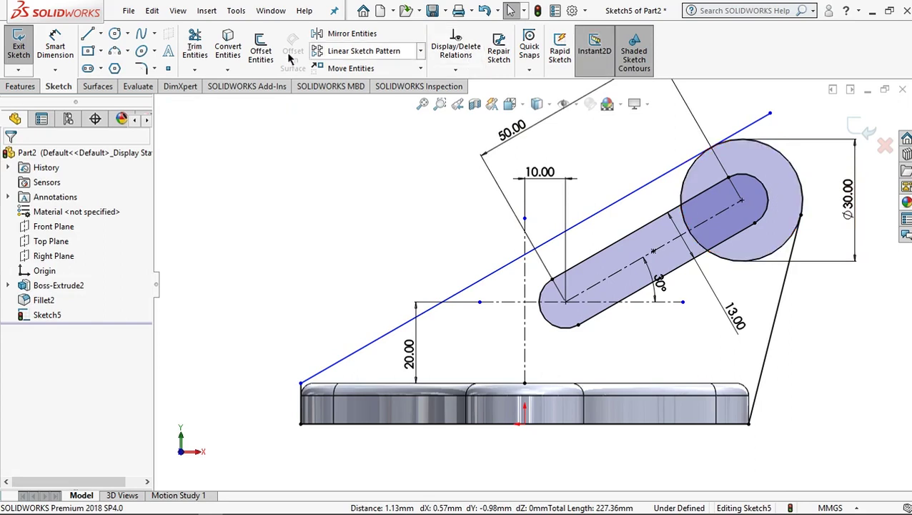
Trim the long sloped line's overhang past the circle
click(195, 47)
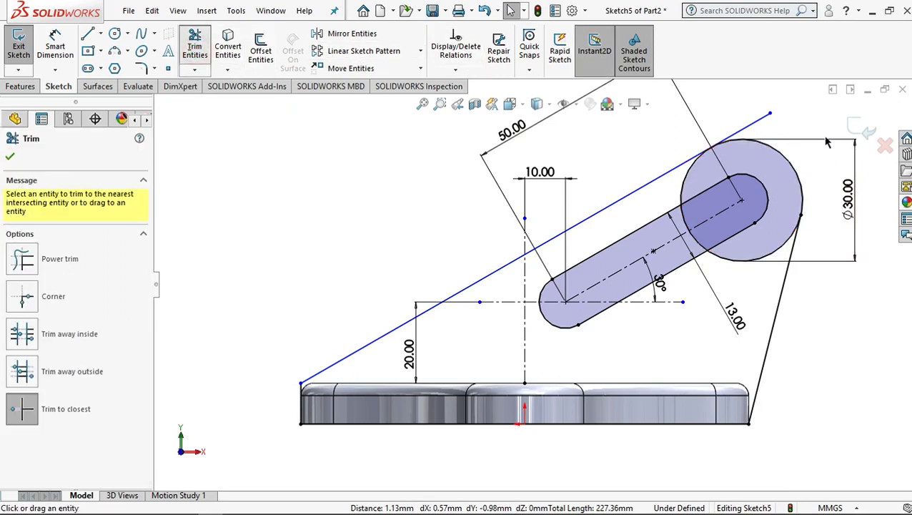
click(760, 122)
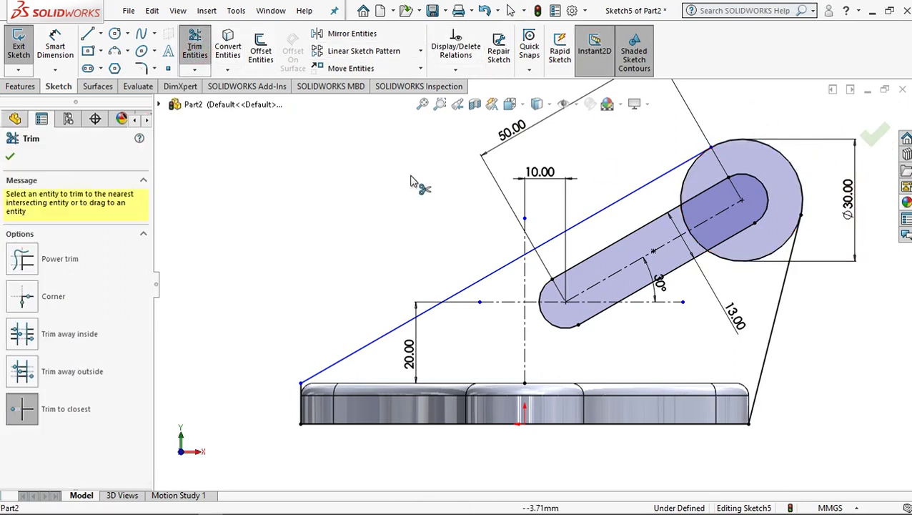
click(10, 158)
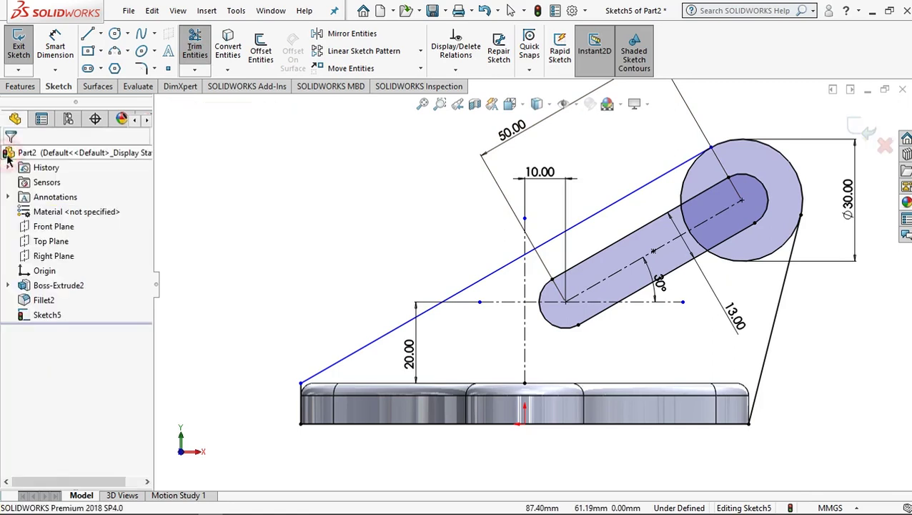
Trim the overlapping slot edge and circle arcs so the upright profile closes
click(194, 46)
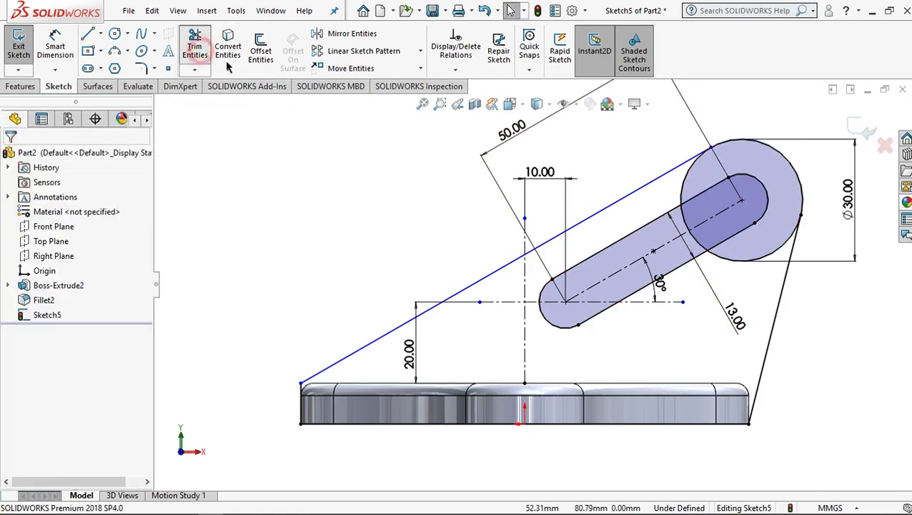
click(697, 245)
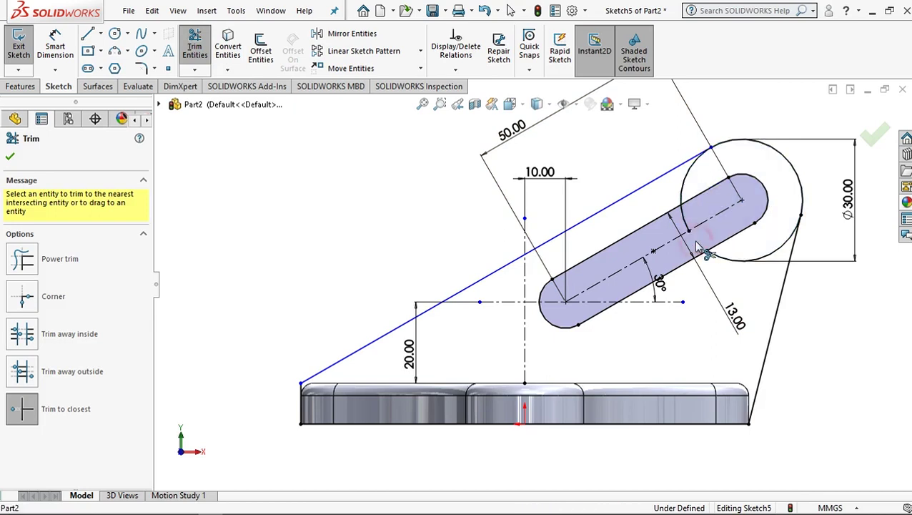
click(687, 222)
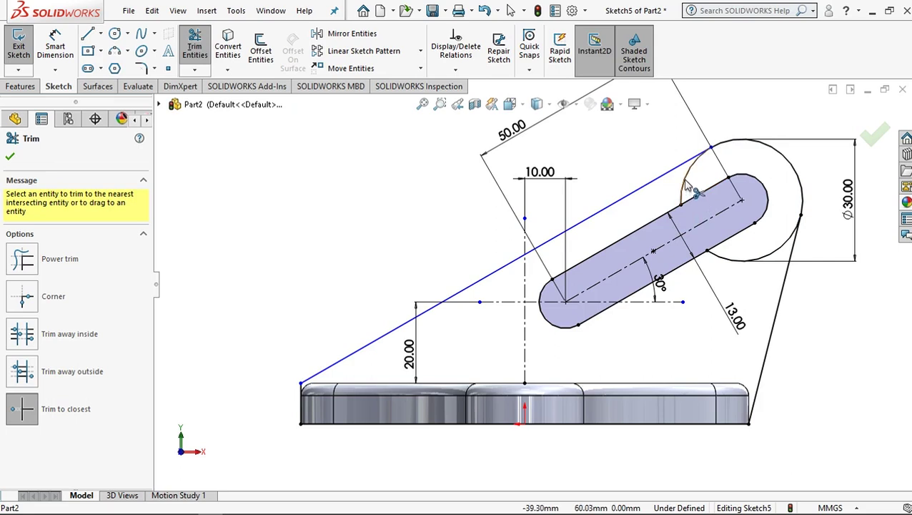
click(685, 188)
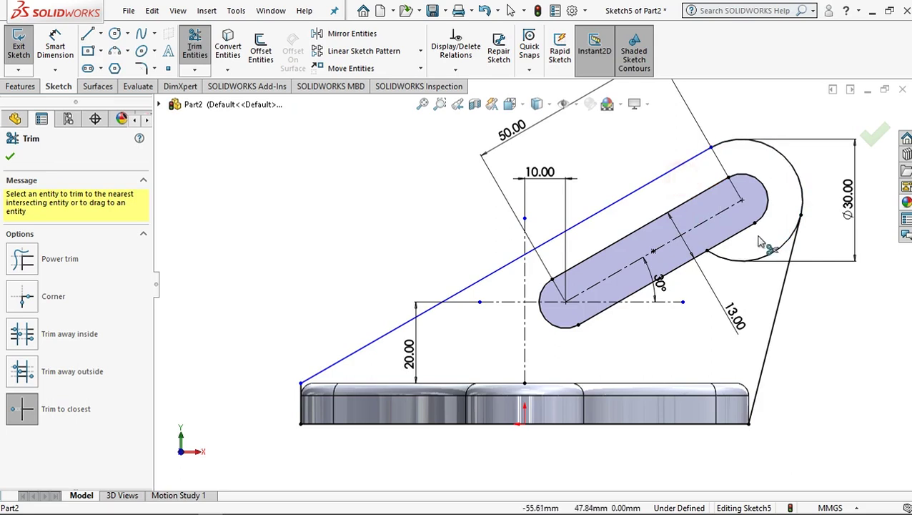
click(761, 264)
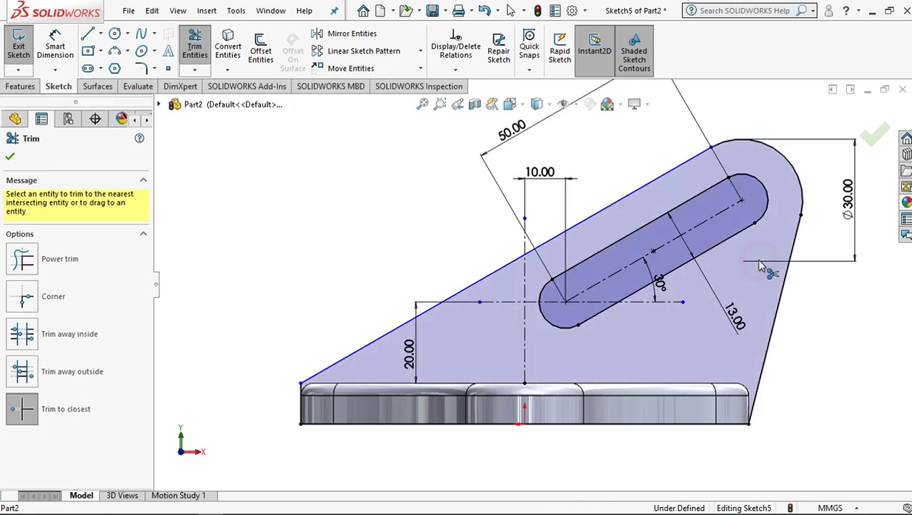
click(9, 159)
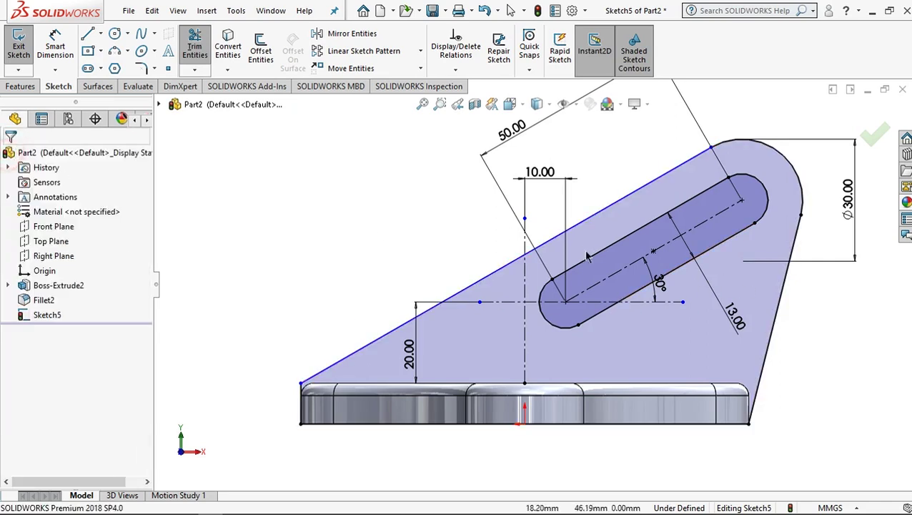
middle_drag(751, 273, 722, 306)
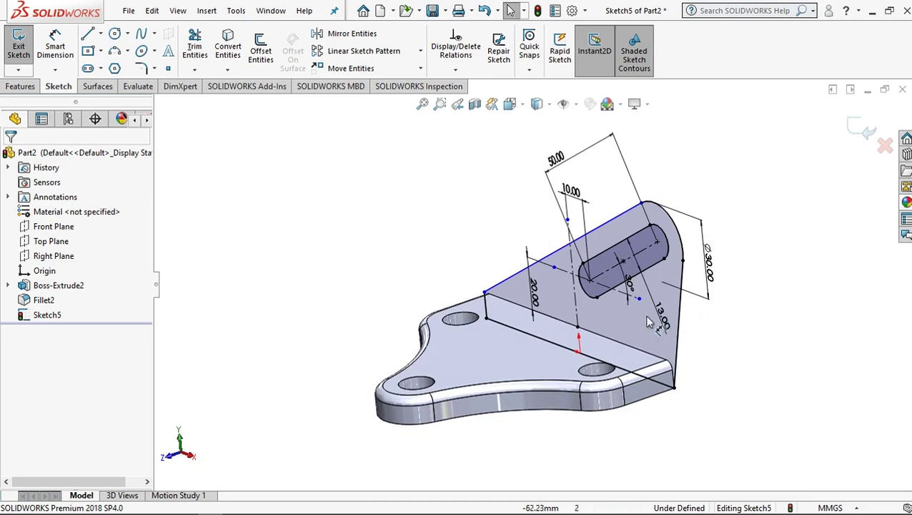
Extrude the upright profile Blind 10 mm, merged with the base plate
click(28, 86)
click(24, 56)
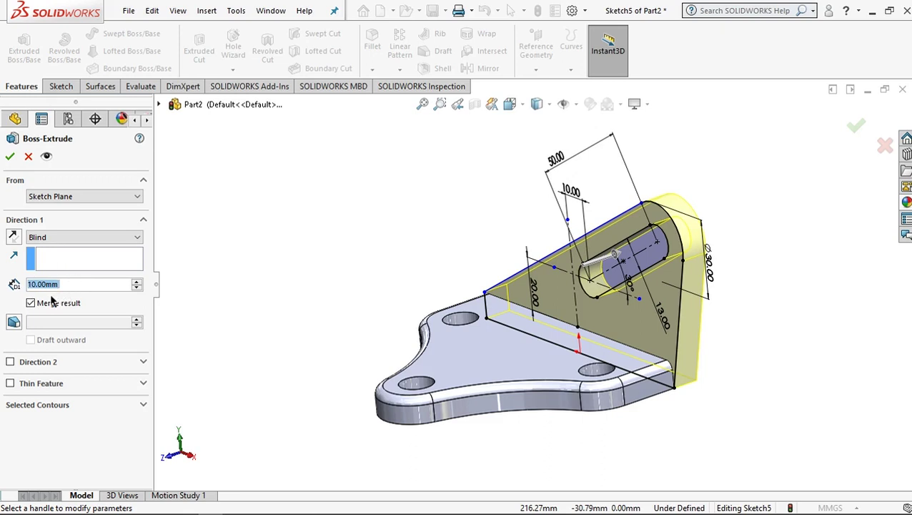
click(12, 163)
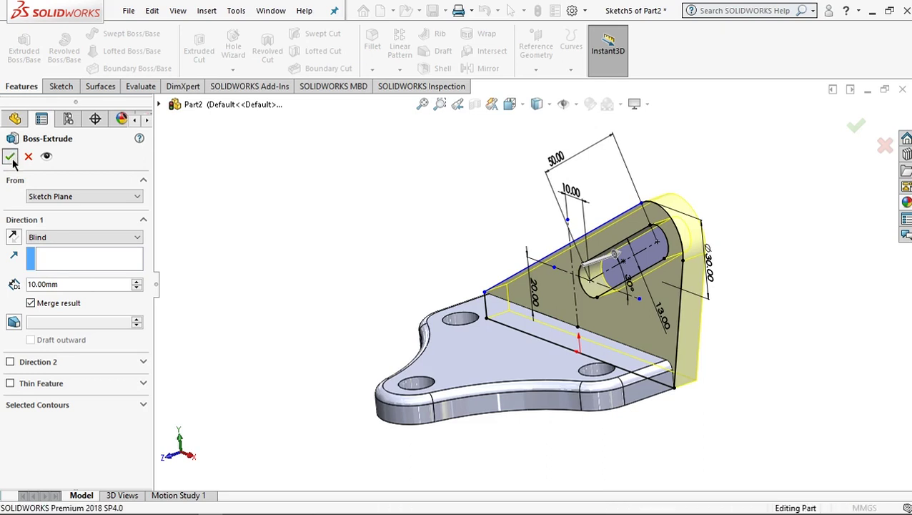
click(496, 245)
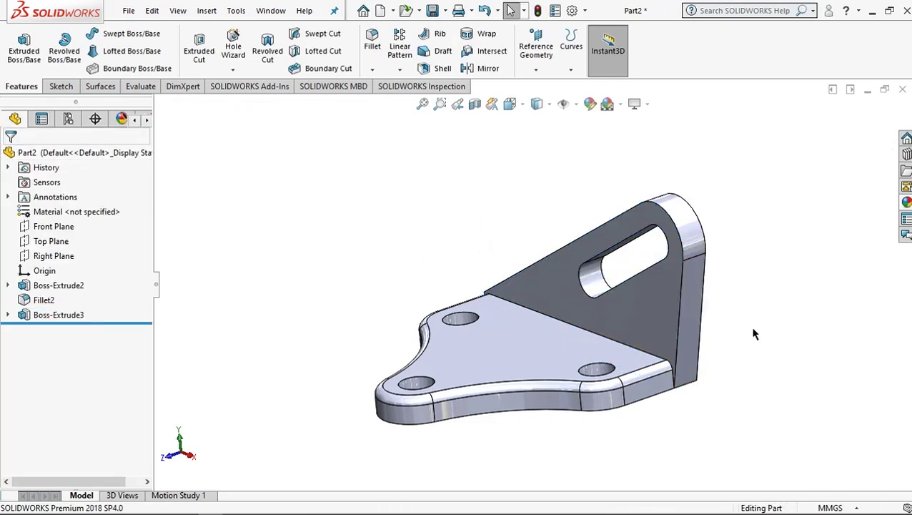
scroll(754, 334, down, 2)
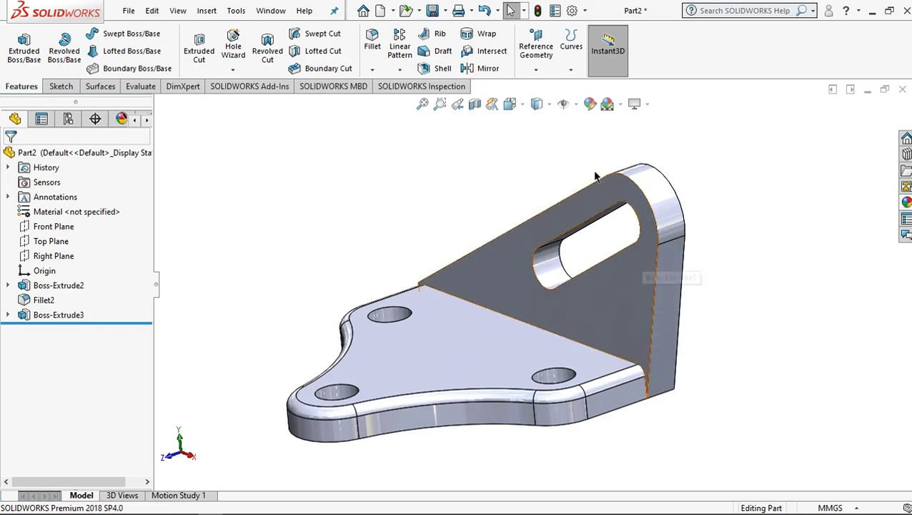
Apply a 3 mm fillet to the upright's outer edge chain around the rounded end
click(655, 333)
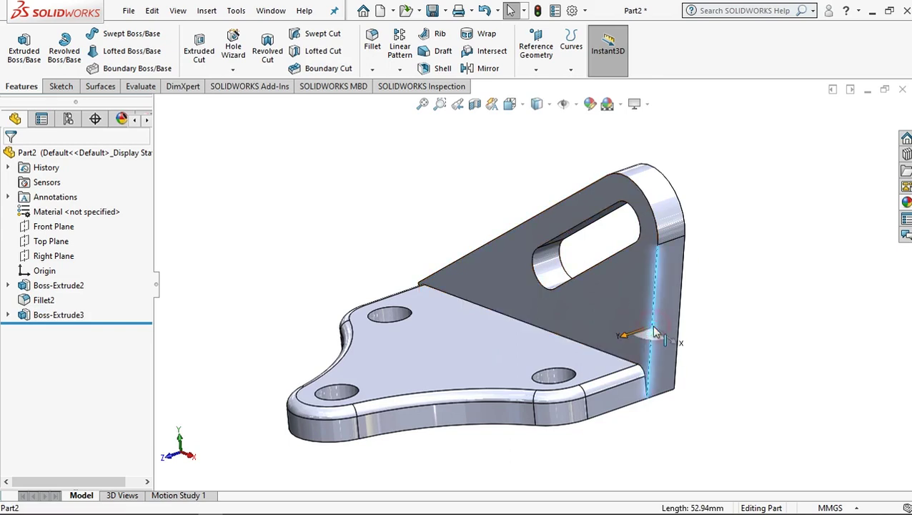
click(372, 44)
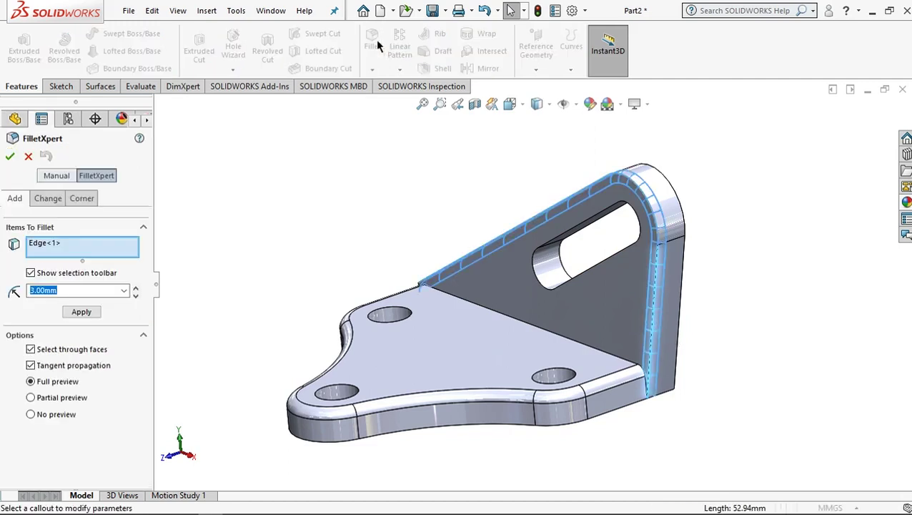
click(12, 158)
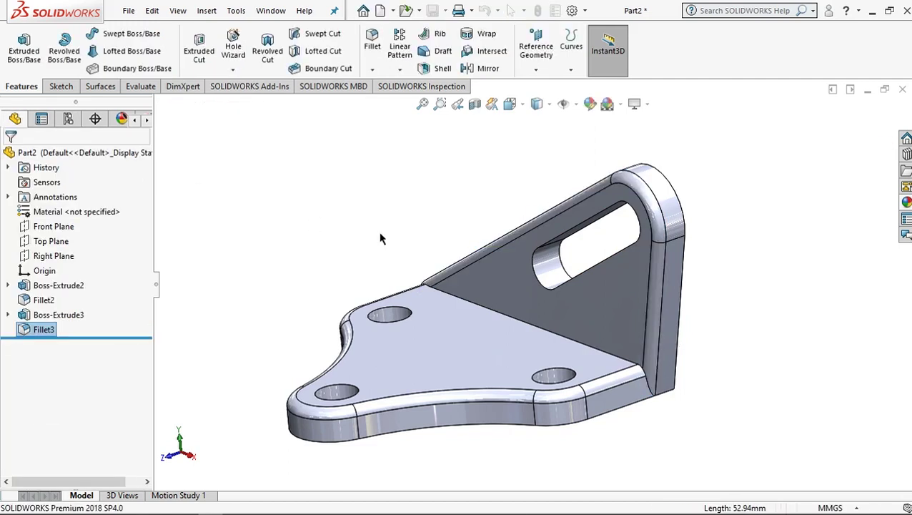
click(447, 212)
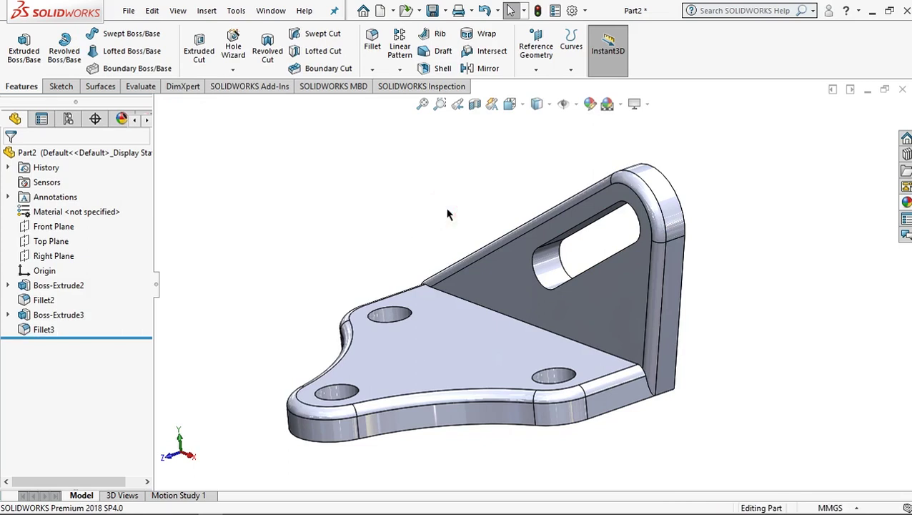
key(ctrl+7)
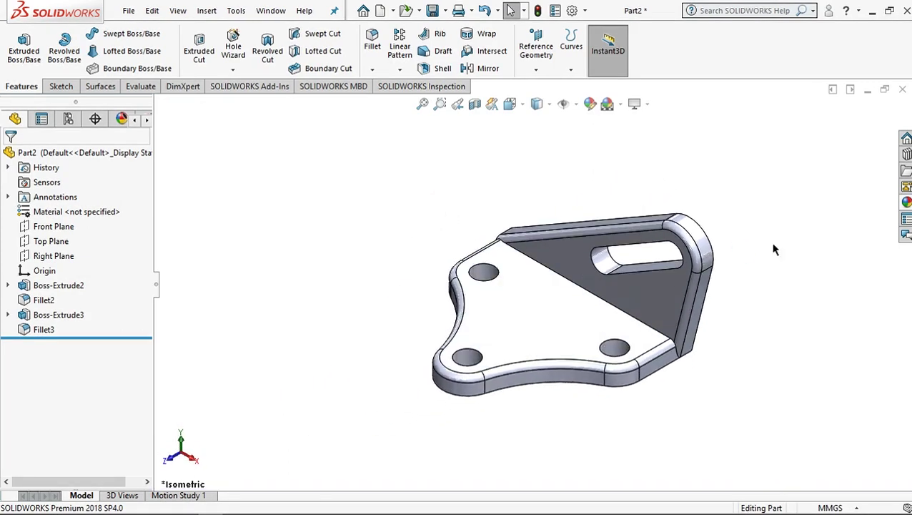
scroll(731, 261, down, 2)
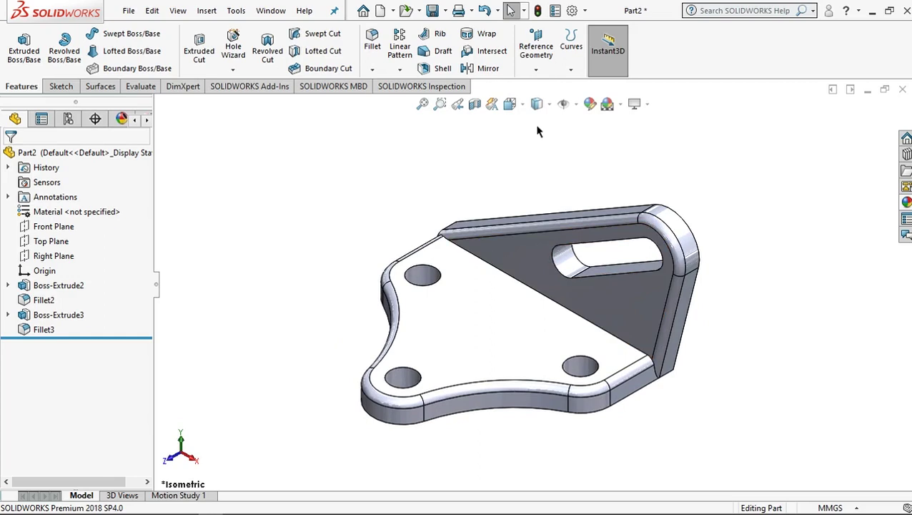
Apply a magenta colour appearance to the whole Part2.SLDPRT bracket
click(589, 105)
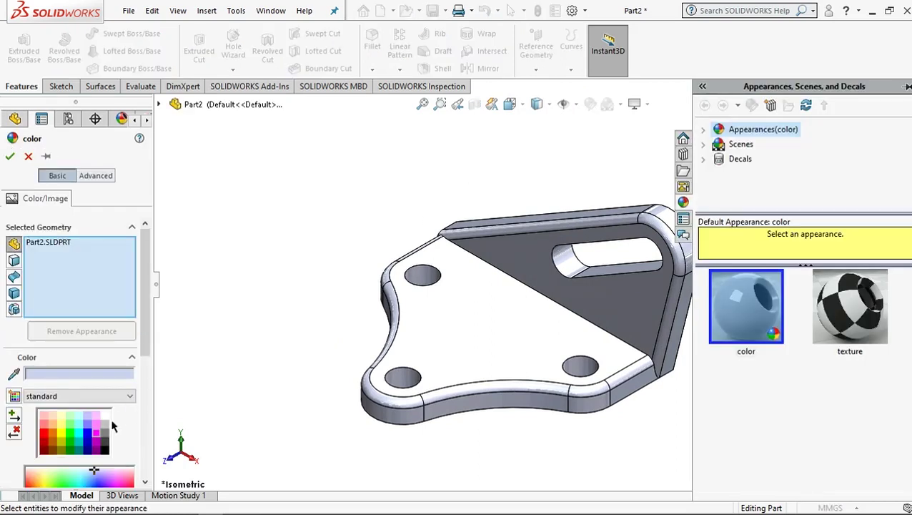
click(97, 433)
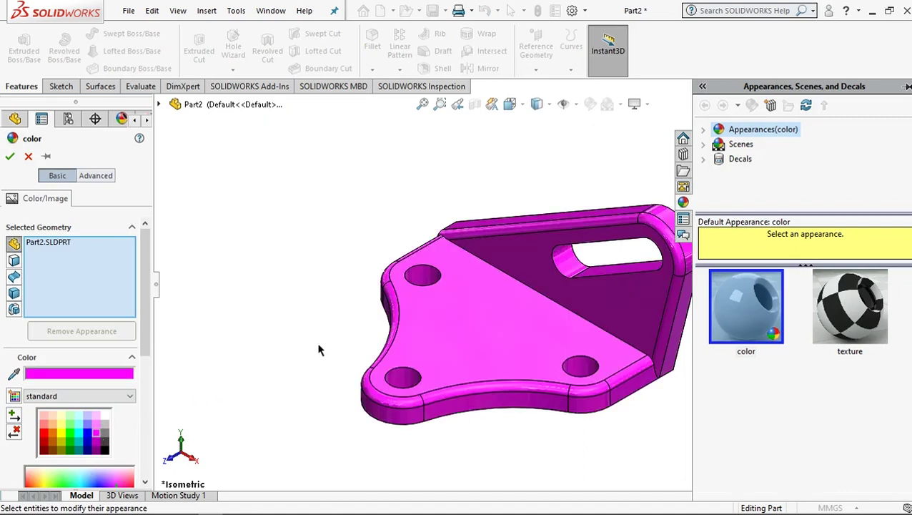
click(10, 156)
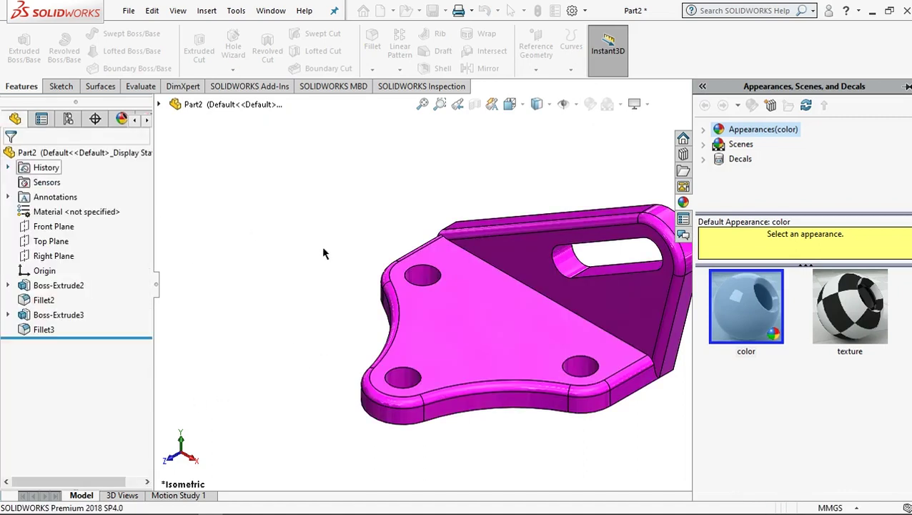
click(429, 196)
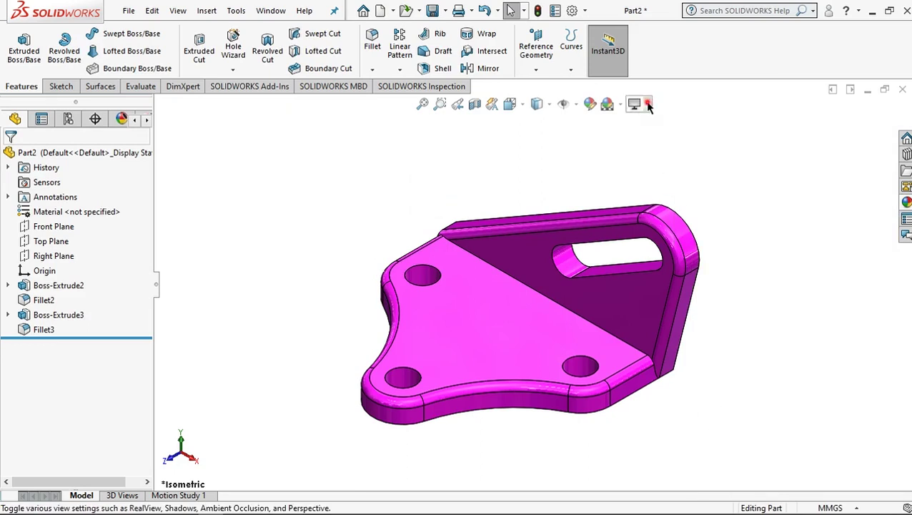
mouse_move(635, 105)
click(576, 169)
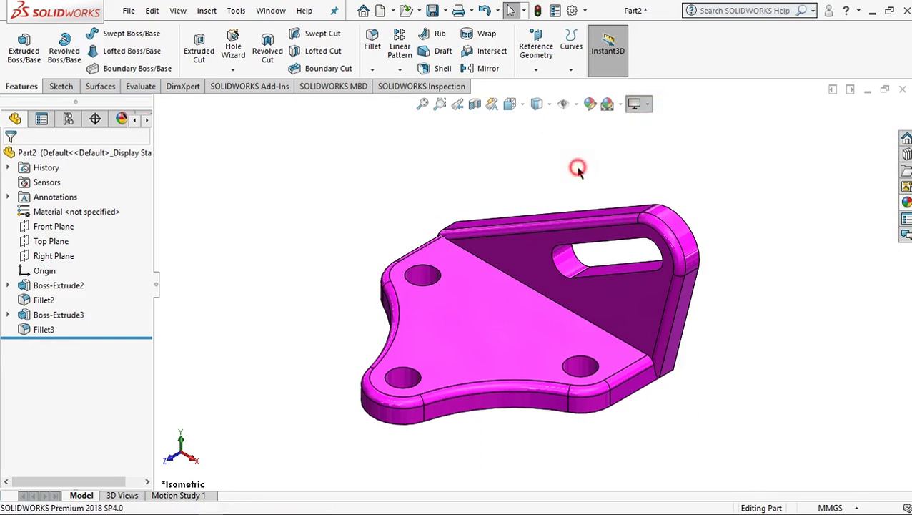